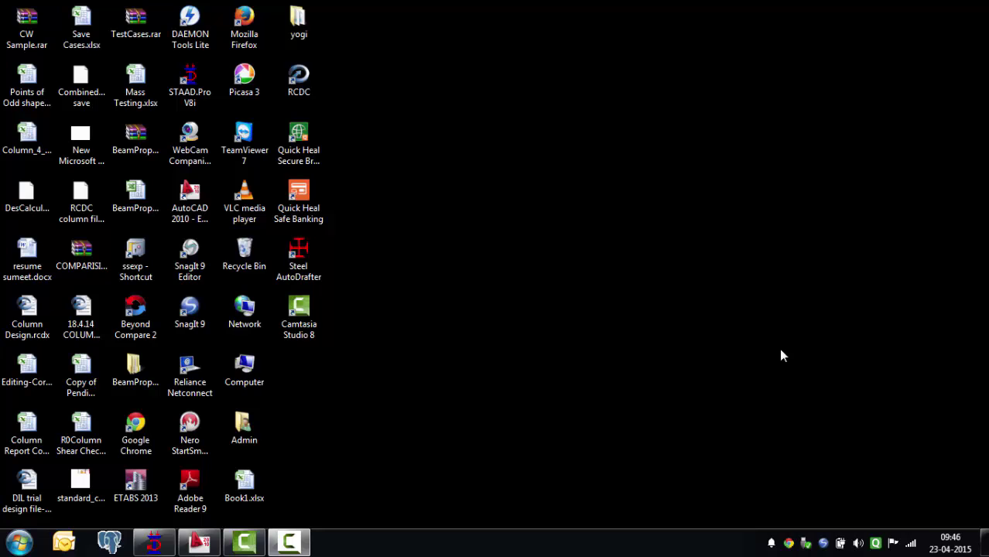
Restore the STAAD.Pro window showing the SAD-Demo.std 3-D frame under DEAD LOAD
click(156, 543)
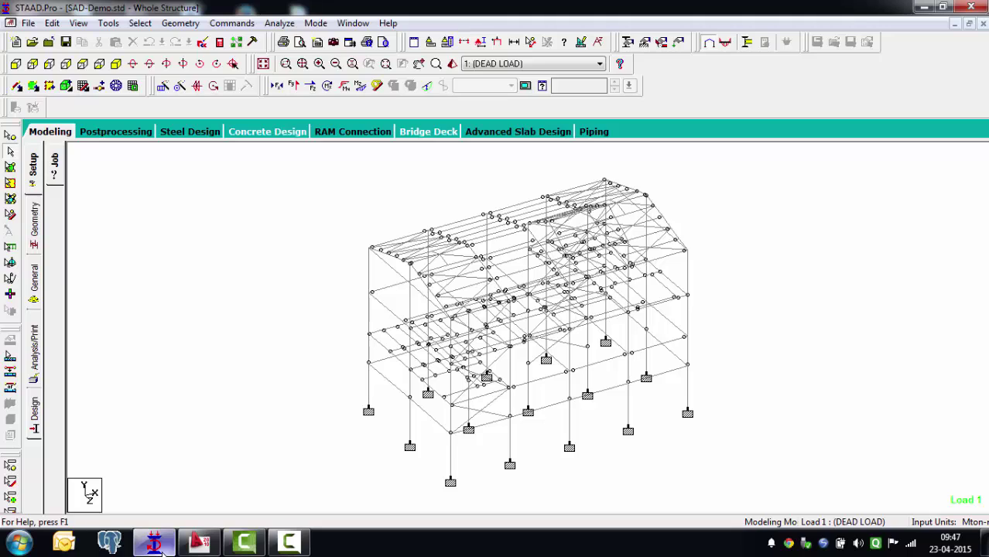
View the model from the front and left side, return to isometric, then show the desktop
click(17, 64)
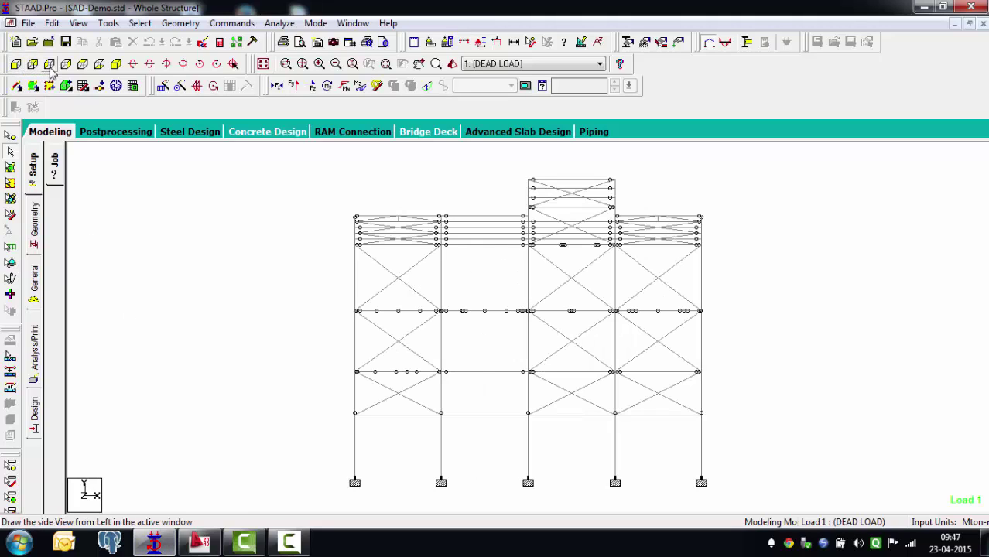
click(49, 65)
click(116, 64)
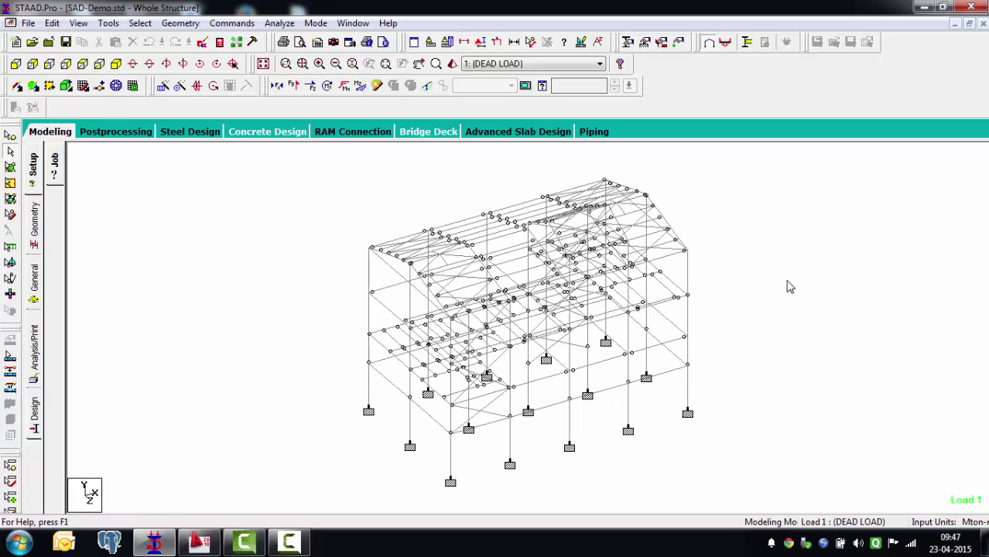
key(super+d)
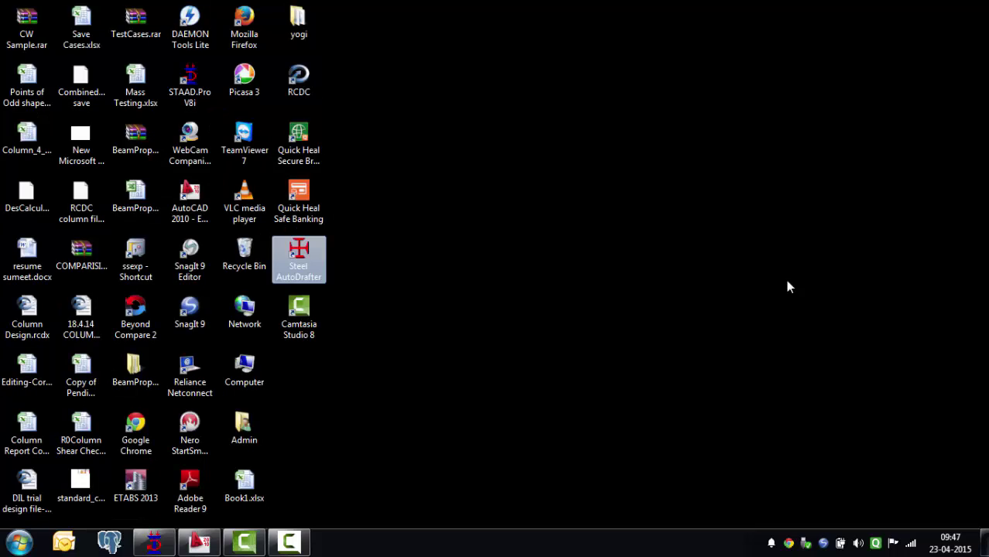
Launch Steel AutoDrafter and open Steel Autodrafter Sample.ADF
double_click(306, 272)
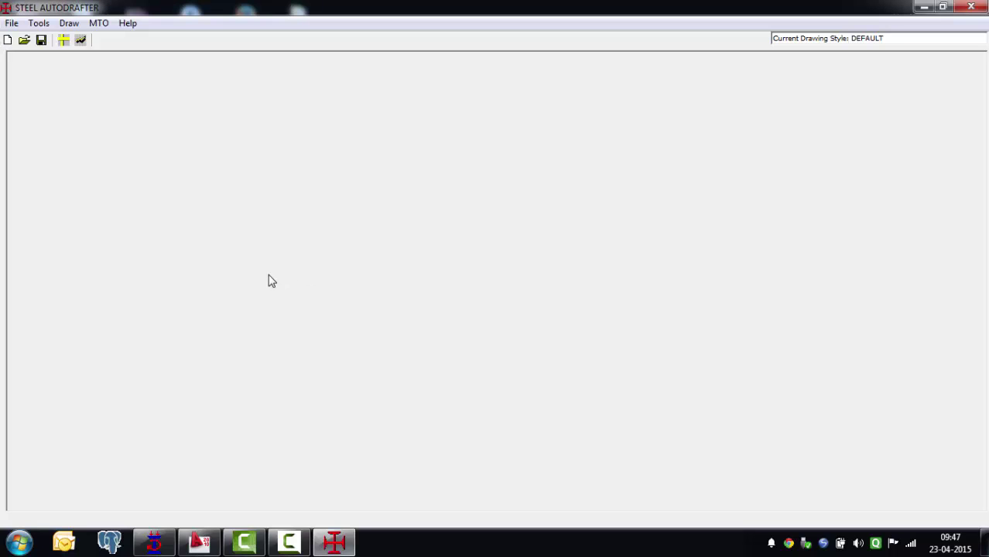
click(23, 41)
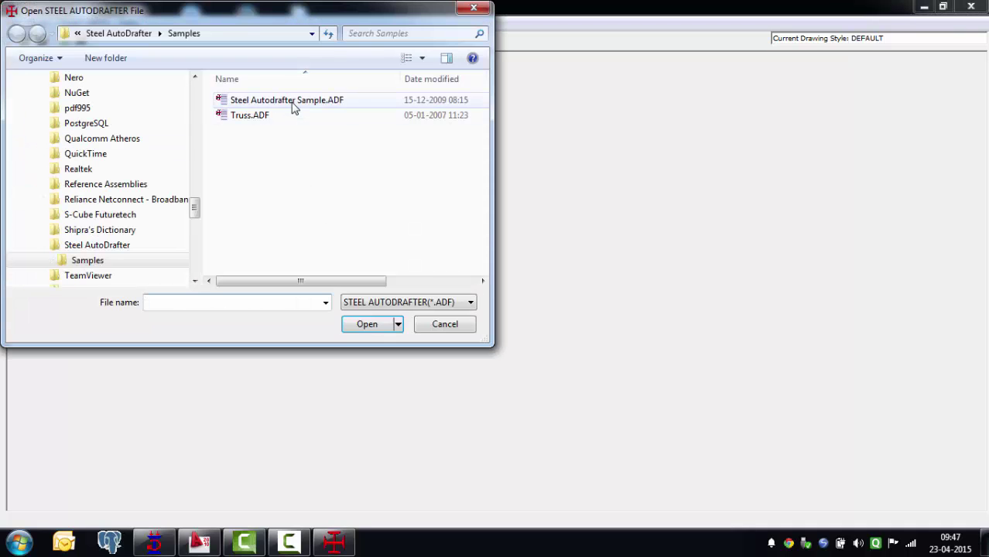
double_click(293, 106)
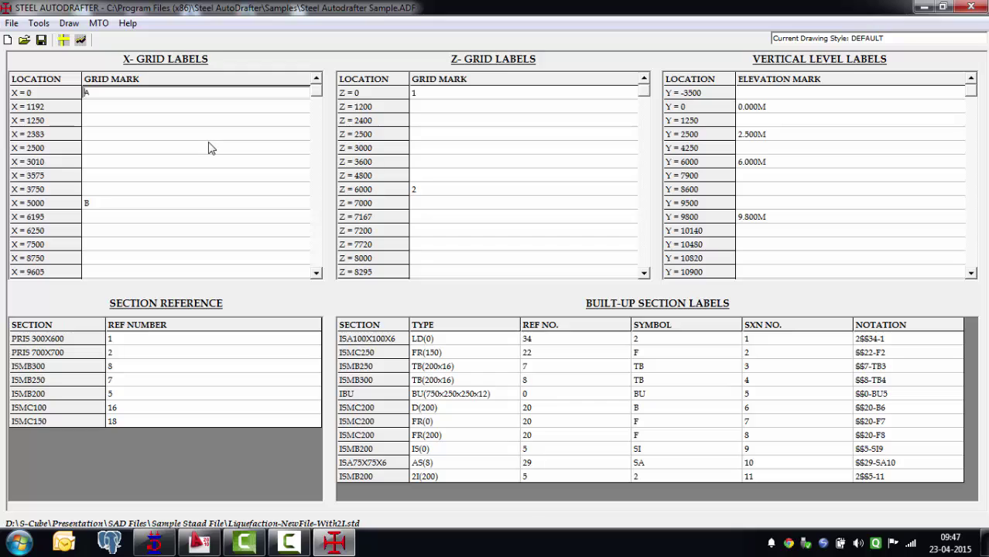
Inspect the grid marks at X = 2500, X = 0 and grid B at X = 5000
click(209, 149)
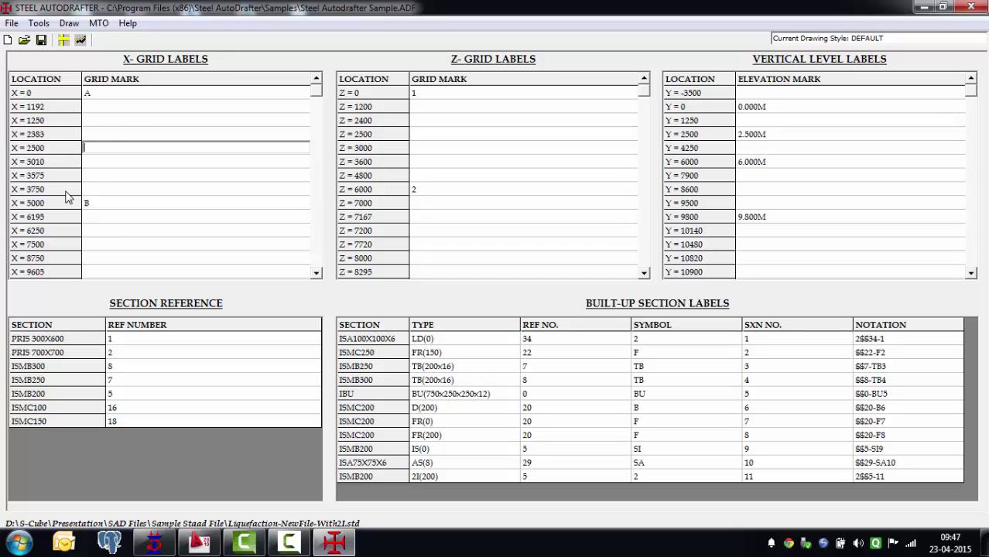
click(124, 94)
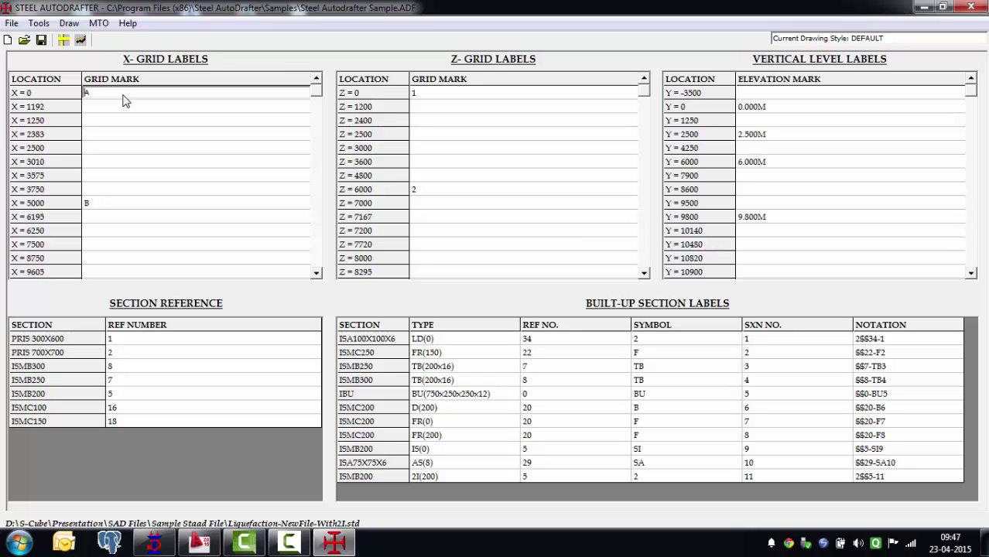
click(114, 207)
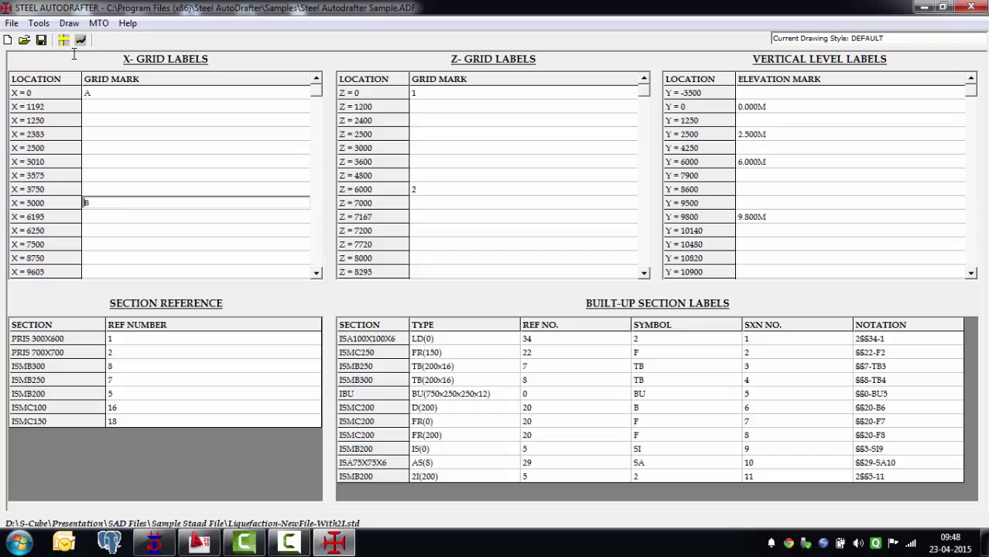
click(70, 25)
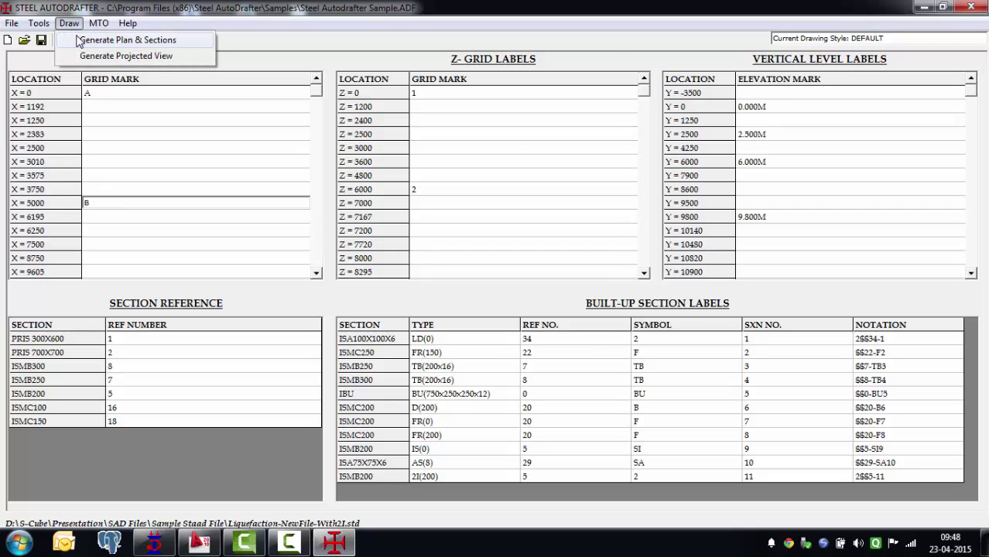
Draw a Generate Plan & Sections layout plan at level 2500 with scale 1 : 80
click(78, 42)
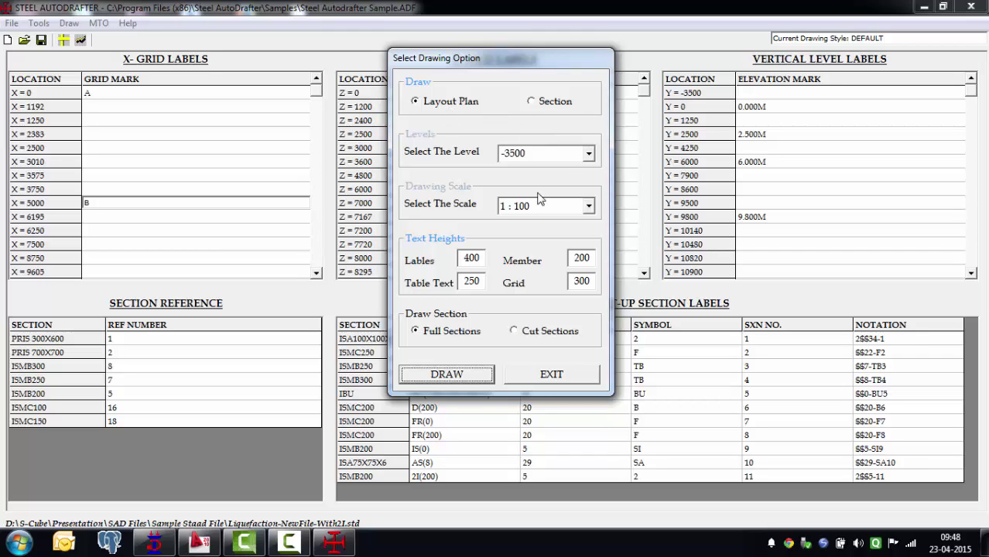
click(588, 154)
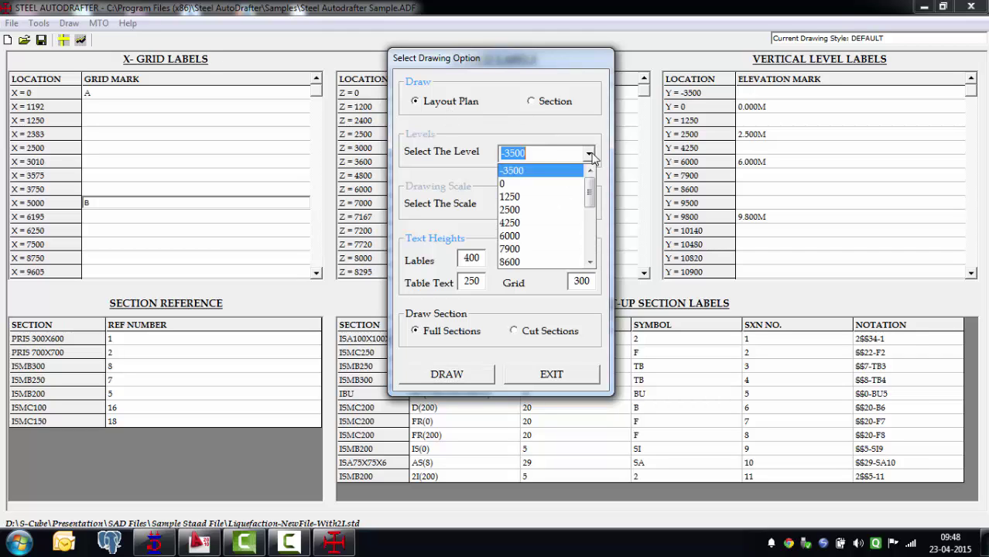
click(549, 210)
click(552, 206)
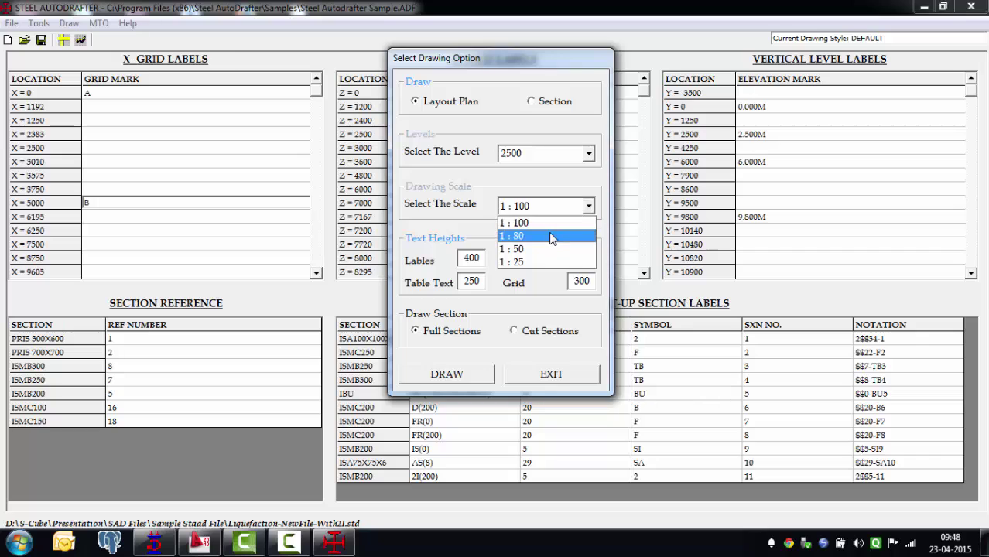
click(549, 236)
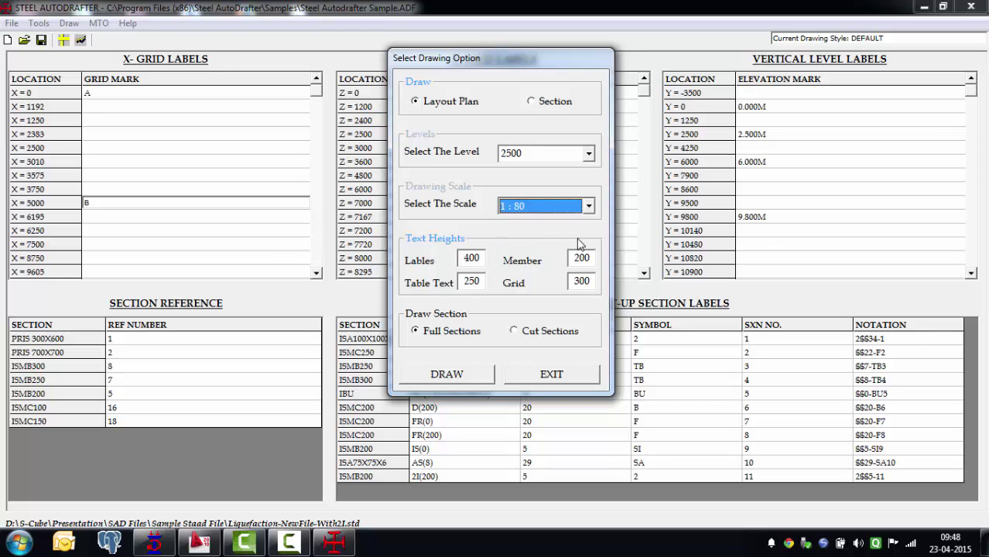
click(454, 375)
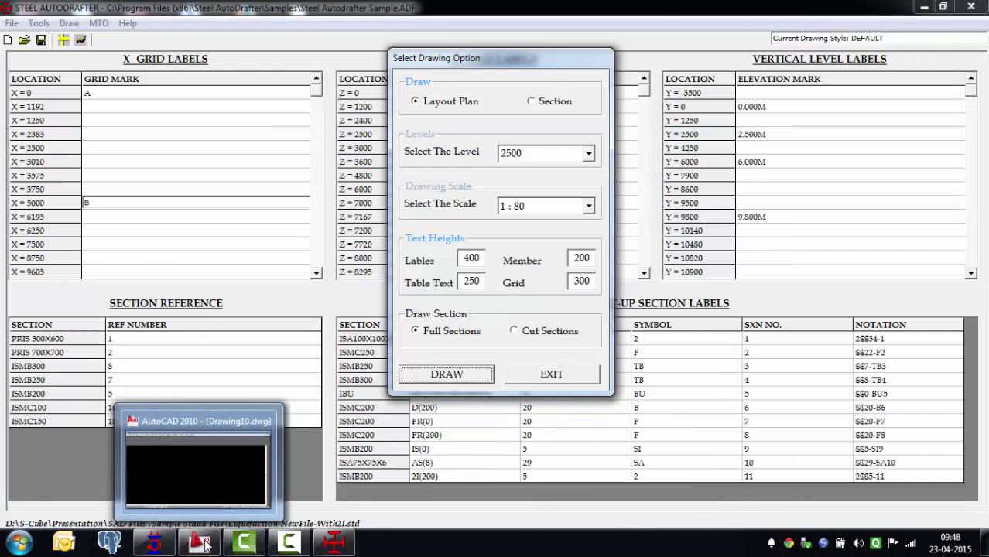
Zoom extents on the EL 2.500M plan in AutoCAD and check the layer list, keeping ACE-BEAM current
click(205, 545)
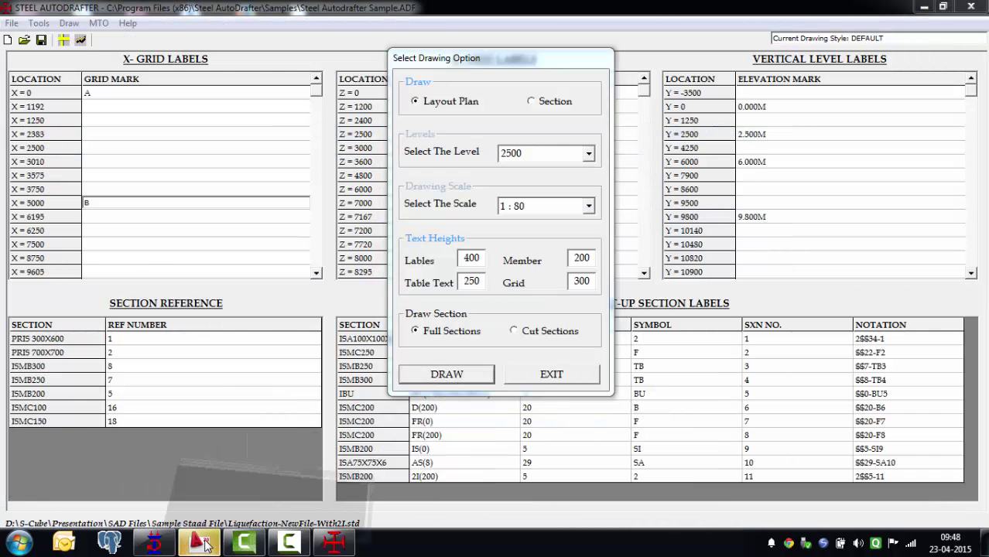
text(z)
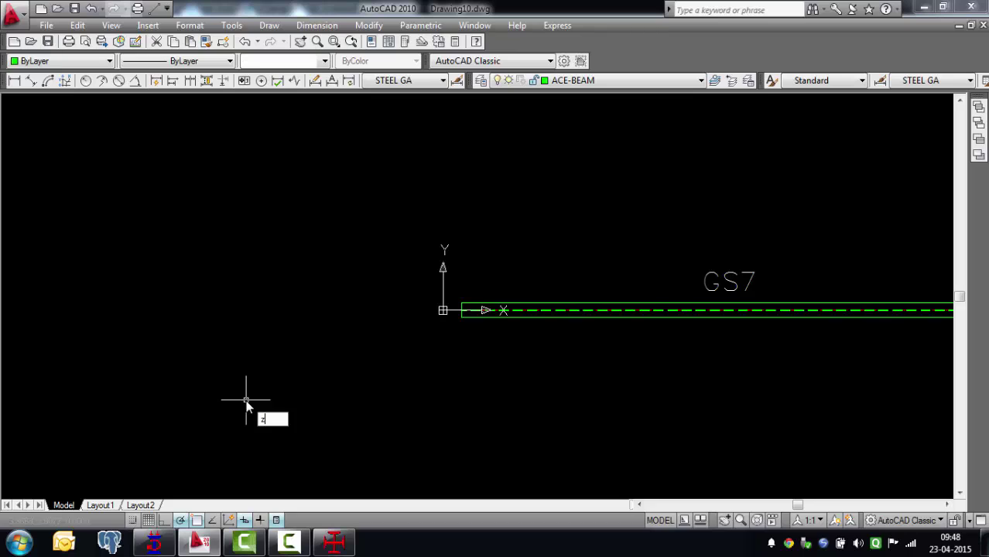
key(Return)
text(e)
key(Return)
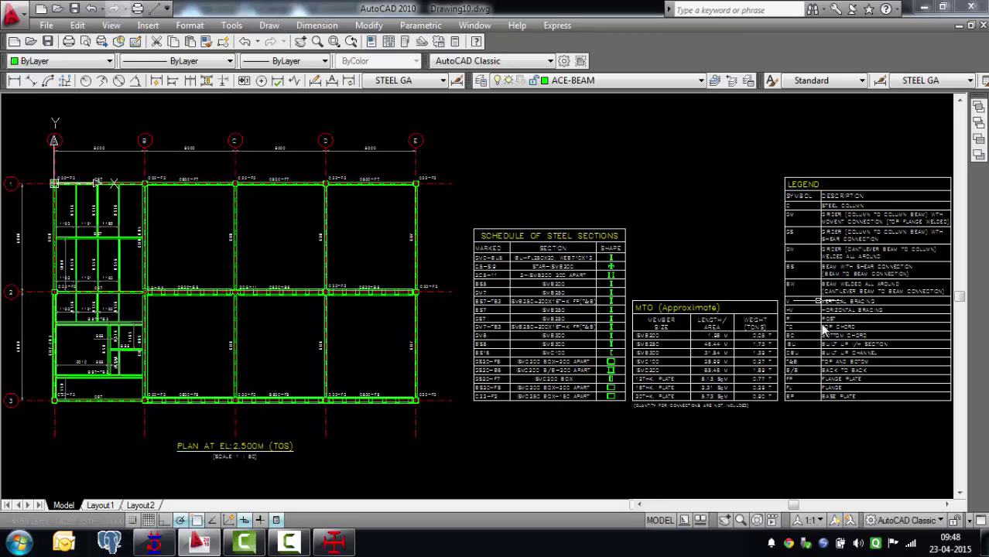
mouse_move(822, 329)
click(700, 80)
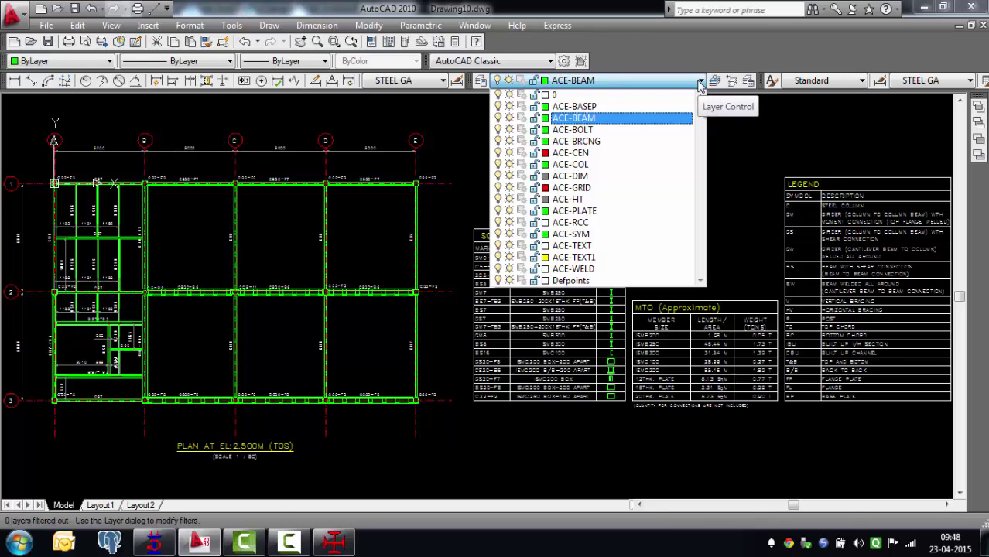
click(326, 237)
scroll(96, 181, up, 4)
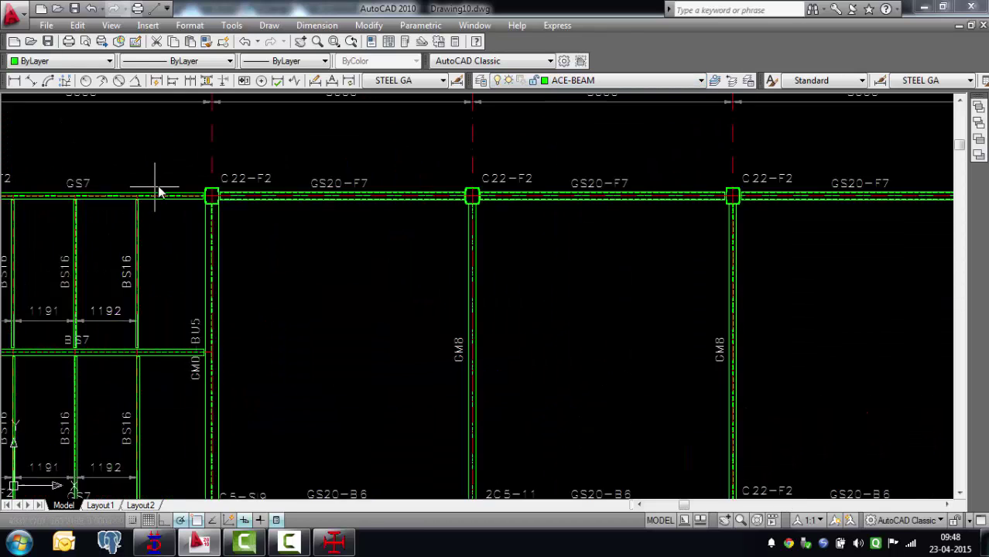
scroll(158, 191, up, 2)
scroll(236, 194, up, 4)
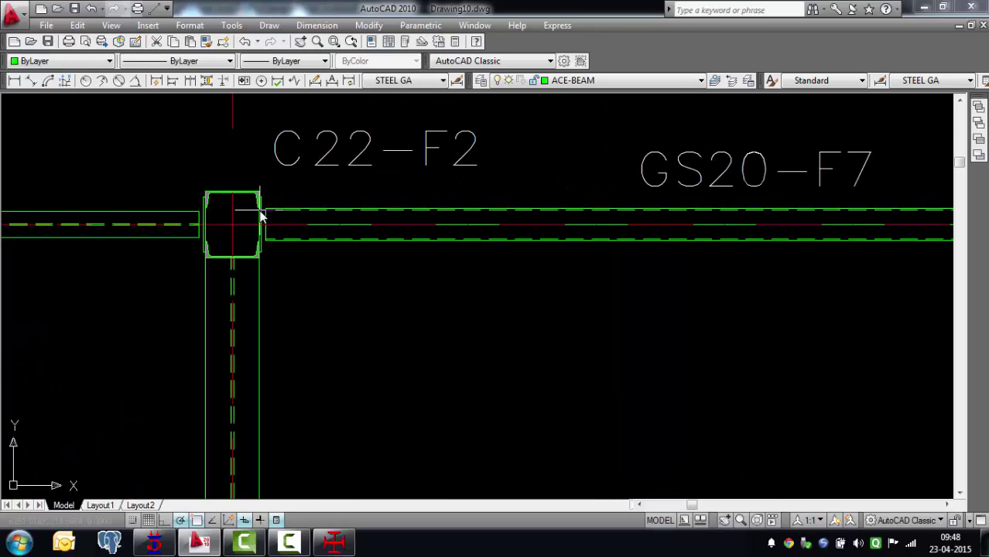
scroll(260, 217, up, 3)
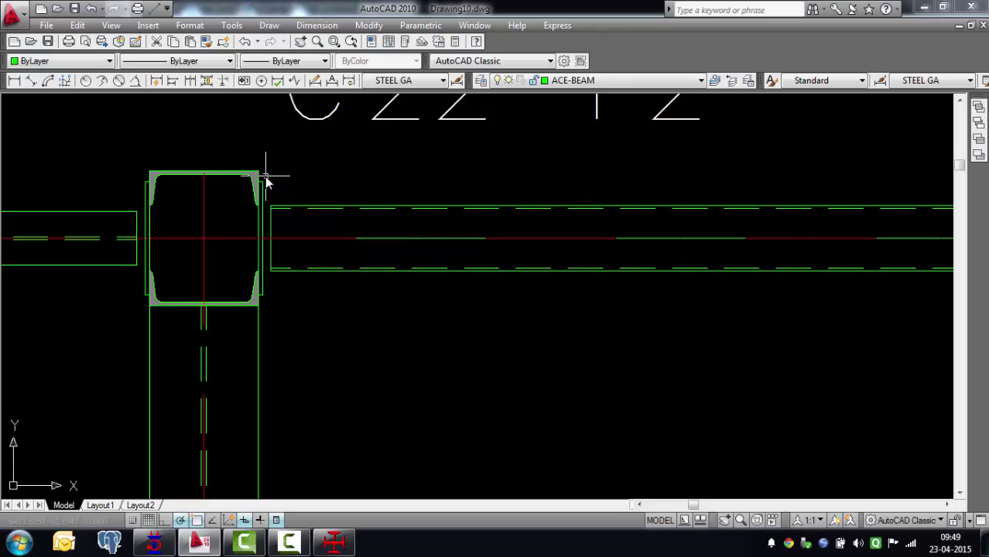
scroll(261, 176, down, 2)
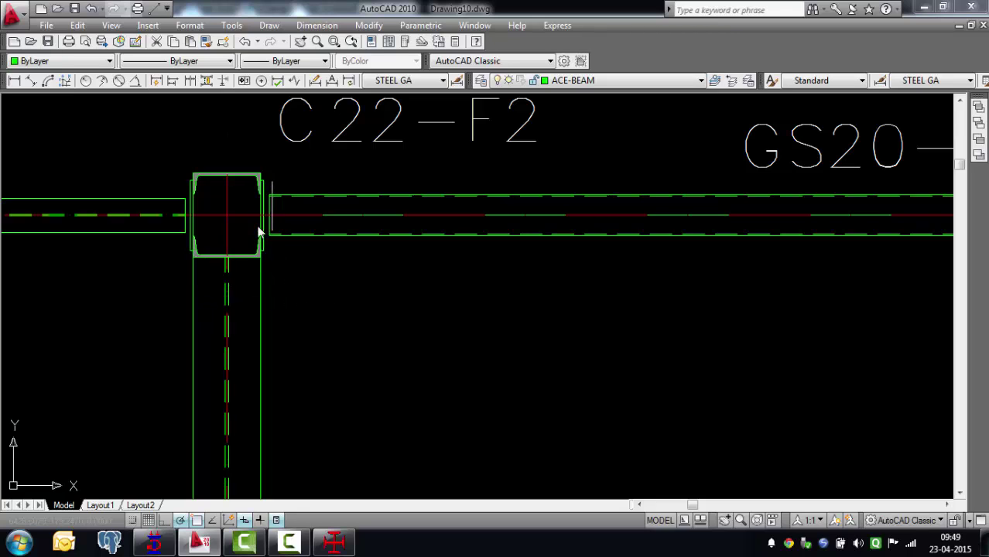
scroll(211, 175, down, 4)
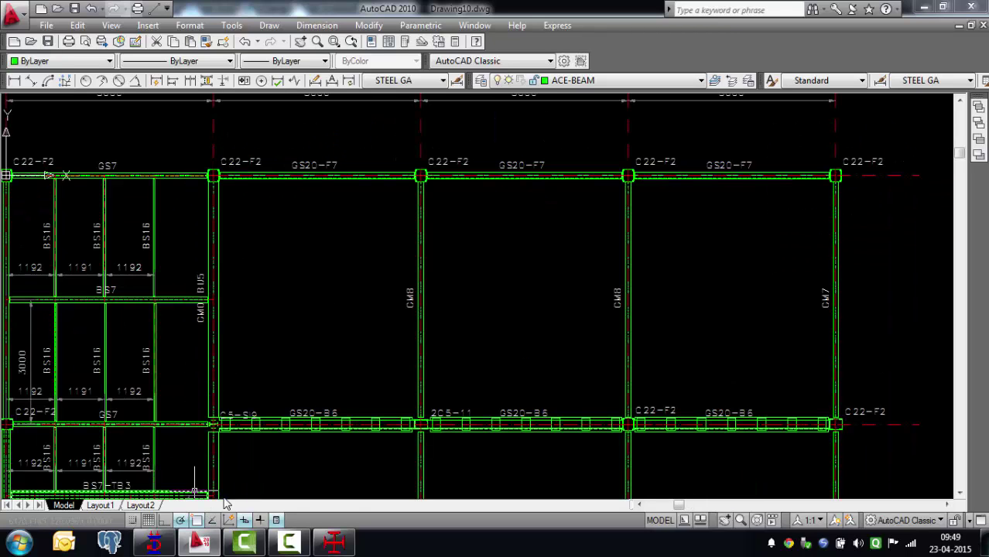
scroll(232, 486, up, 2)
scroll(233, 472, up, 2)
scroll(229, 464, up, 2)
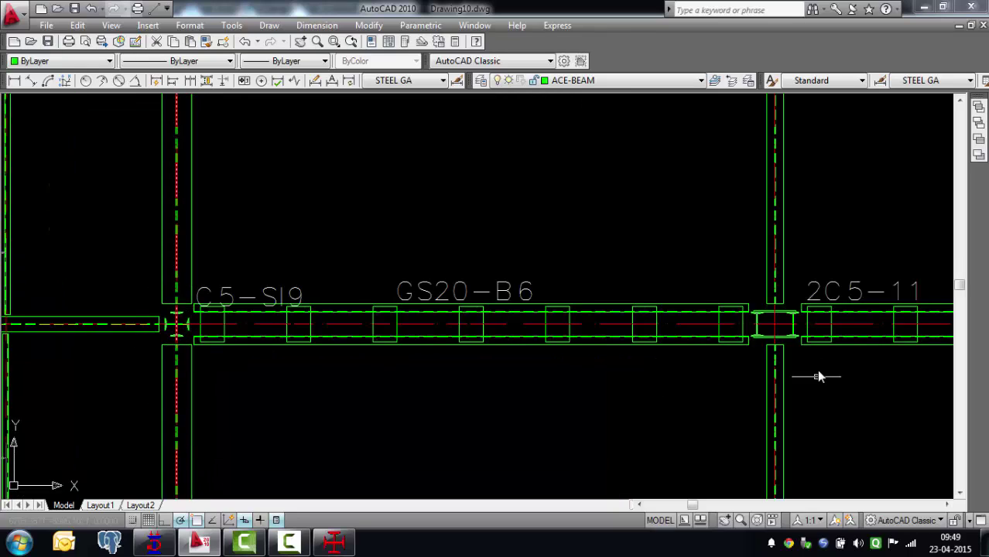
scroll(787, 352, down, 2)
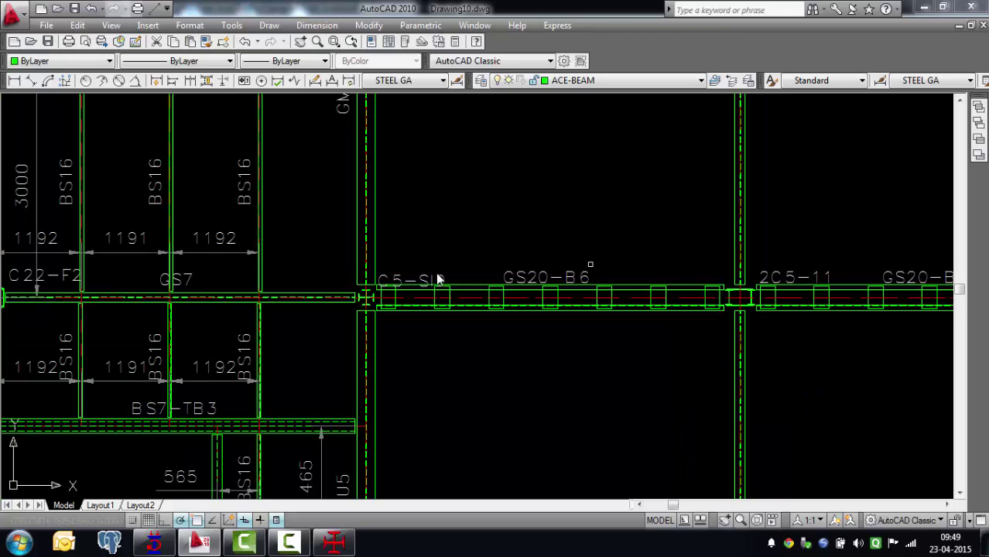
scroll(437, 280, down, 2)
scroll(366, 361, up, 3)
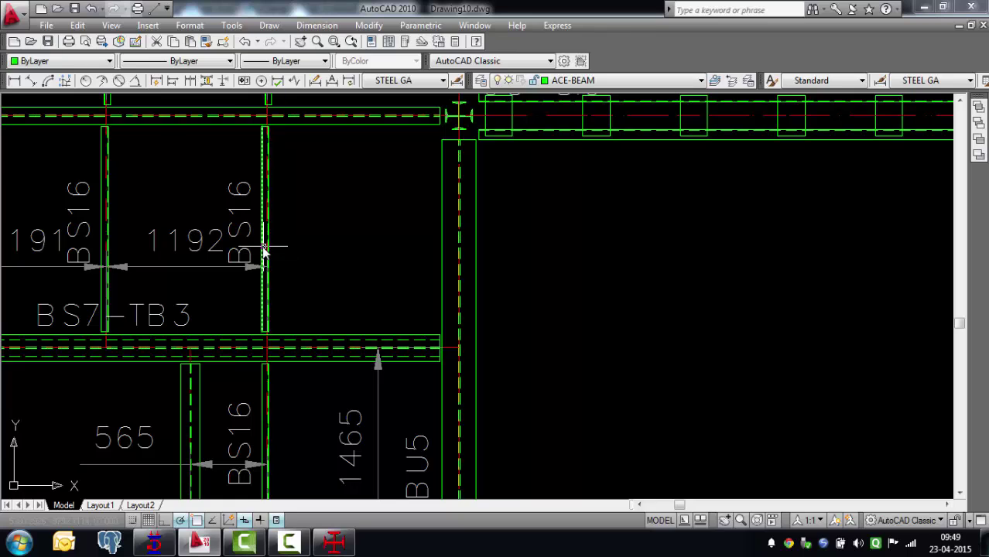
scroll(263, 244, down, 2)
scroll(263, 245, down, 1)
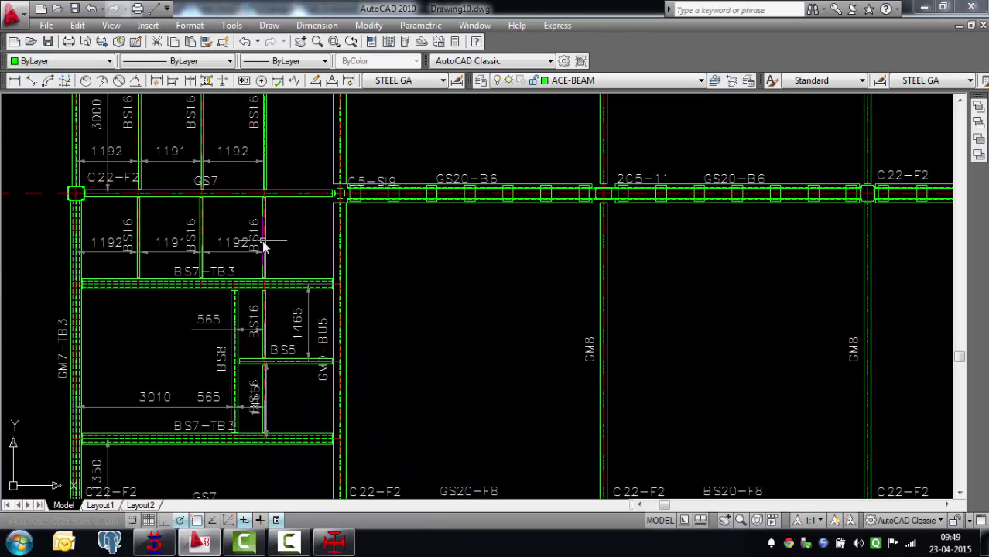
mouse_move(263, 244)
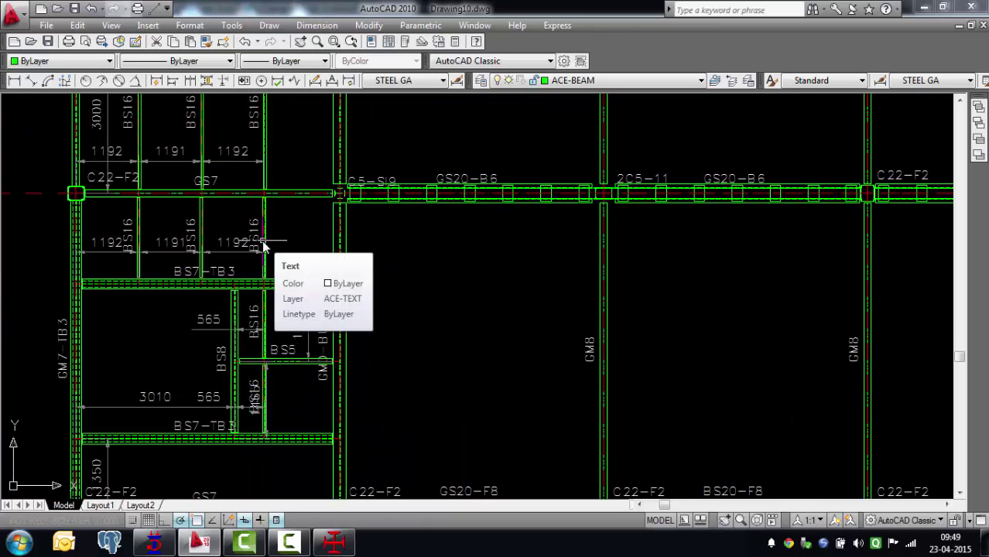
scroll(220, 263, down, 1)
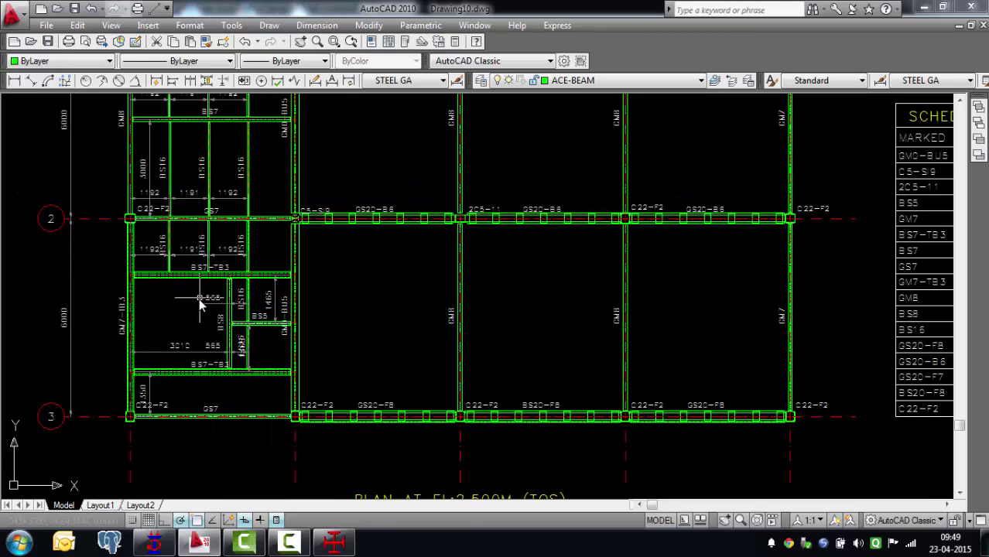
scroll(199, 300, down, 2)
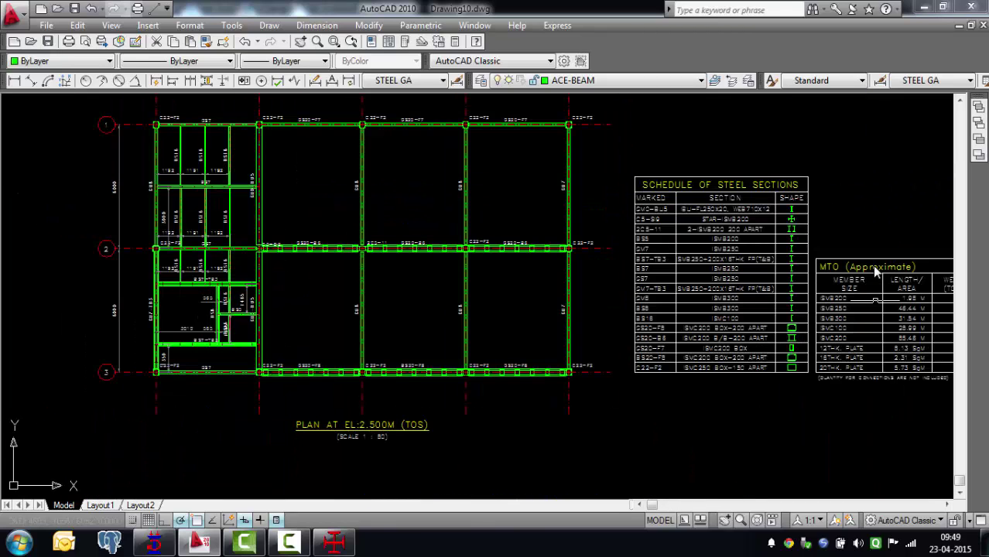
scroll(883, 222, up, 2)
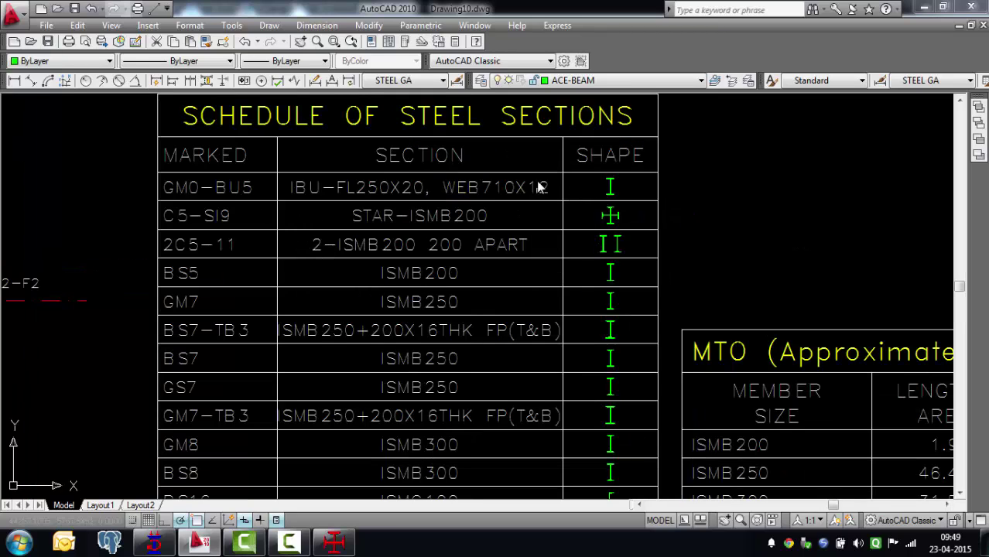
scroll(325, 232, down, 2)
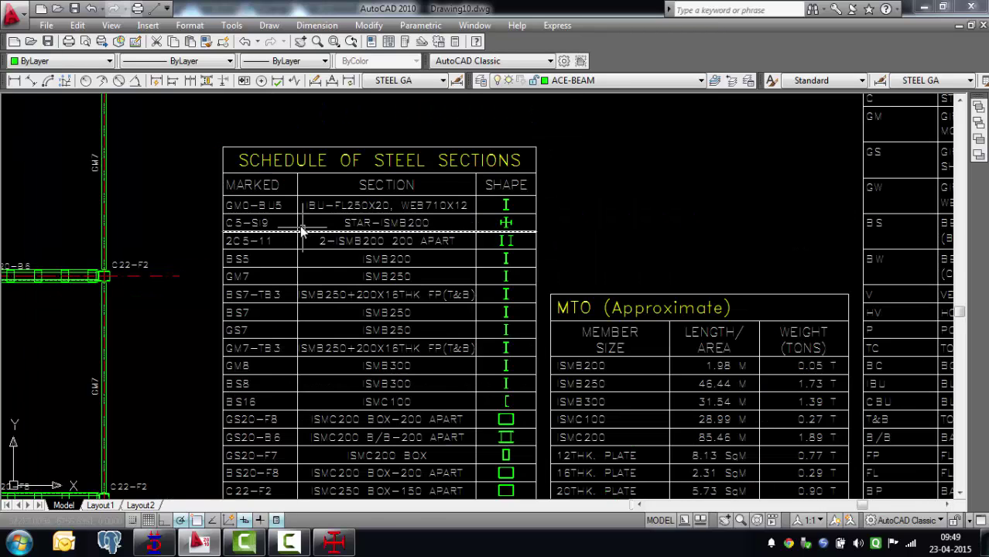
scroll(601, 375, up, 2)
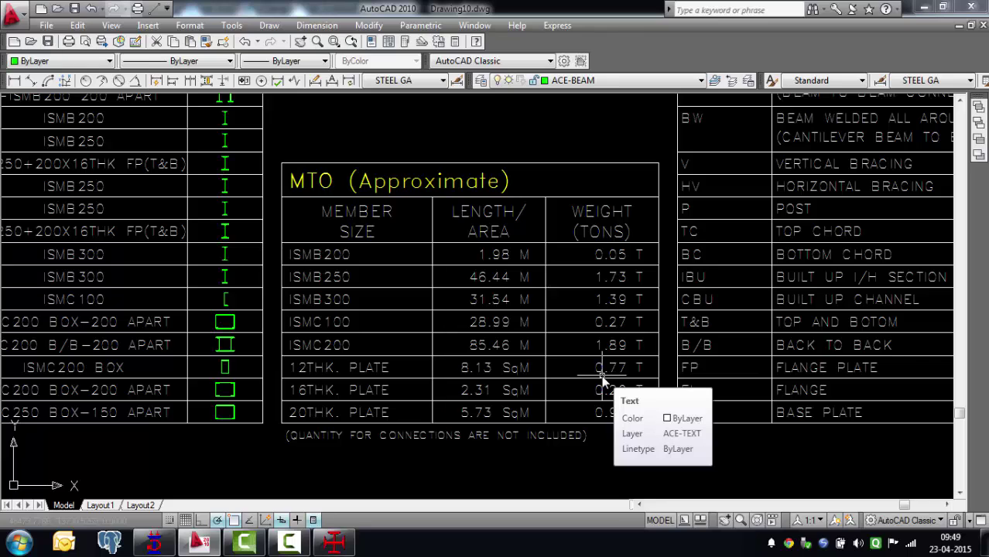
text(z)
key(Return)
text(e)
key(Return)
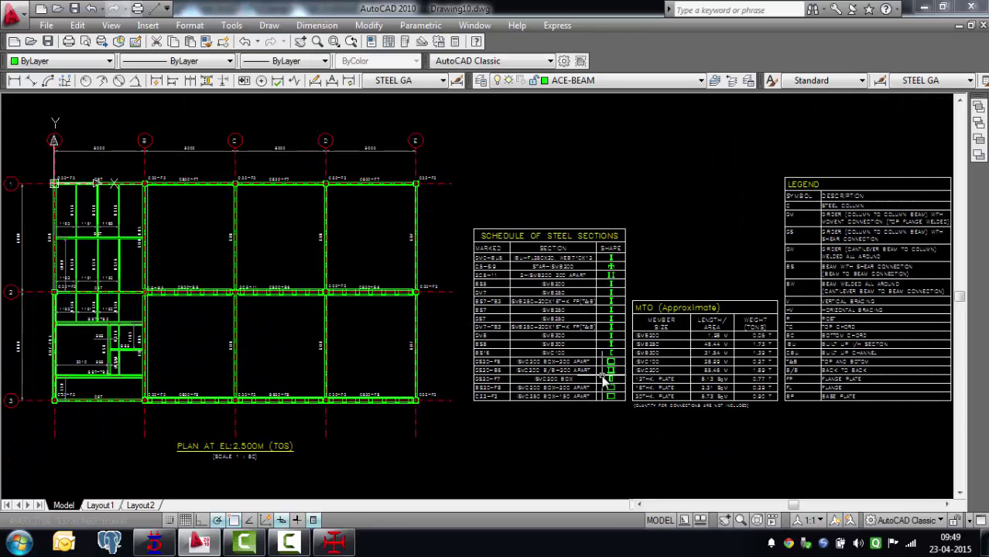
Redraw the level 2500 plan with Cut Sections and view the resulting Drawing11.dwg
click(335, 541)
click(570, 320)
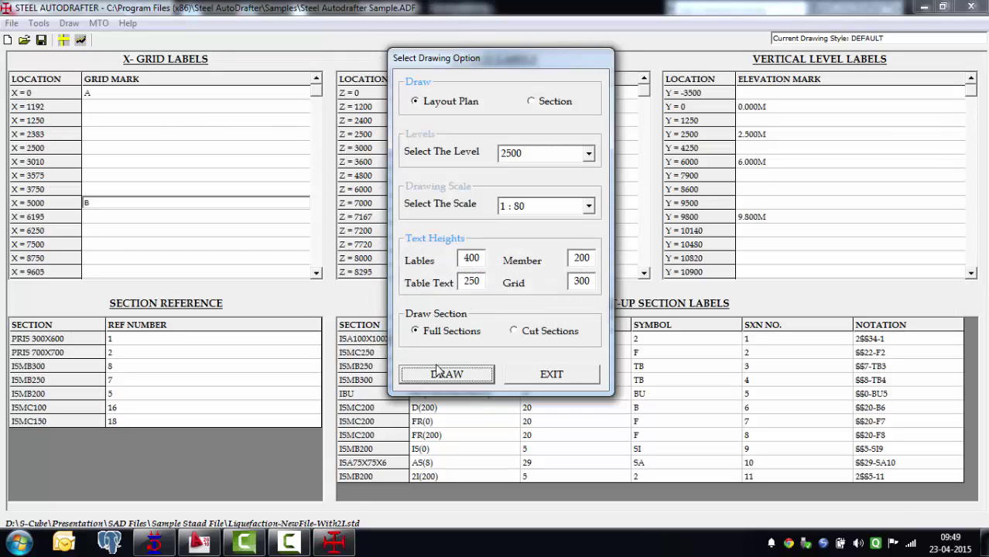
click(538, 332)
click(446, 375)
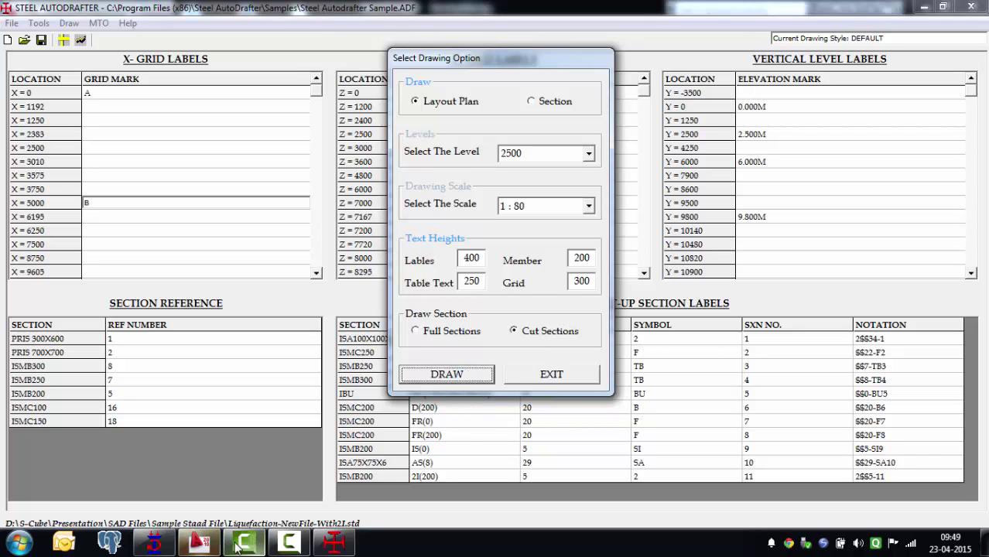
click(201, 544)
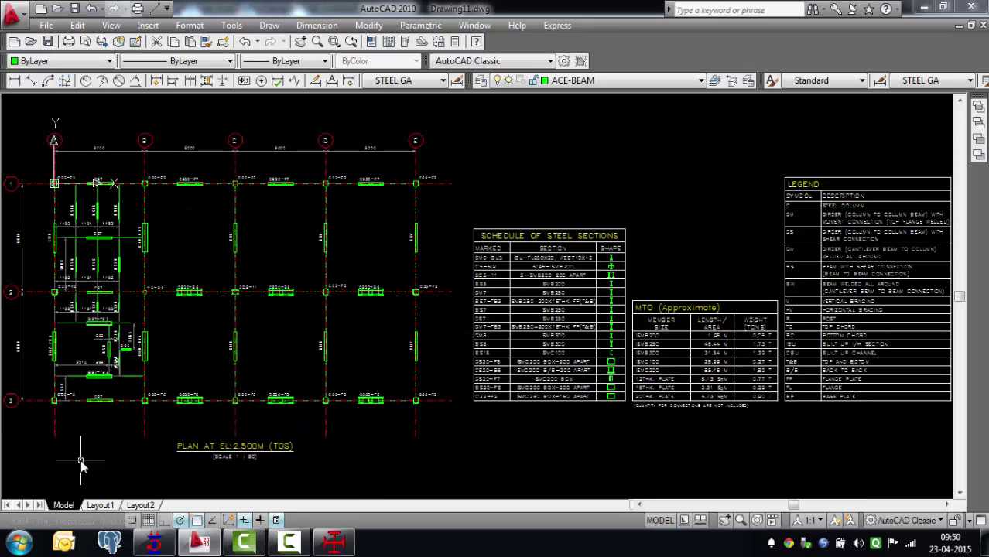
Zoom around Drawing11, then inspect beam 58's section and coordinates in STAAD.Pro
scroll(158, 308, up, 3)
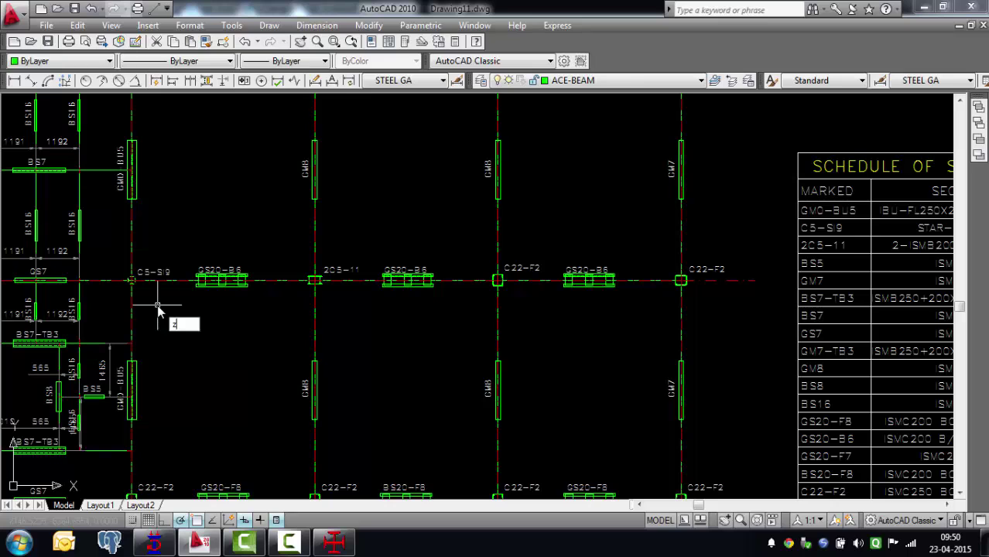
scroll(156, 301, down, 3)
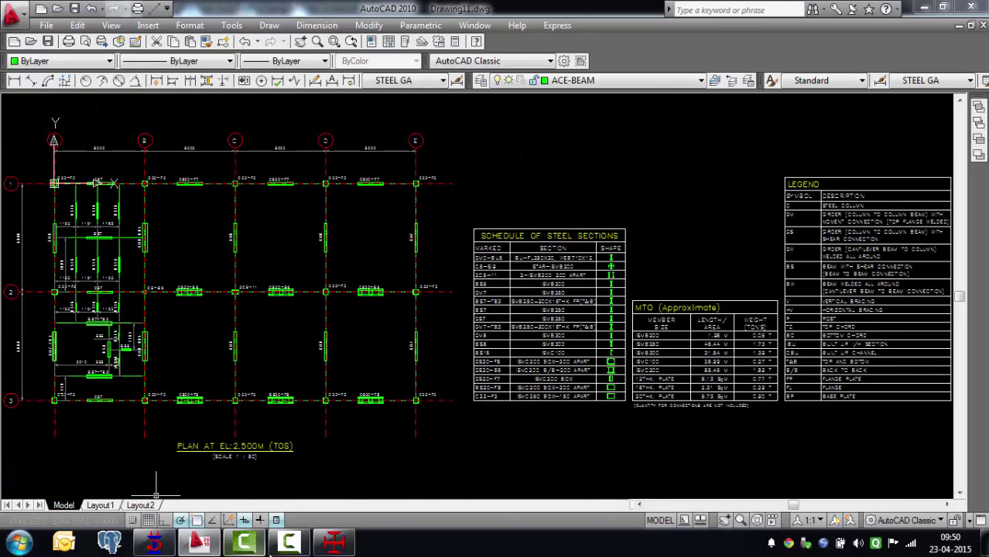
click(154, 542)
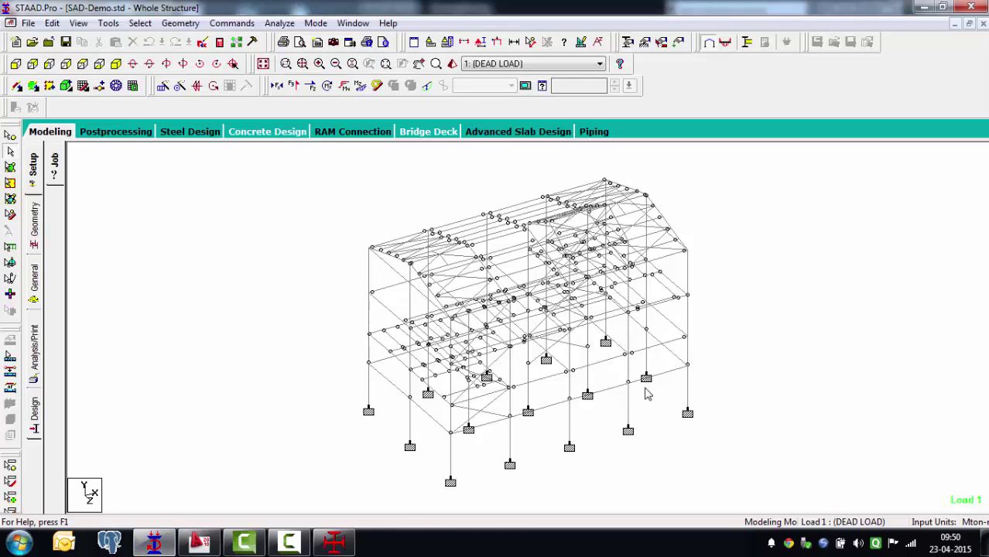
double_click(611, 394)
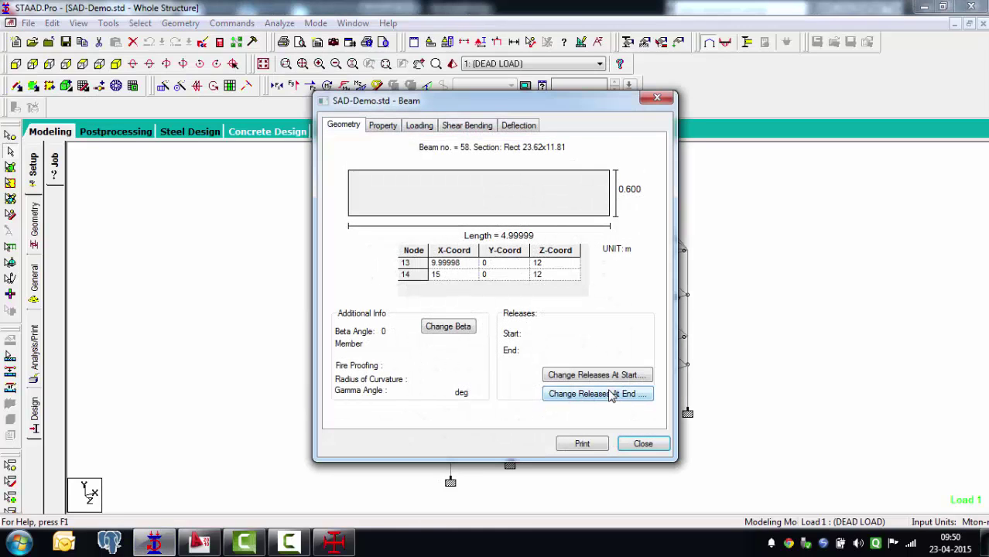
click(657, 98)
Draw the level 0 layout plan with Full Sections from Steel AutoDrafter
click(325, 546)
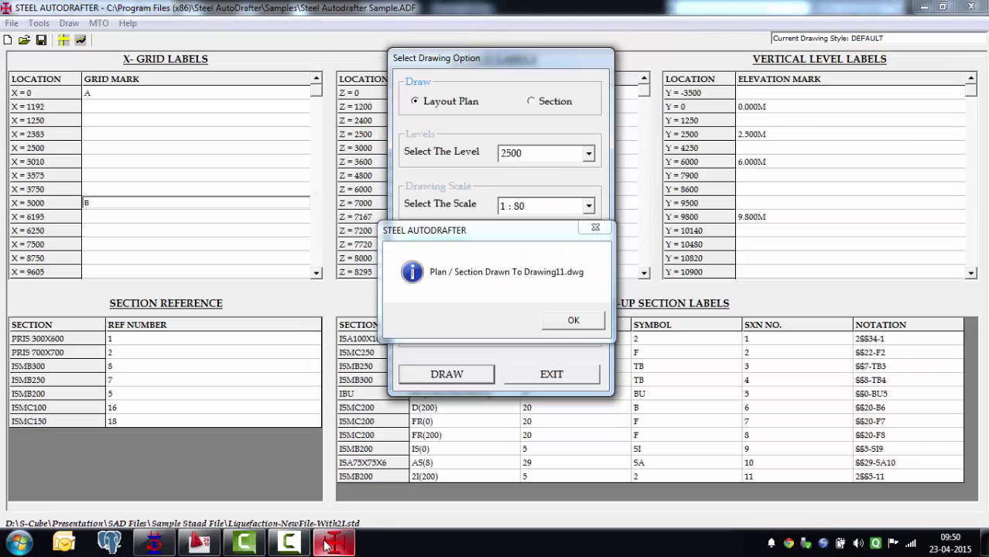
click(584, 322)
click(590, 156)
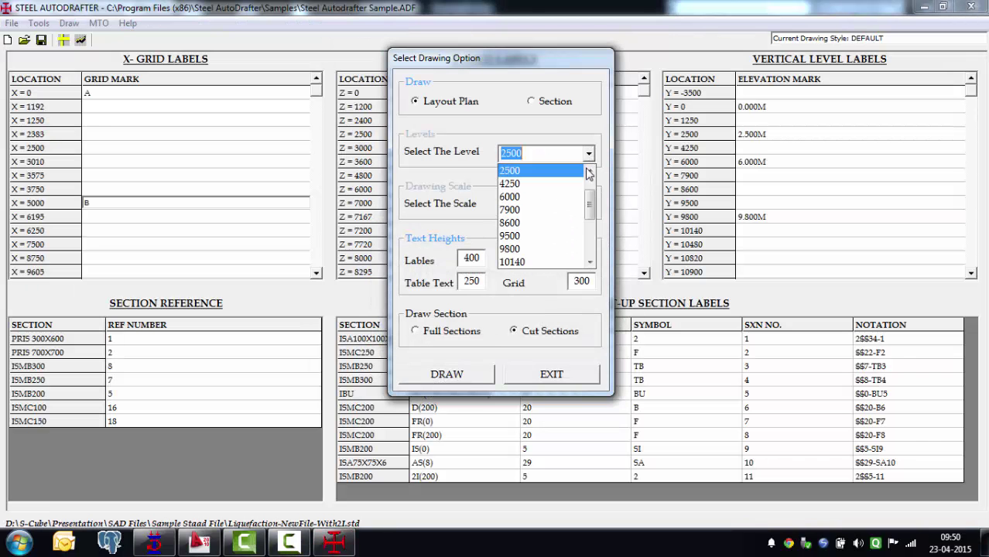
scroll(588, 170, up, 3)
click(563, 176)
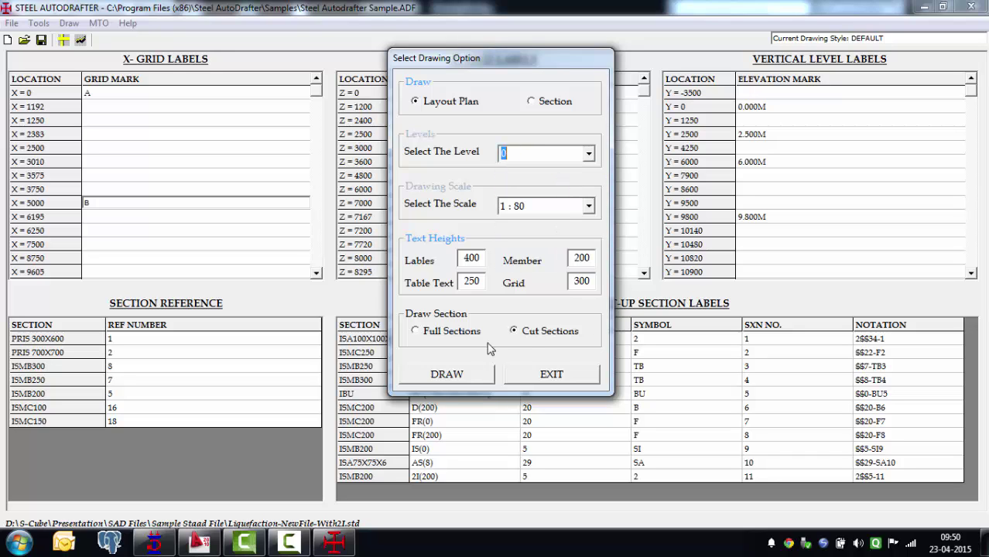
click(464, 333)
click(462, 374)
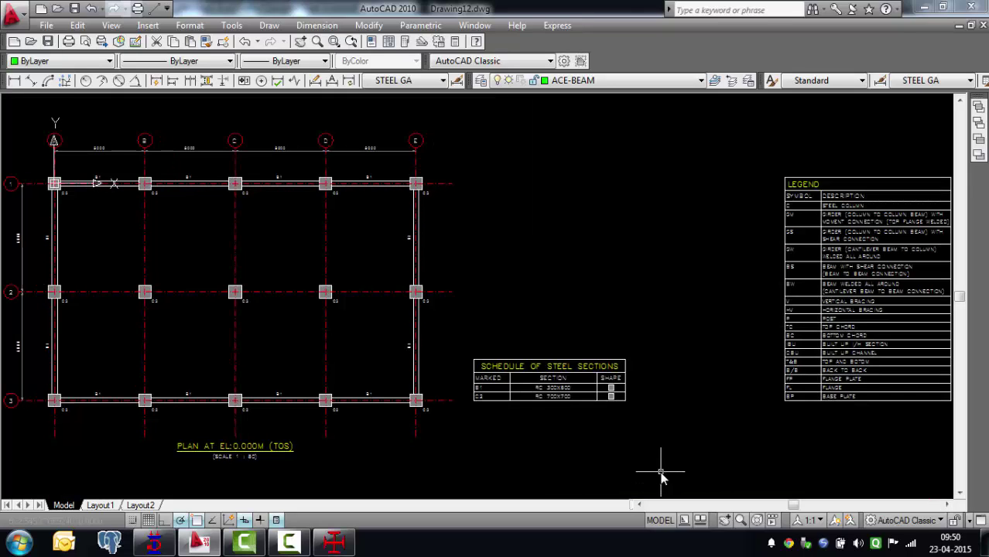
Zoom into the level 0.000 plan, zoom extents, and return to Steel AutoDrafter
scroll(68, 191, up, 3)
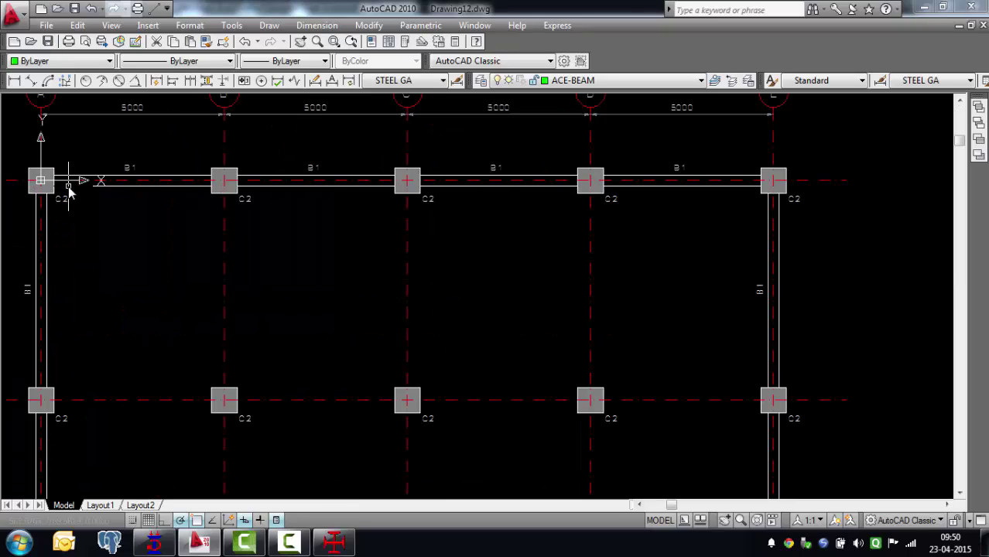
scroll(148, 187, up, 1)
scroll(117, 185, up, 1)
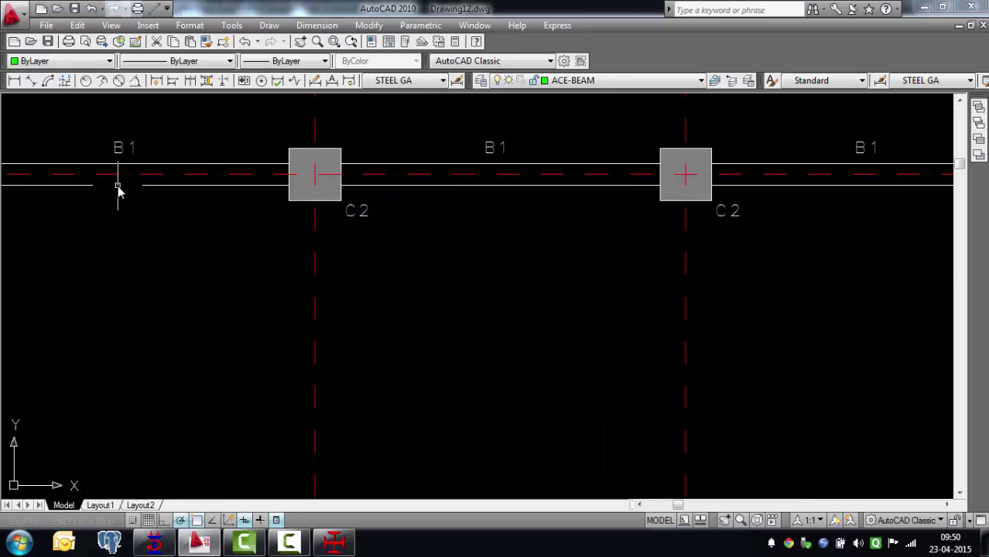
text(z)
key(Return)
text(e)
key(Return)
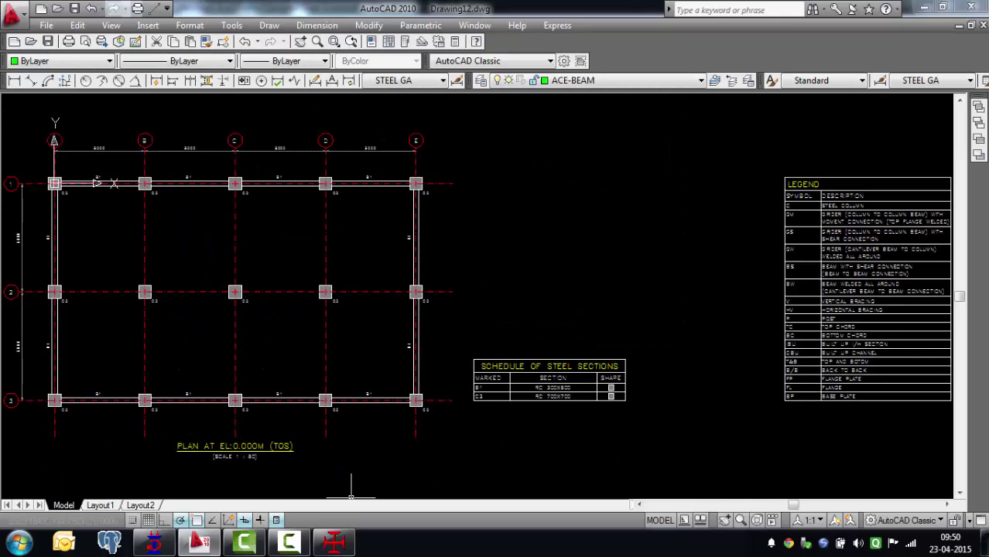
click(334, 541)
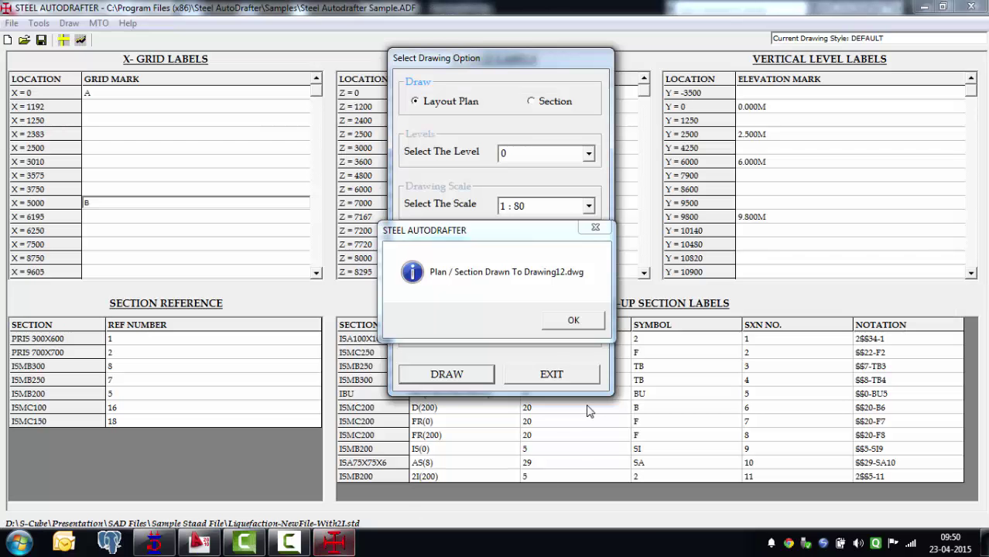
Switch to Section mode and draw the X-direction section at position 5000
click(569, 322)
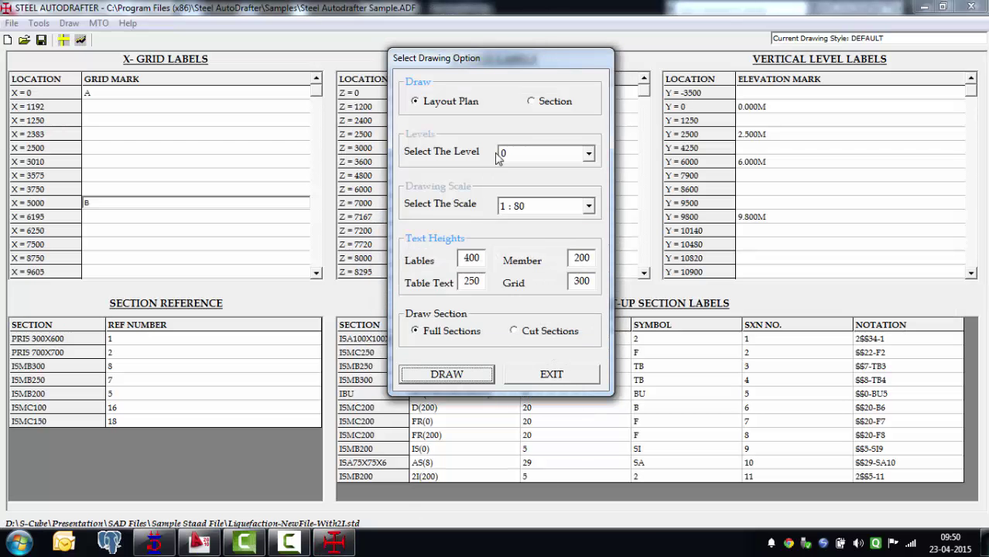
click(530, 102)
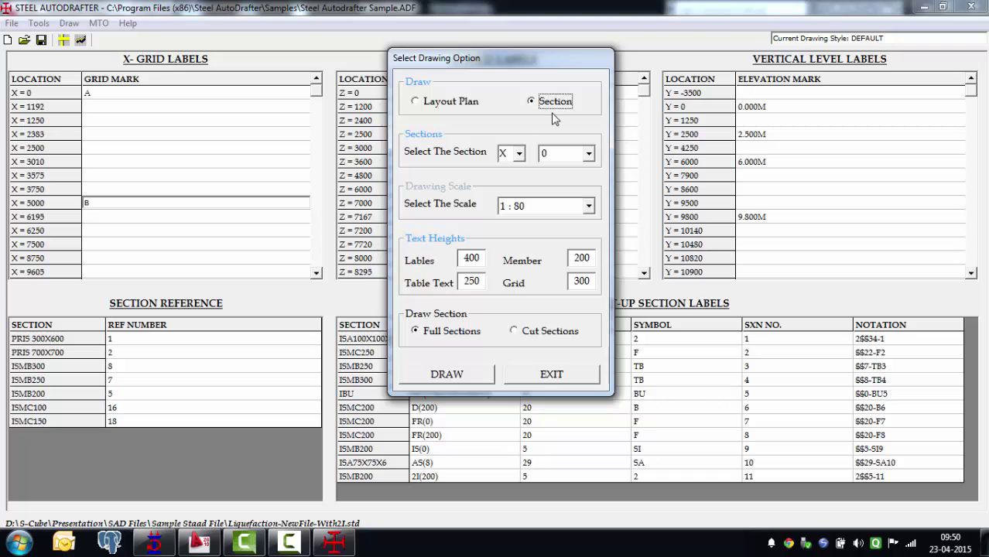
click(519, 154)
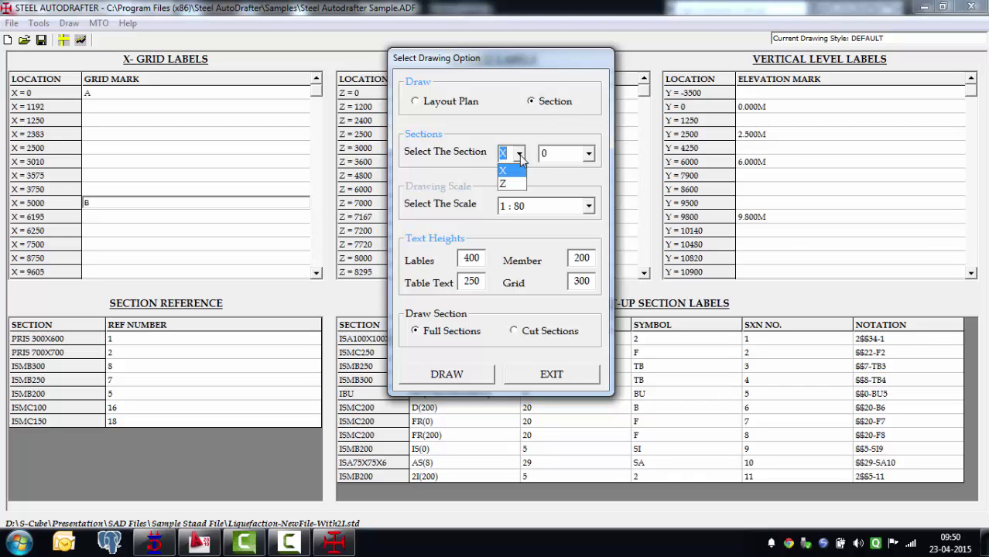
click(520, 157)
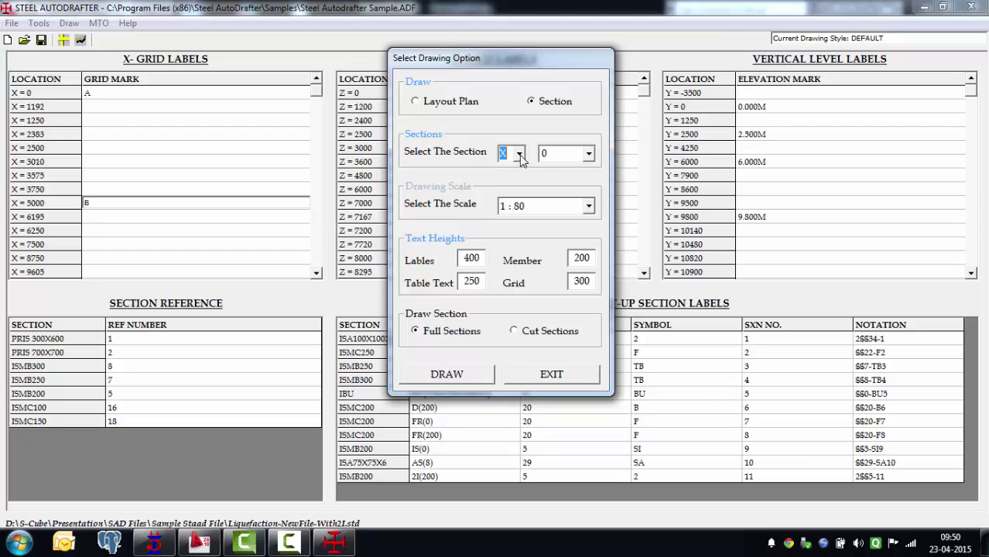
click(587, 154)
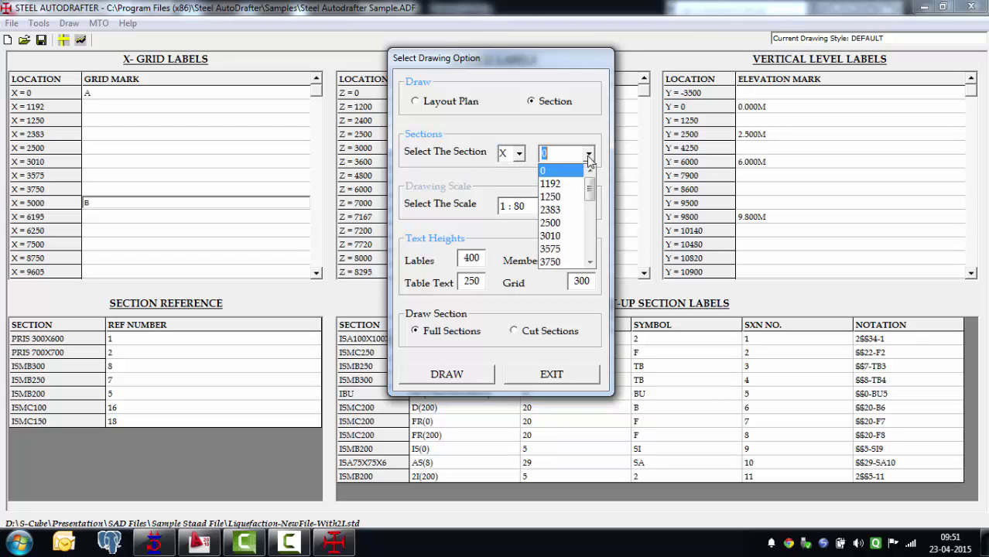
drag(588, 193, 588, 204)
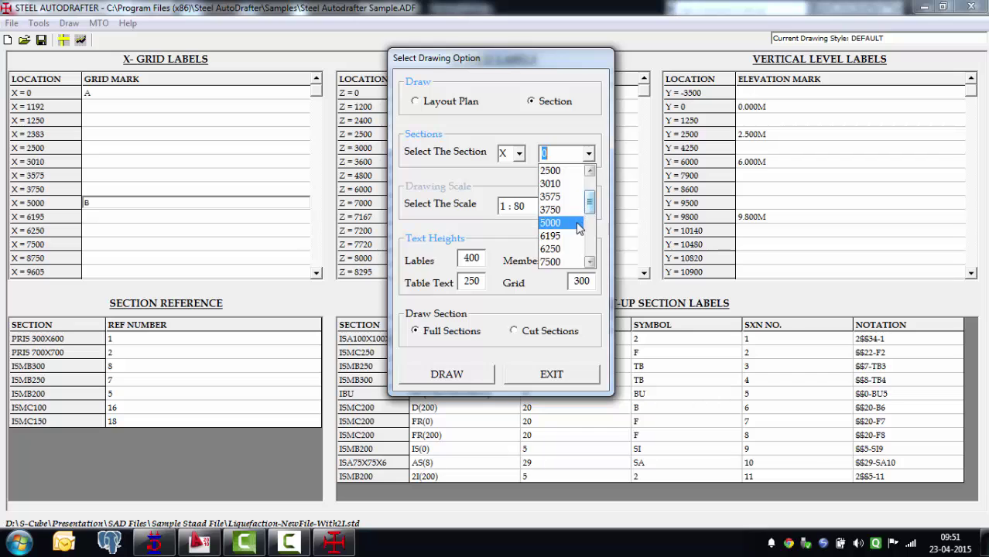
click(574, 223)
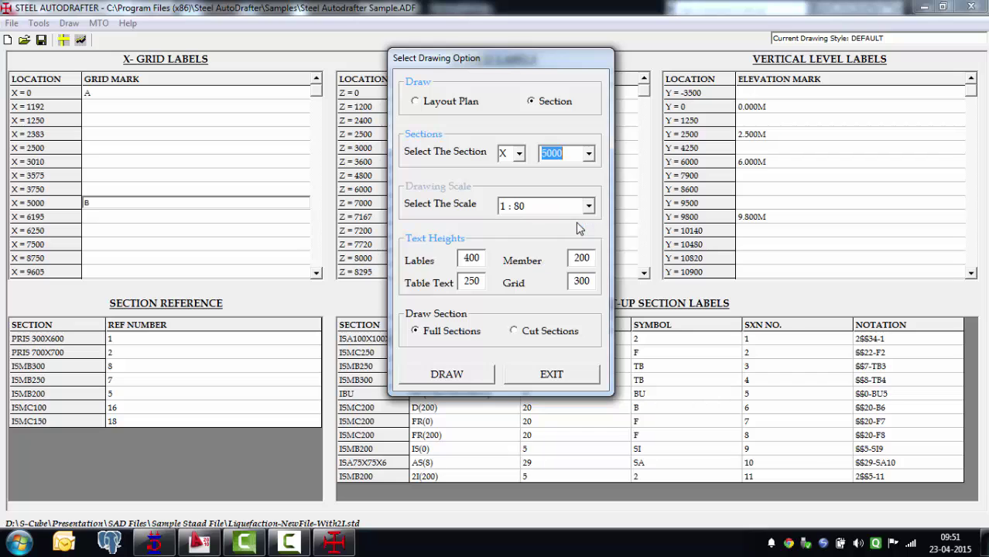
click(447, 375)
Inspect the property details of column beams 35 and 38 in STAAD.Pro
click(154, 542)
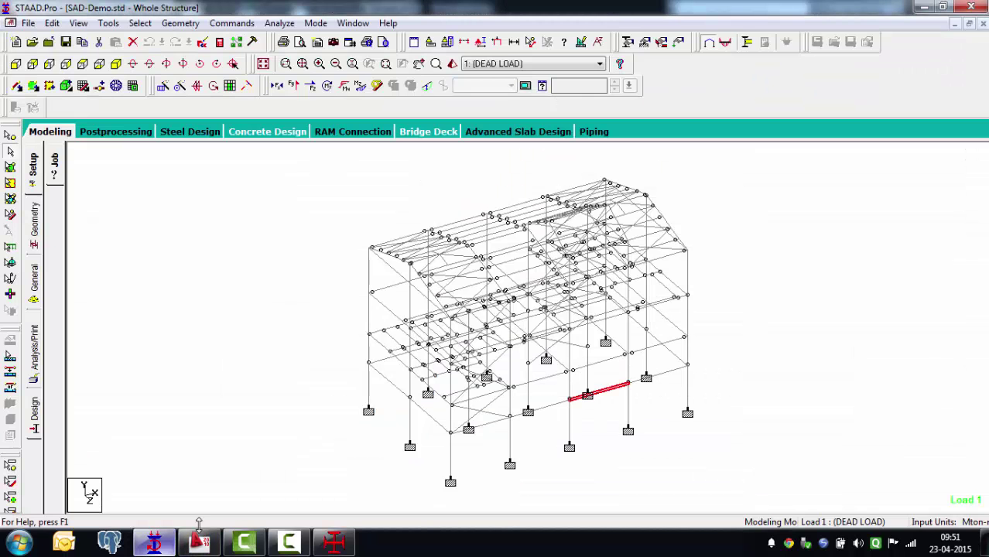
scroll(385, 297, up, 1)
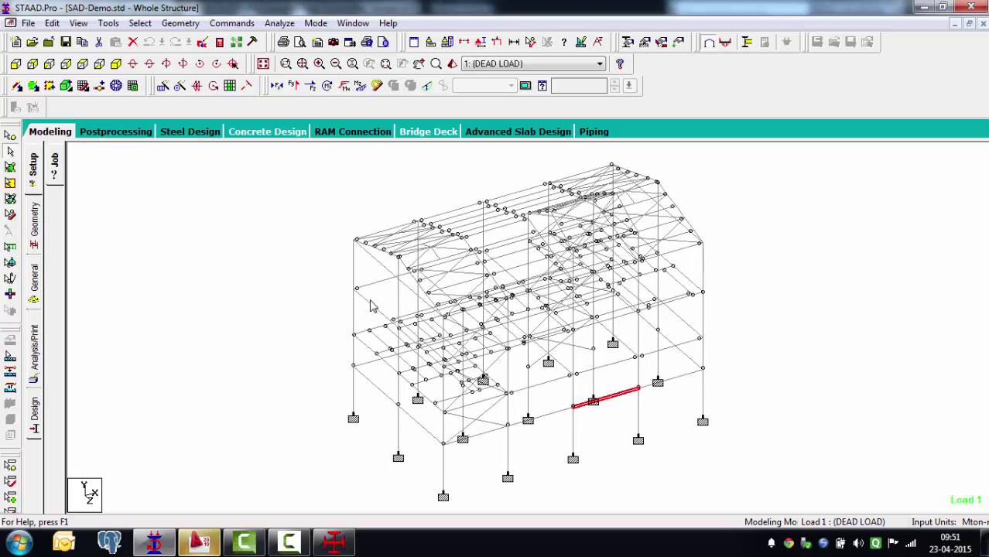
double_click(507, 413)
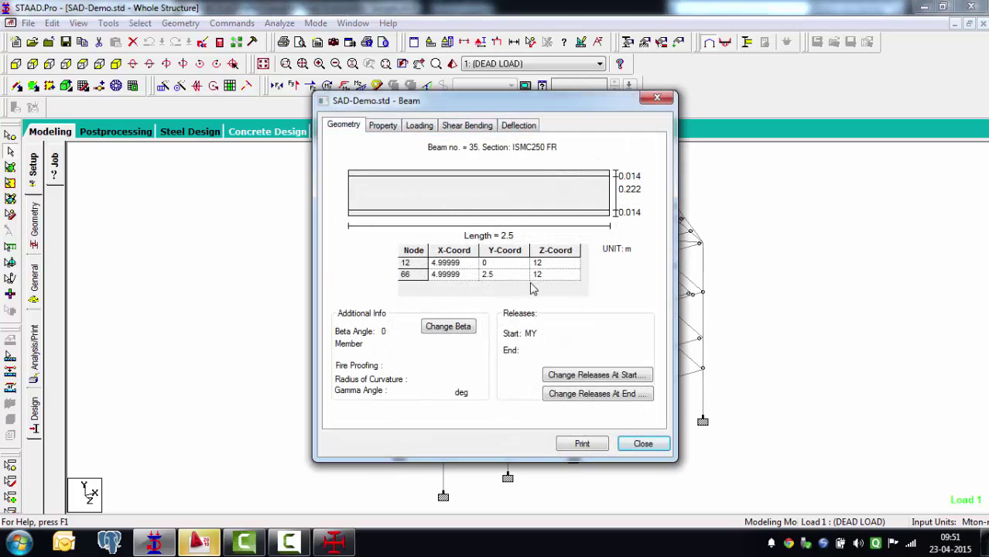
click(664, 446)
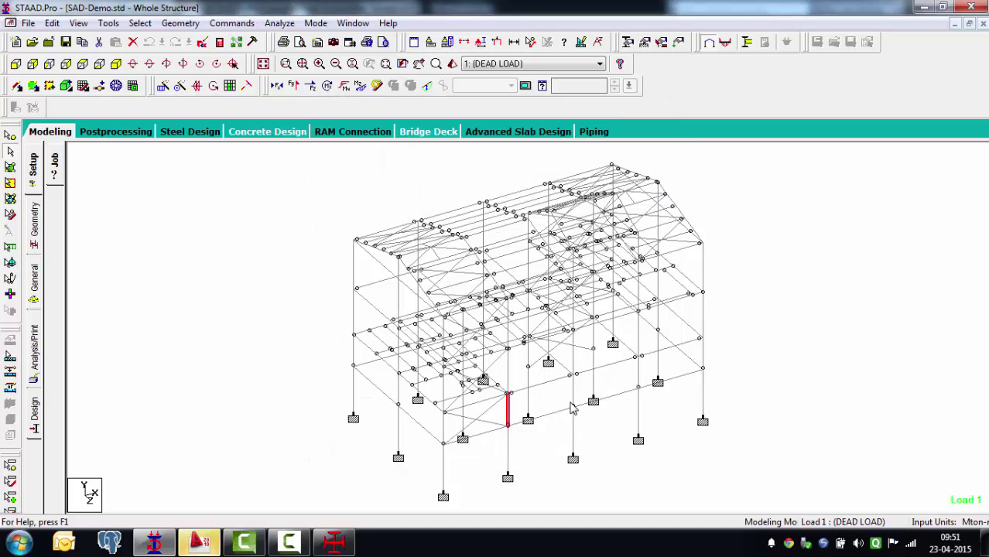
double_click(572, 404)
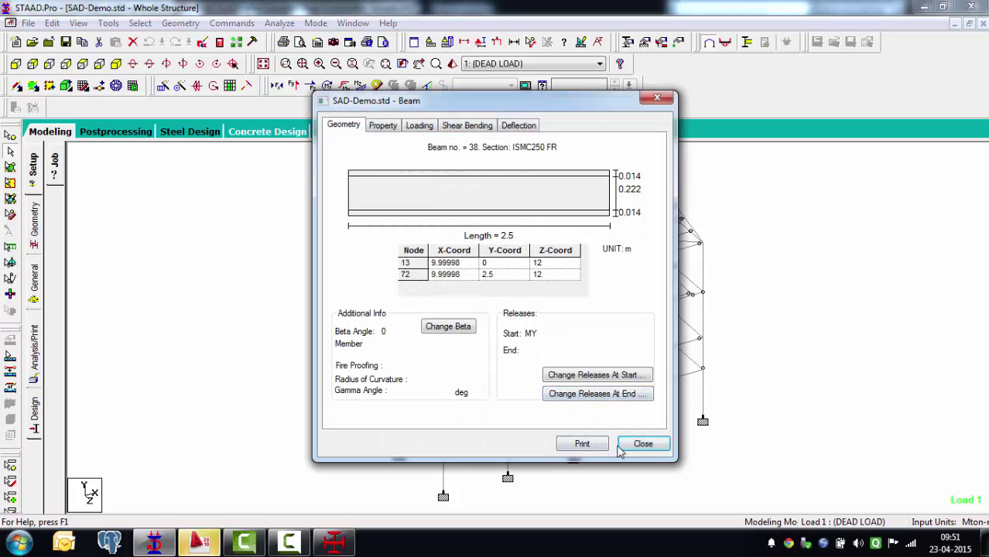
click(640, 447)
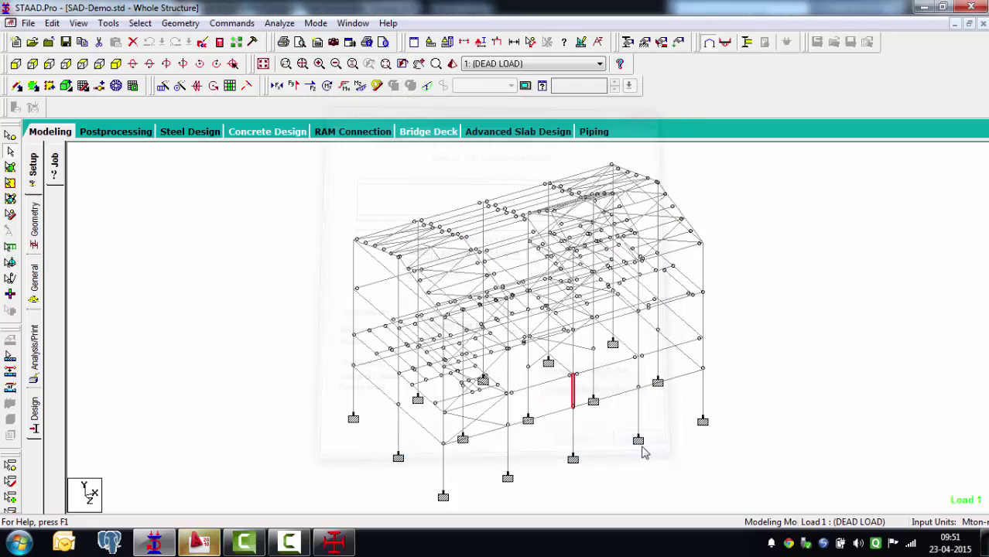
Return to the grid B elevation in AutoCAD's Drawing13.dwg
click(200, 542)
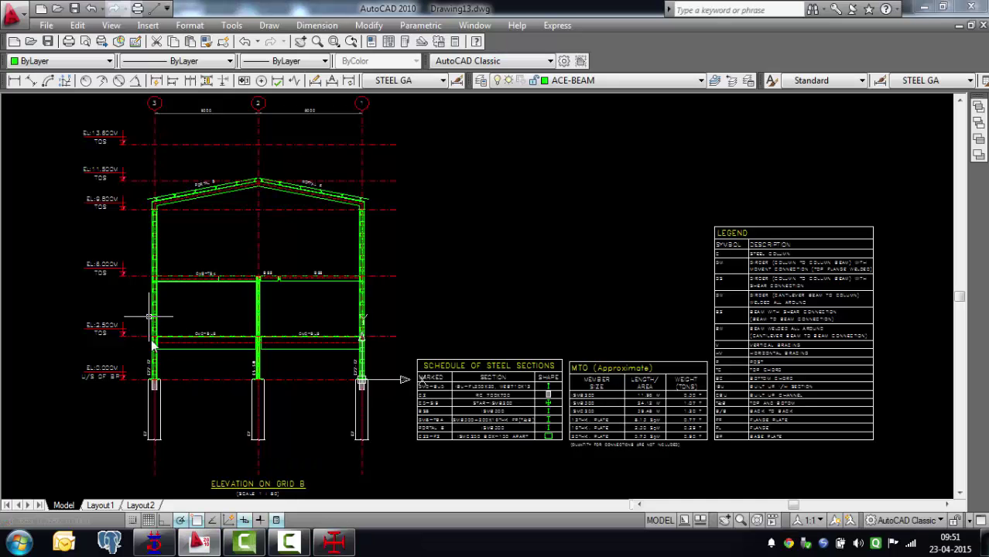
click(159, 543)
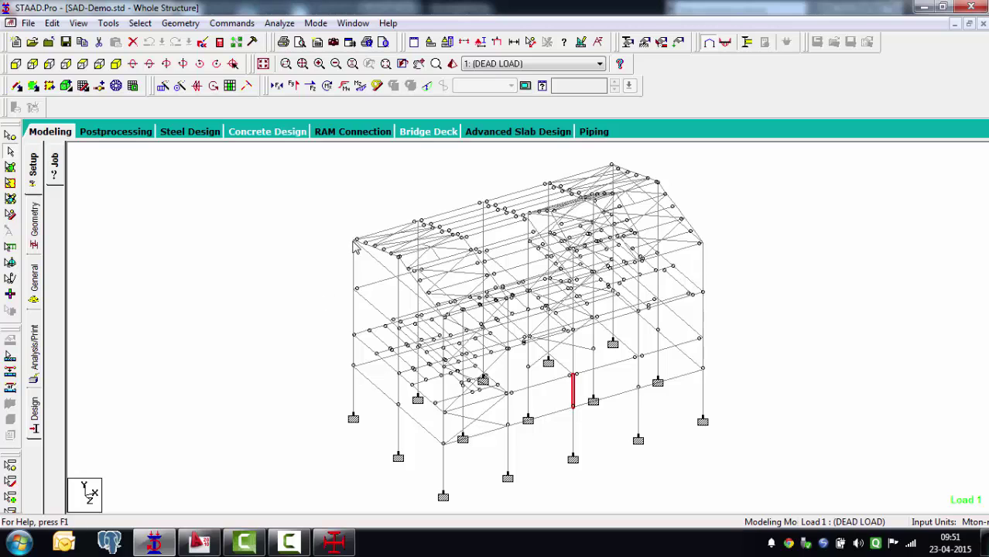
click(334, 543)
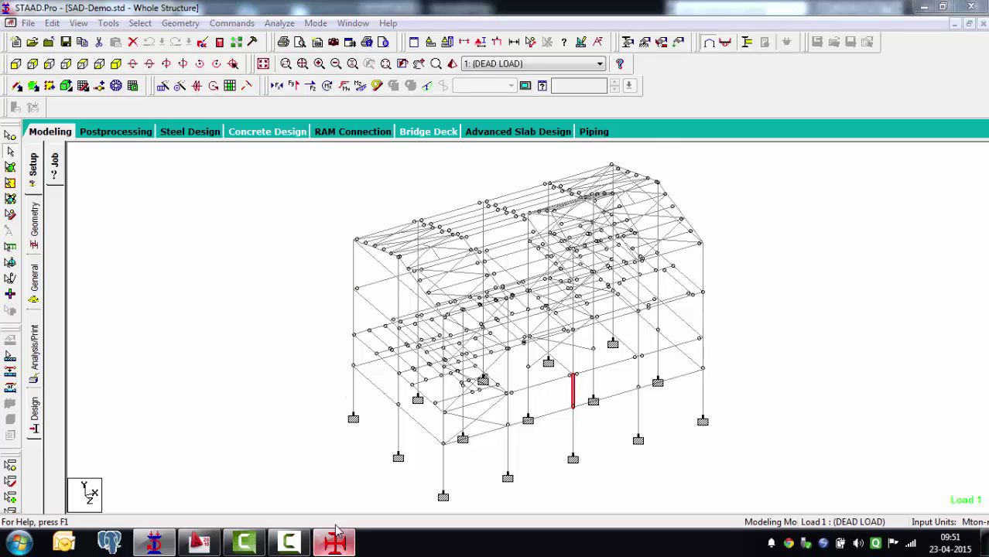
click(200, 543)
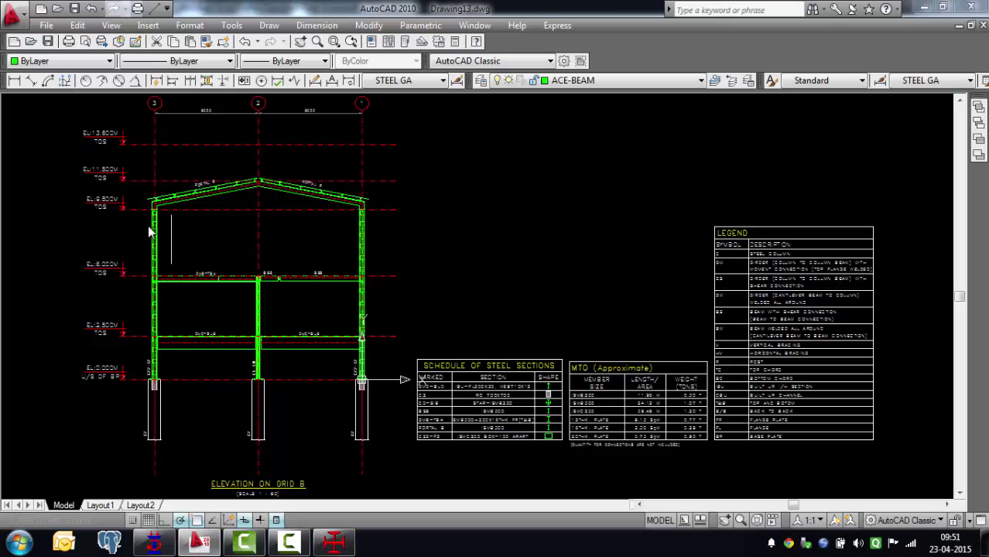
scroll(130, 203, up, 5)
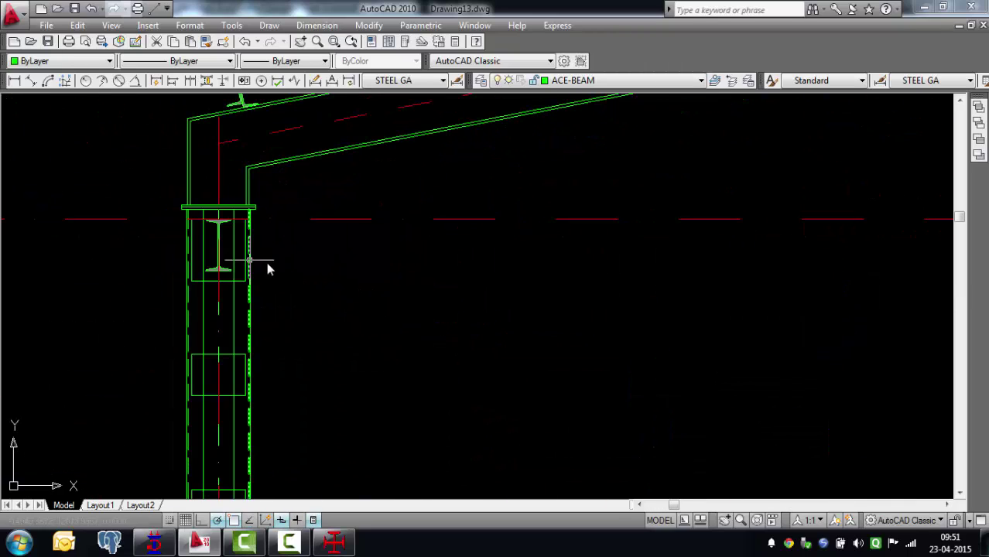
scroll(227, 234, up, 3)
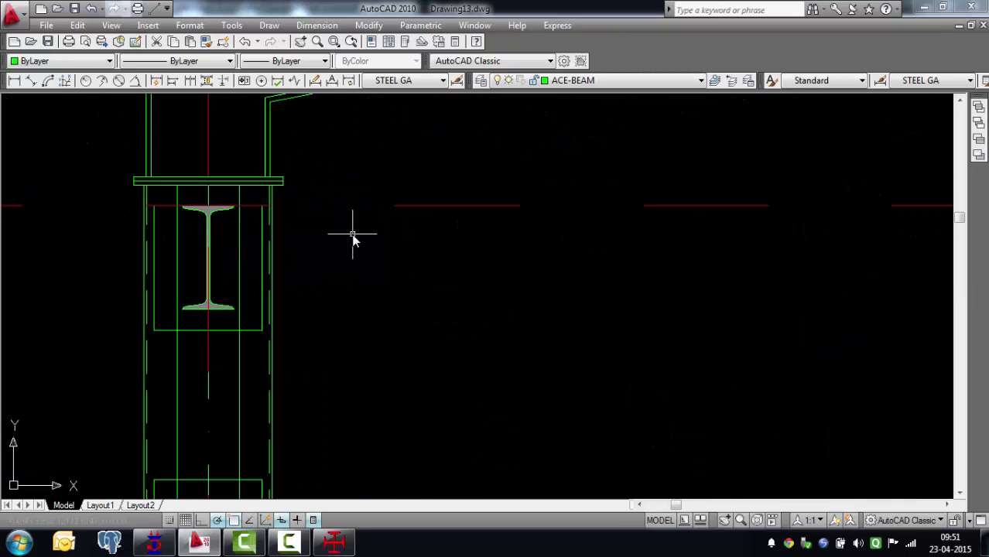
scroll(175, 313, down, 2)
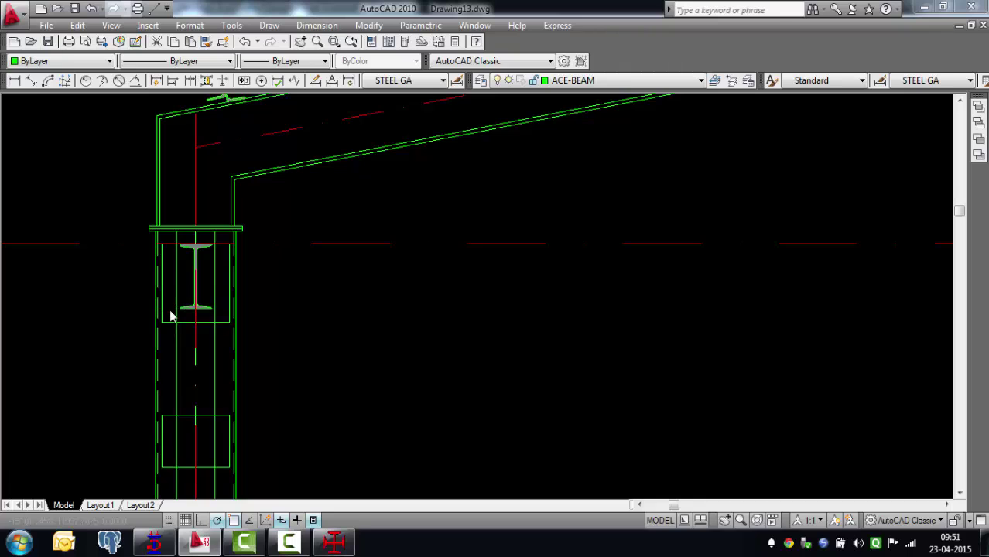
scroll(139, 263, down, 1)
scroll(205, 276, down, 1)
scroll(203, 280, down, 2)
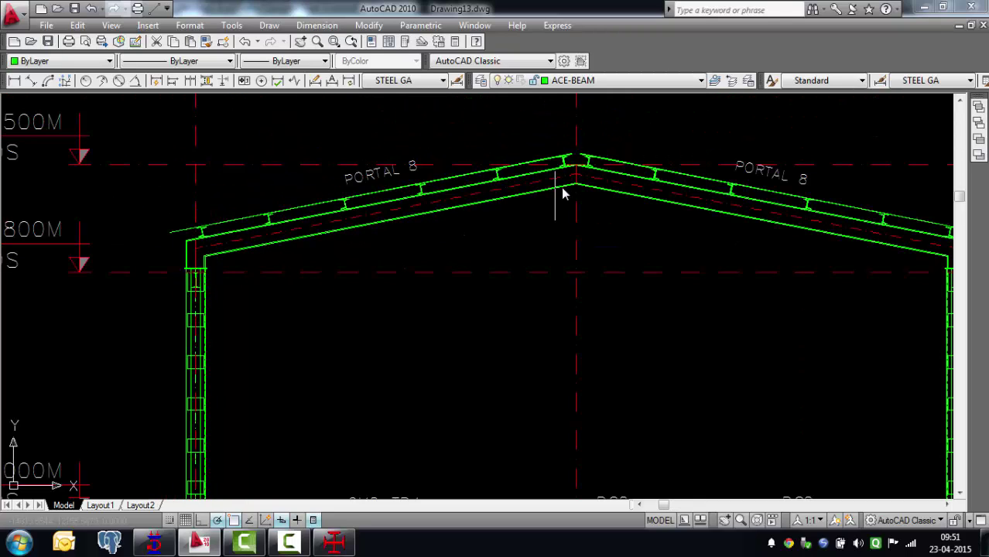
scroll(194, 246, up, 4)
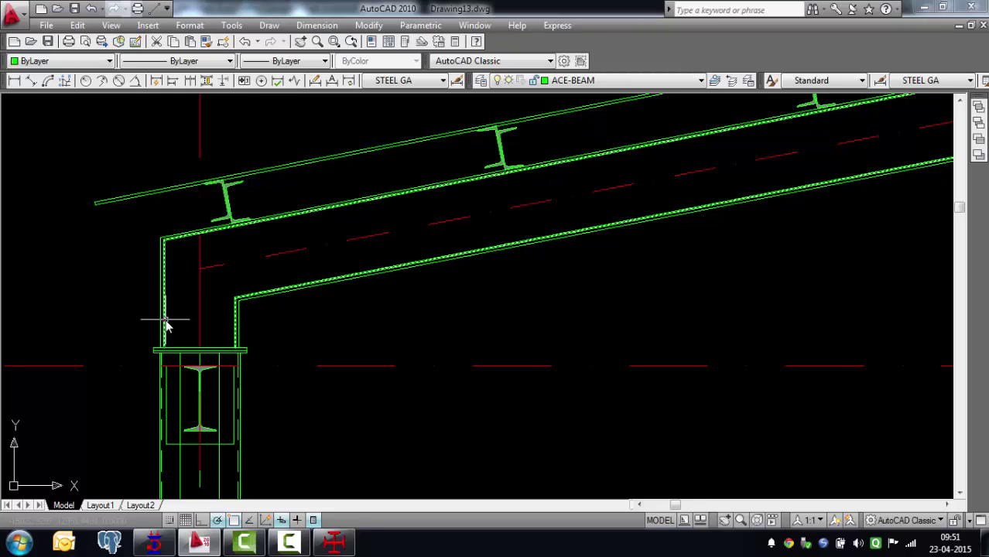
scroll(166, 318, down, 3)
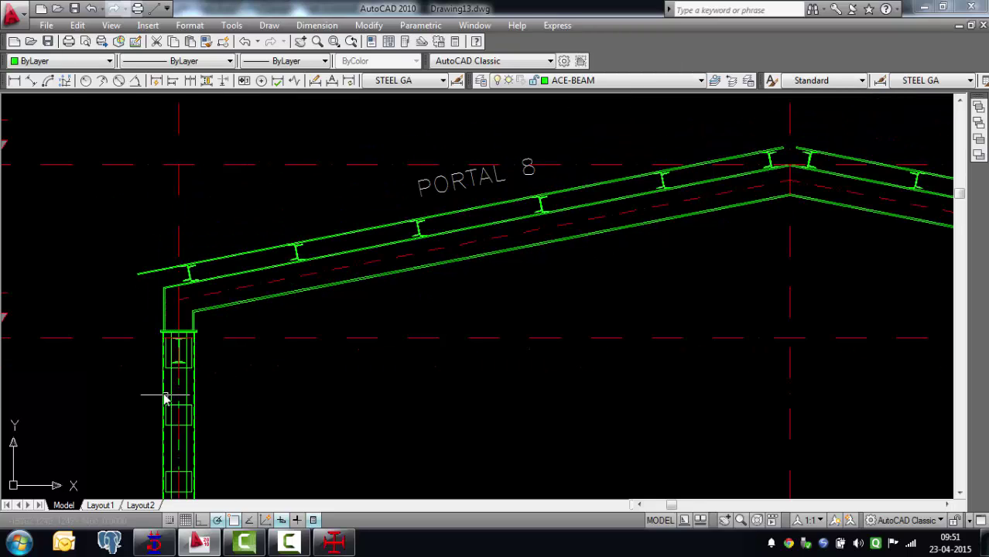
scroll(165, 391, up, 4)
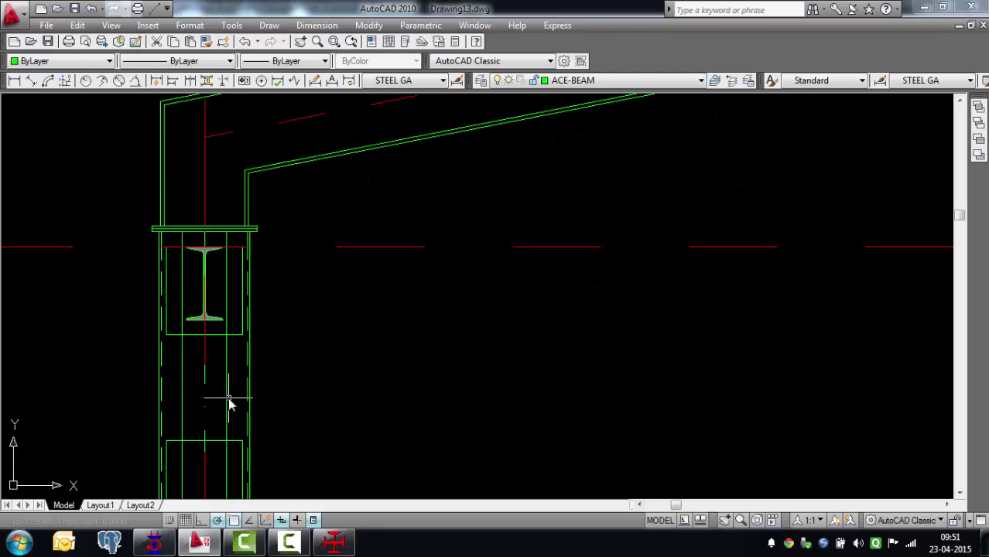
scroll(195, 233, down, 2)
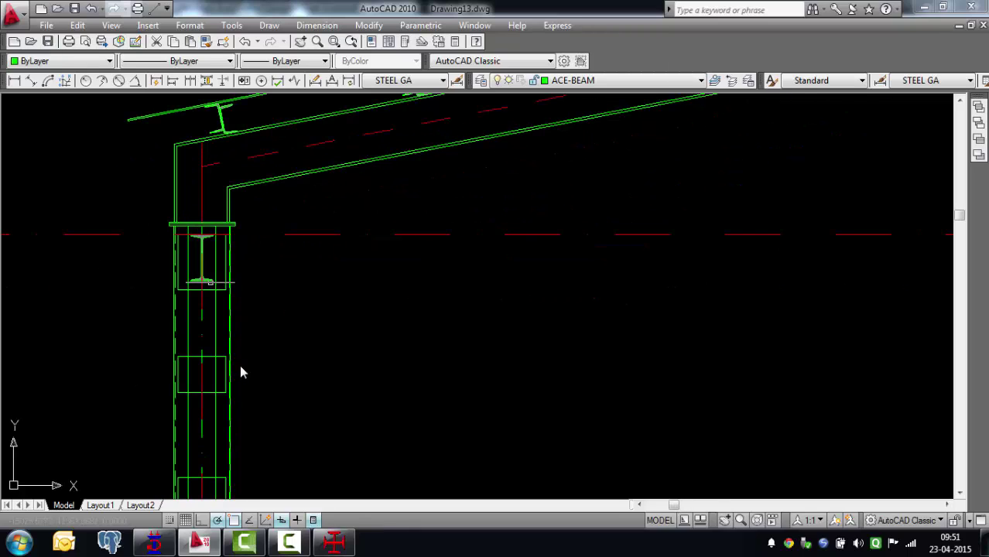
scroll(201, 410, up, 4)
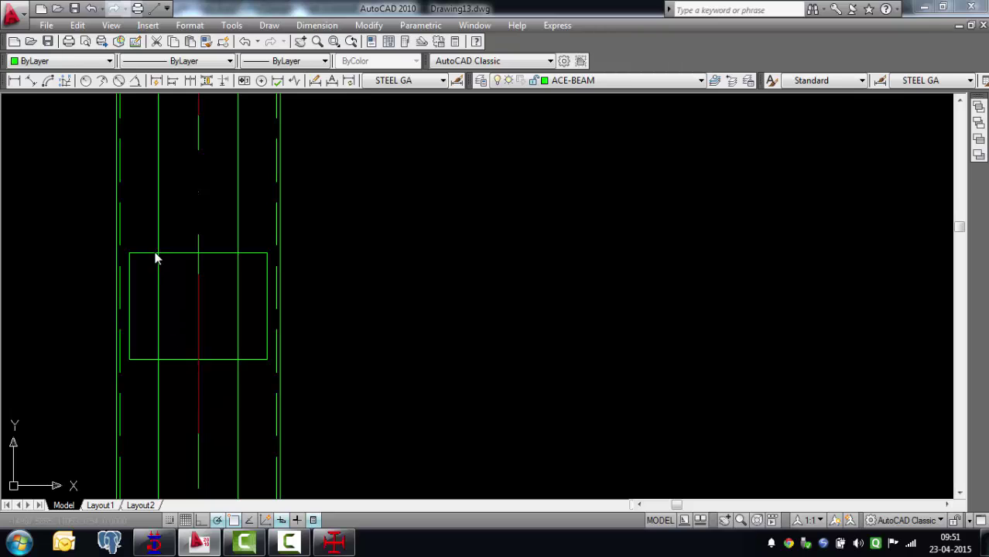
scroll(179, 236, down, 4)
scroll(179, 236, down, 2)
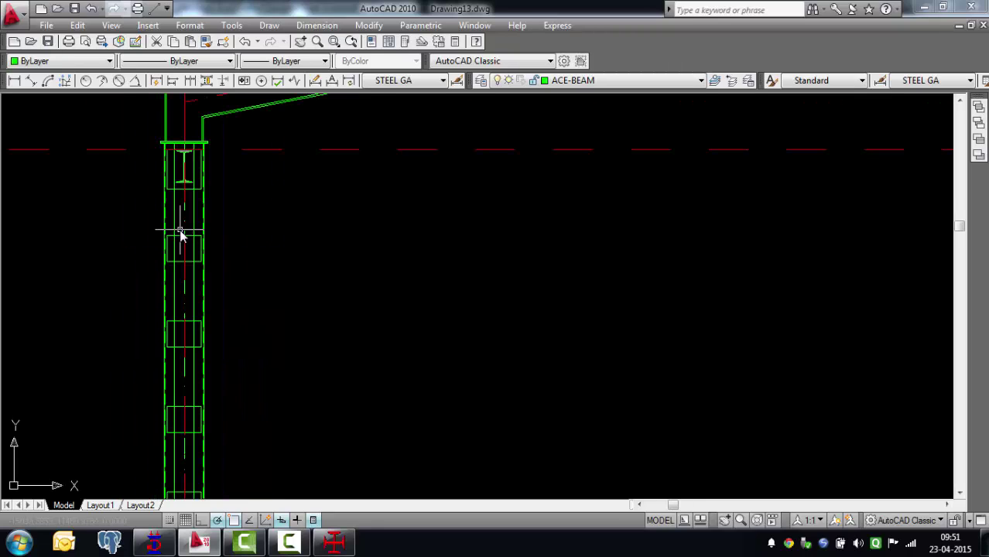
scroll(198, 216, down, 4)
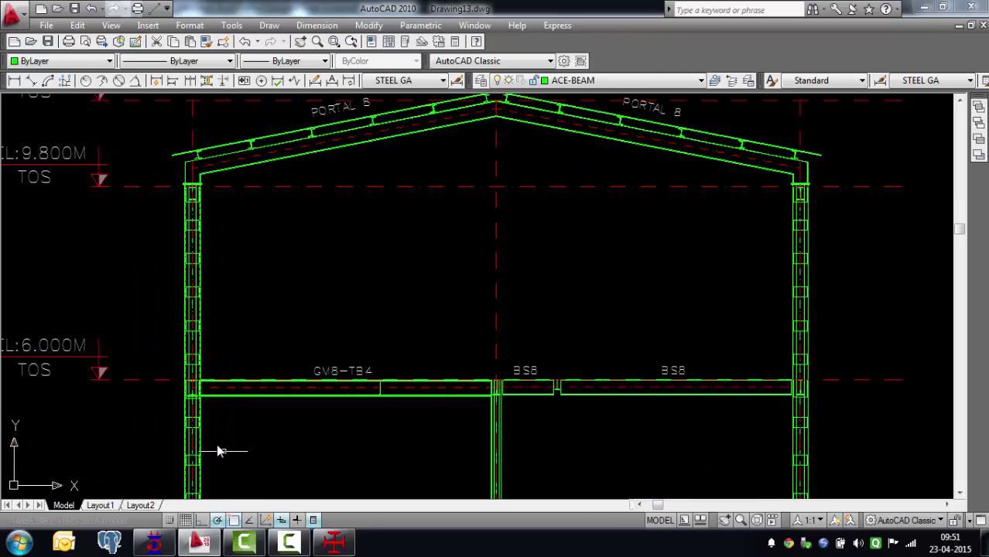
scroll(190, 416, up, 8)
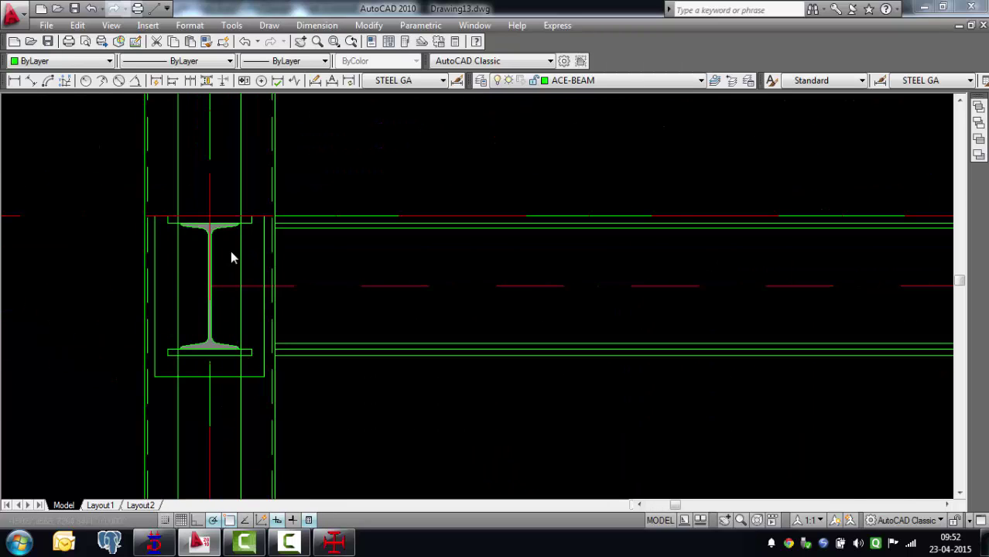
scroll(231, 251, down, 8)
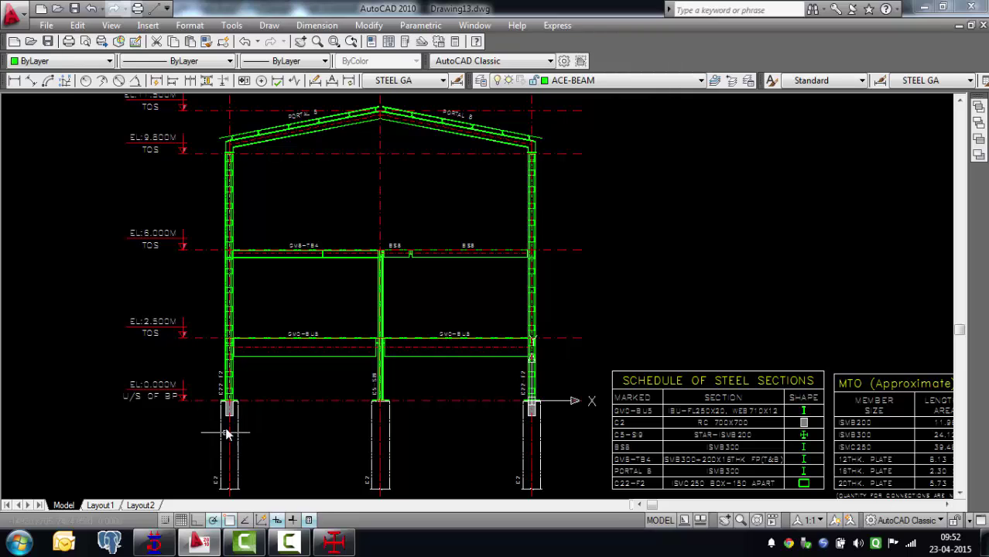
Zoom over the column bases and EL level labels, then bring the STAAD.Pro SAD-Demo.std model forward
scroll(222, 411, up, 6)
scroll(222, 411, up, 3)
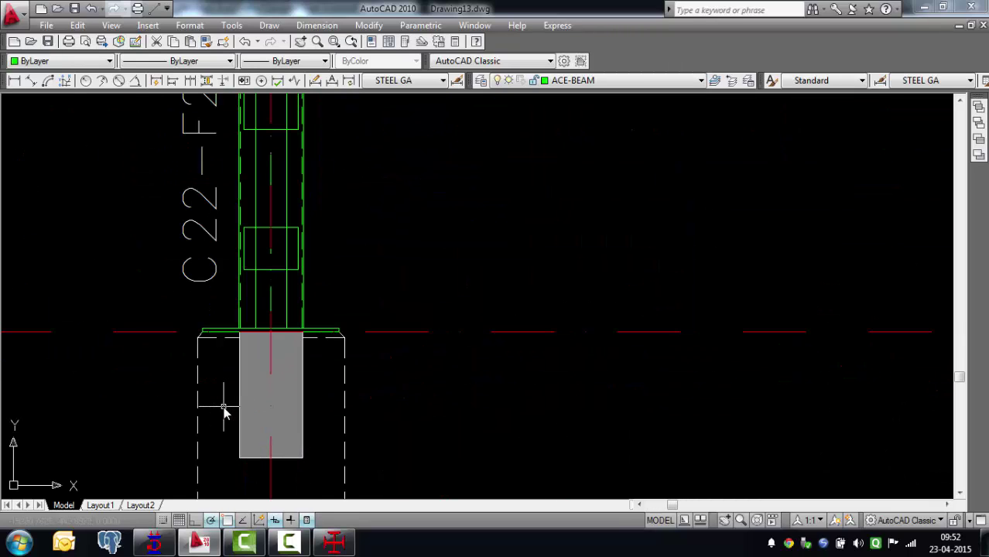
scroll(258, 360, up, 3)
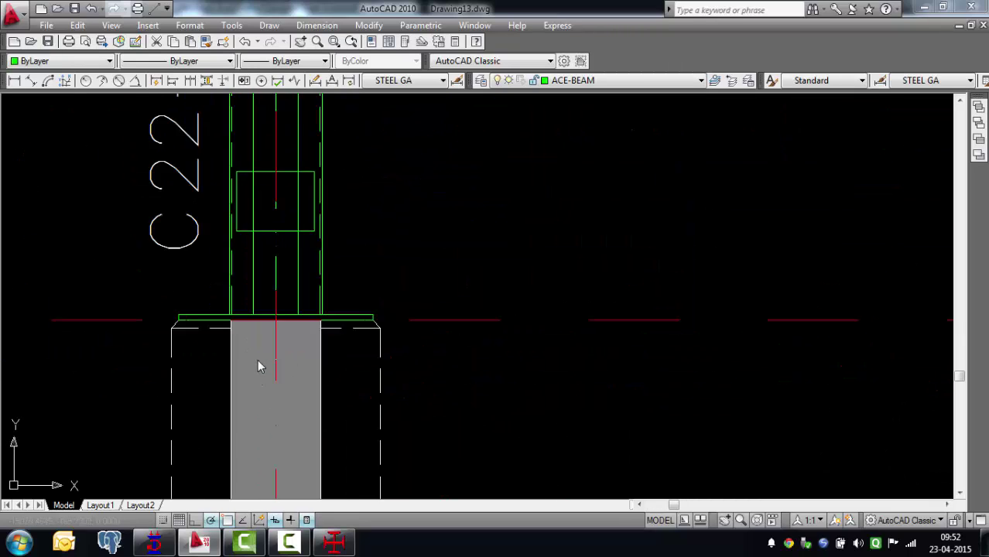
scroll(585, 340, down, 5)
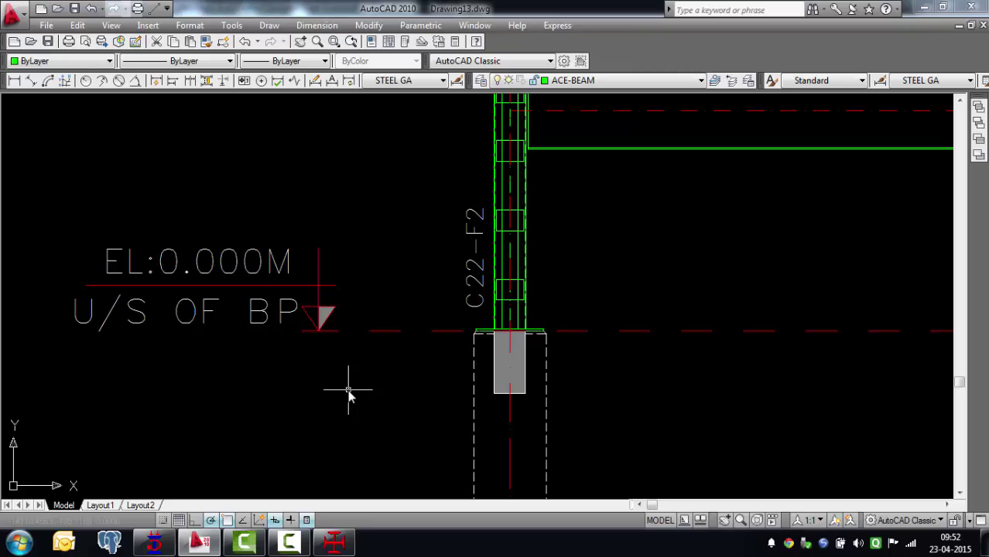
scroll(124, 415, down, 2)
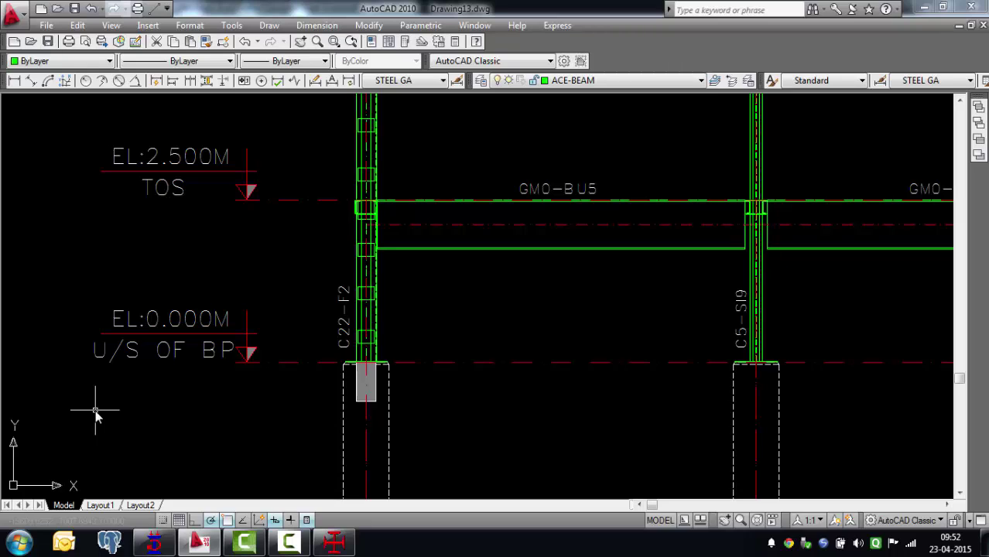
scroll(122, 430, down, 2)
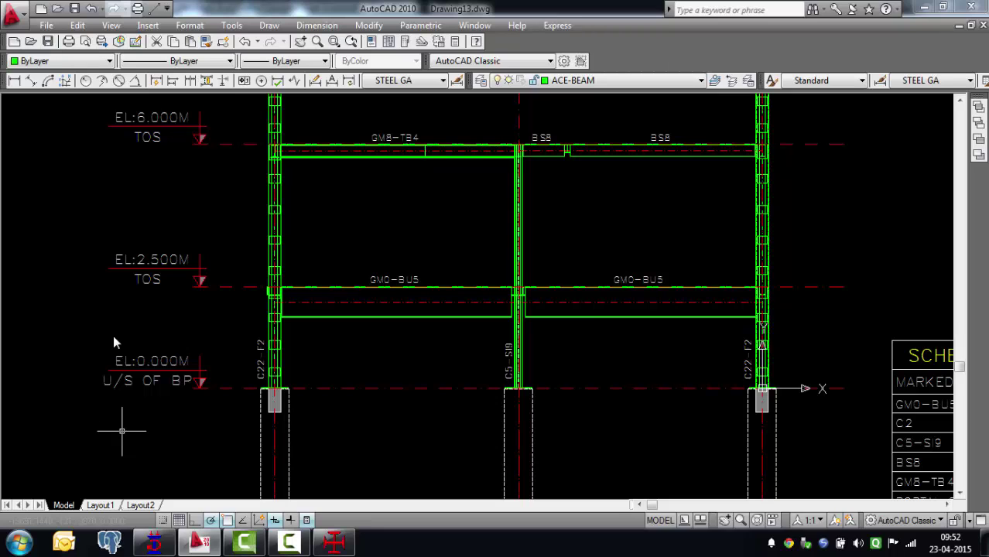
scroll(138, 287, up, 2)
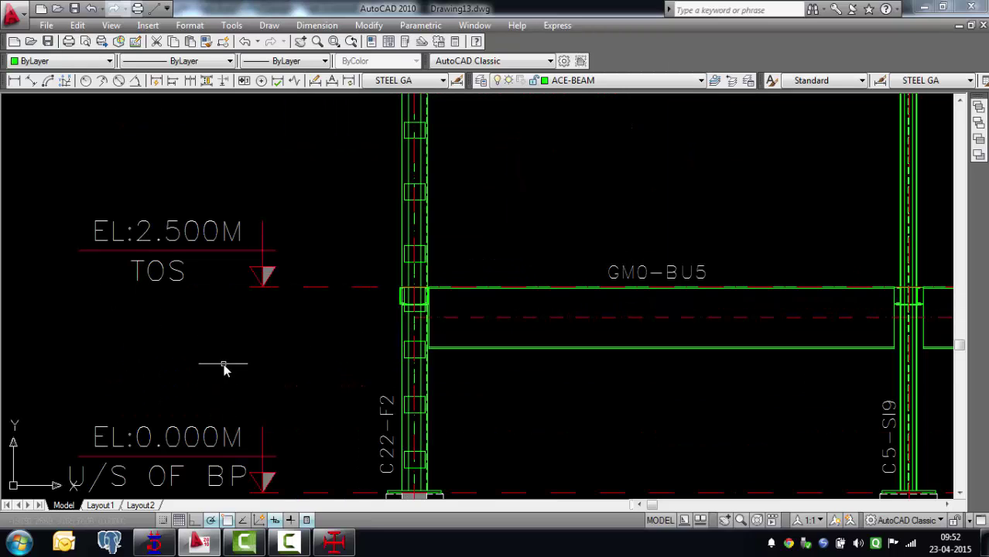
scroll(190, 349, down, 2)
scroll(286, 107, up, 2)
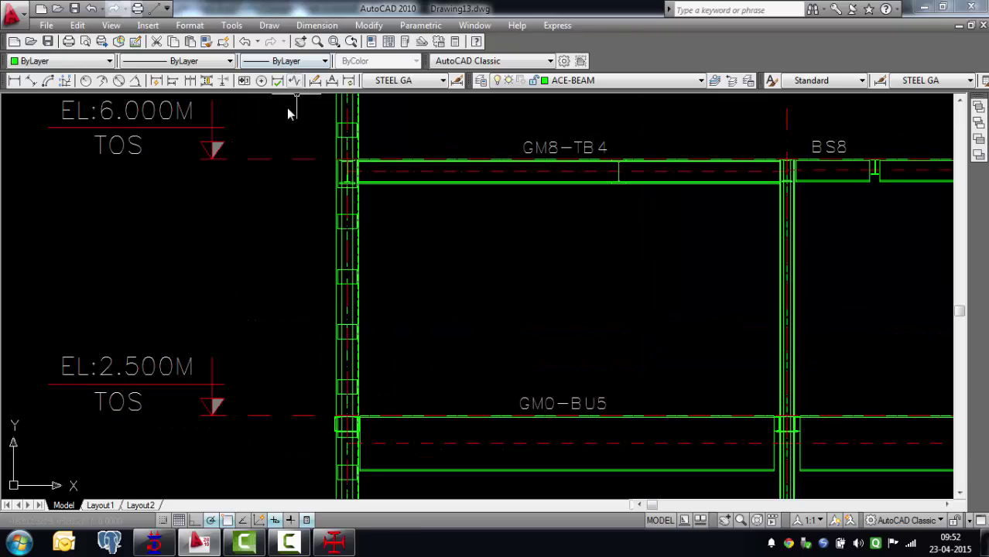
click(154, 542)
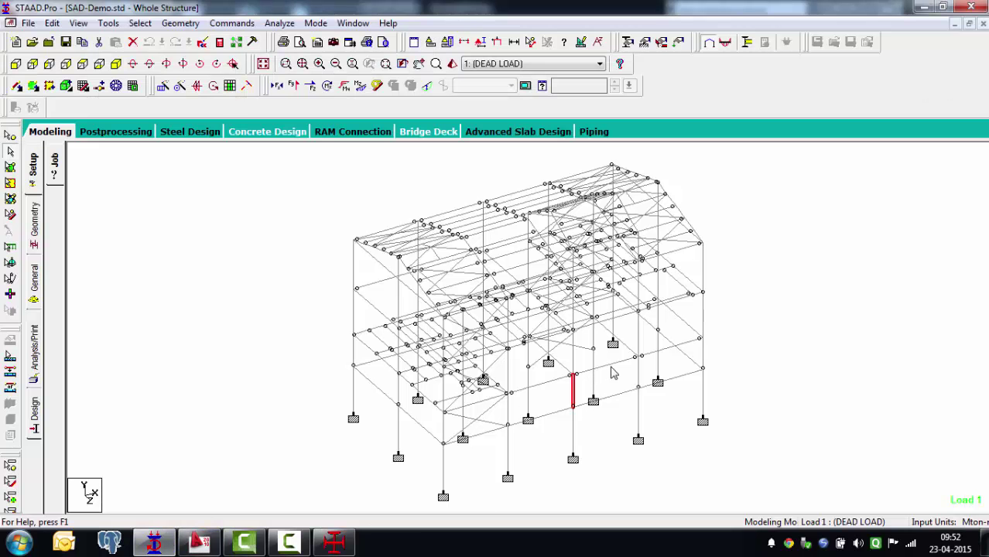
Review beam 506's properties, Zoom Extents the AutoCAD elevation, and return to Steel AutoDrafter
double_click(682, 298)
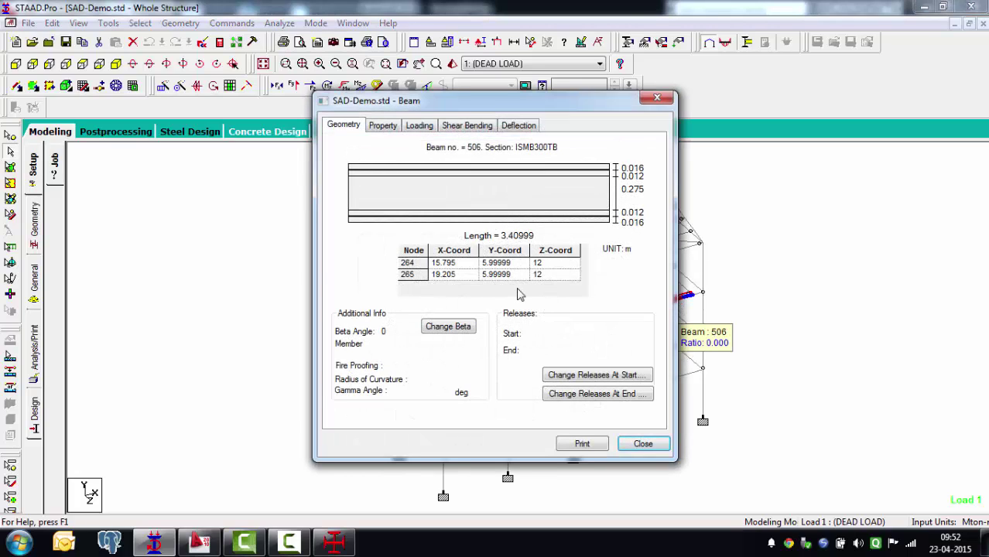
click(657, 97)
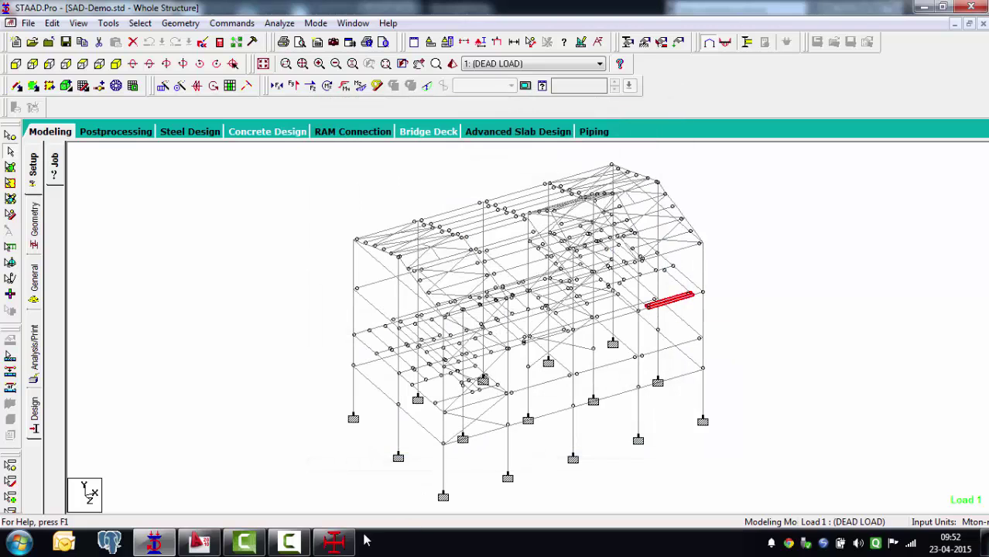
click(199, 541)
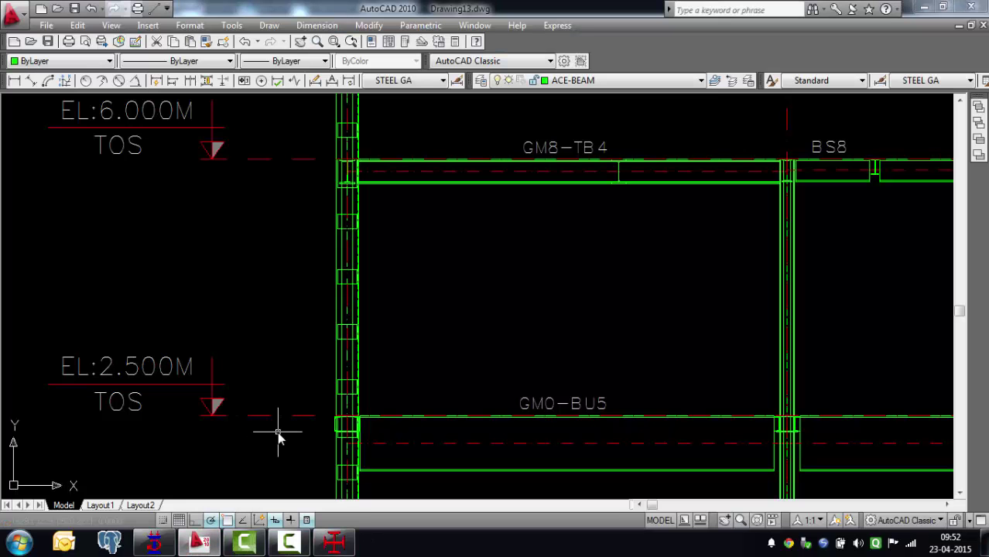
text(z)
key(Return)
text(e)
key(Return)
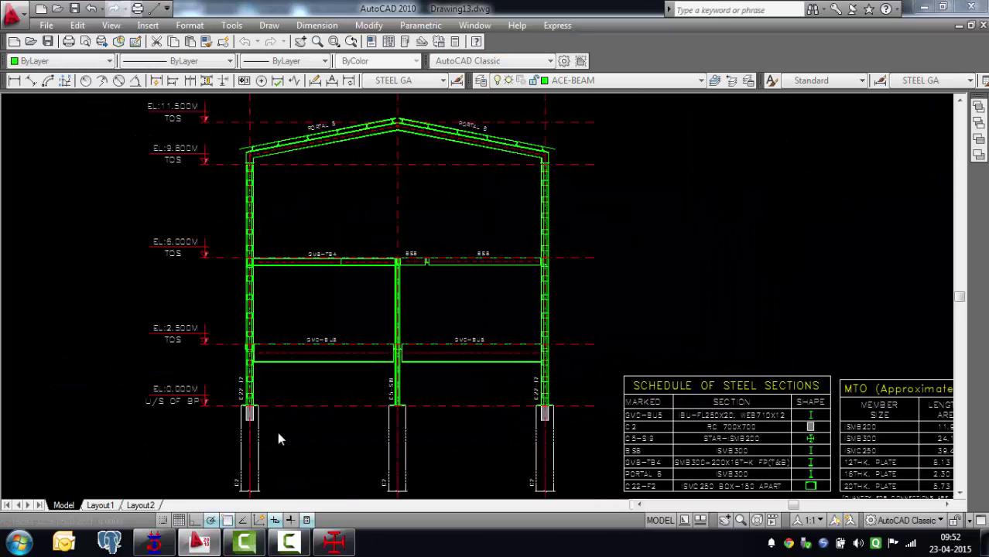
click(334, 542)
Dismiss the message, pick section direction Z at position 0, and draw it
click(570, 322)
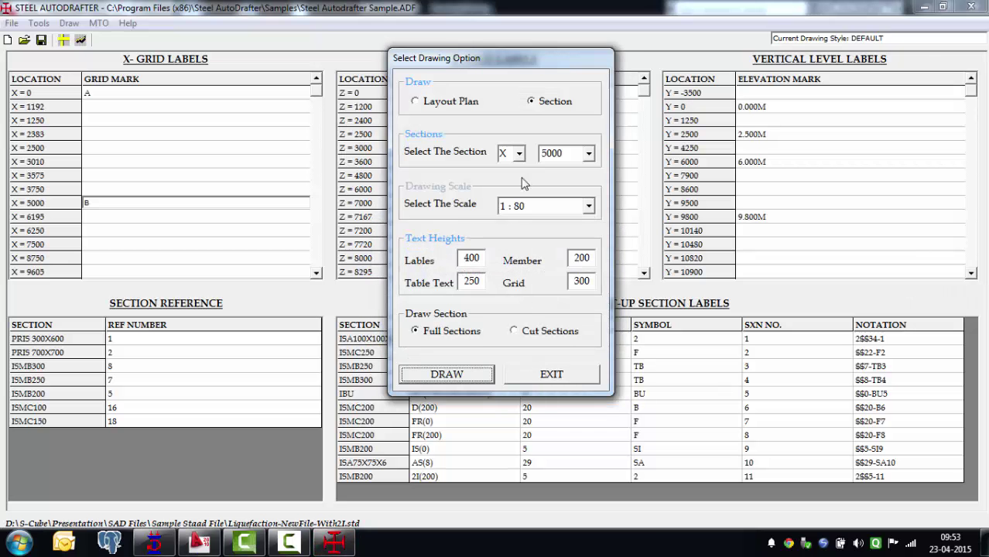
click(519, 157)
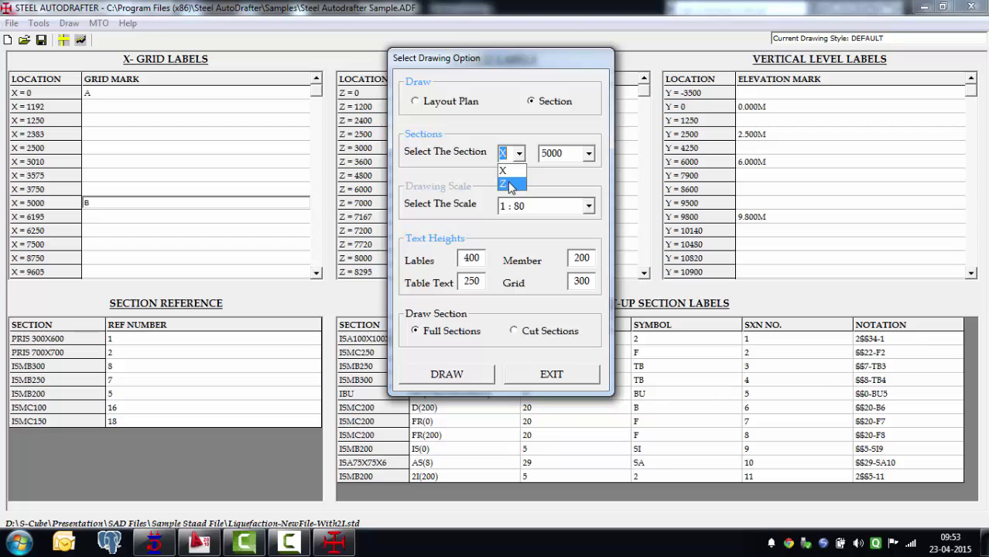
click(510, 187)
click(589, 157)
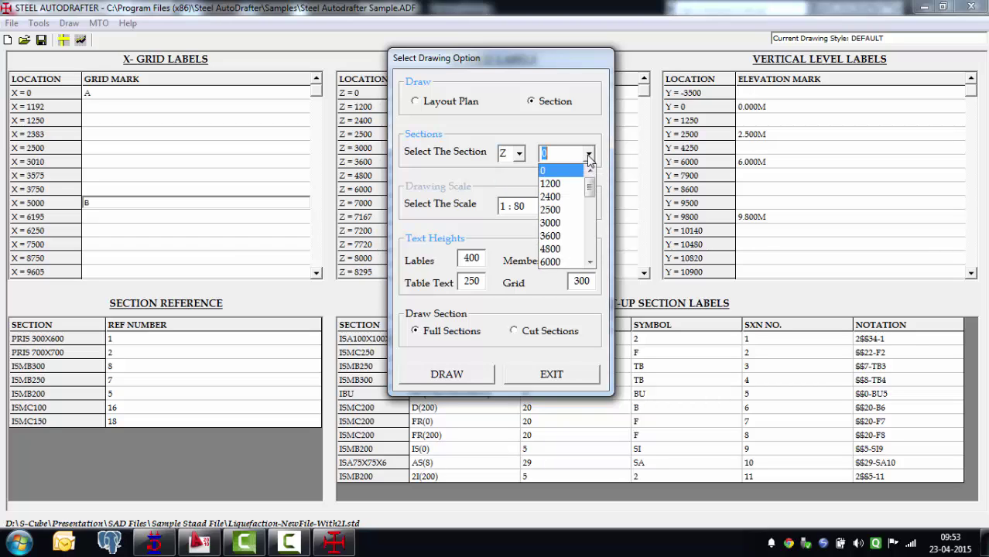
click(586, 154)
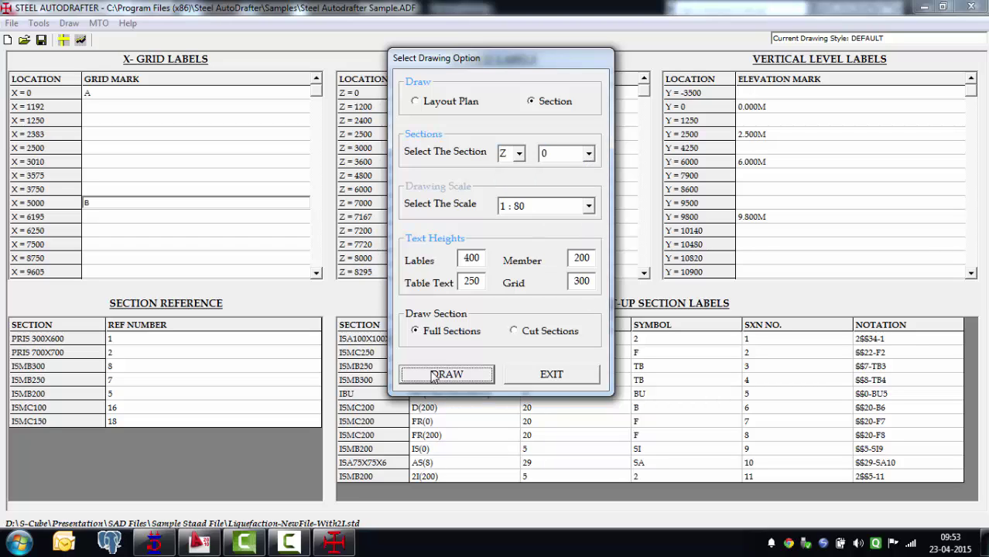
click(154, 544)
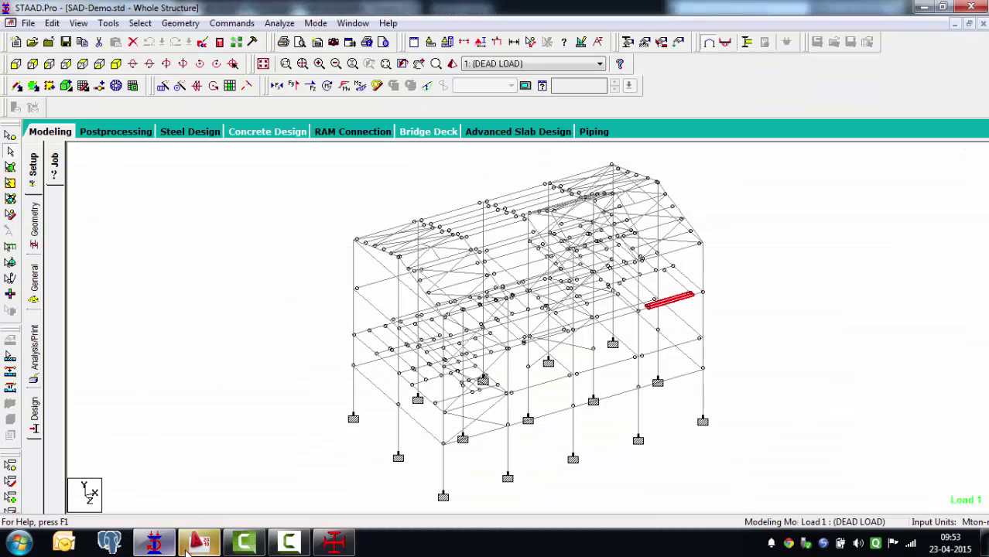
Switch to AutoCAD and Zoom Extents on the generated Grid 1 elevation in Drawing14
key(alt+Tab)
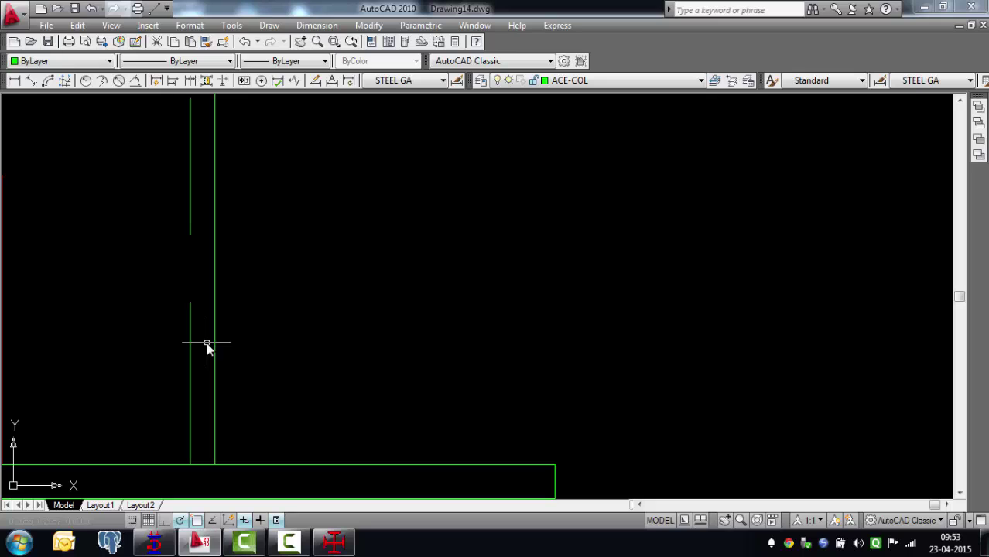
text(z)
key(Return)
text(e)
key(Return)
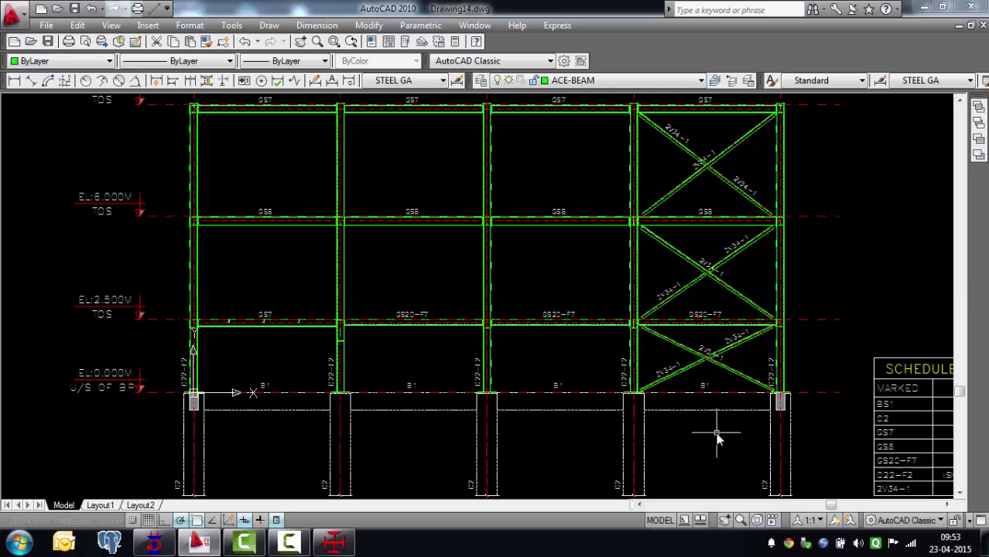
Zoom in on the bracing and the column-beam joints labelled GS20-F7
scroll(697, 441, down, 2)
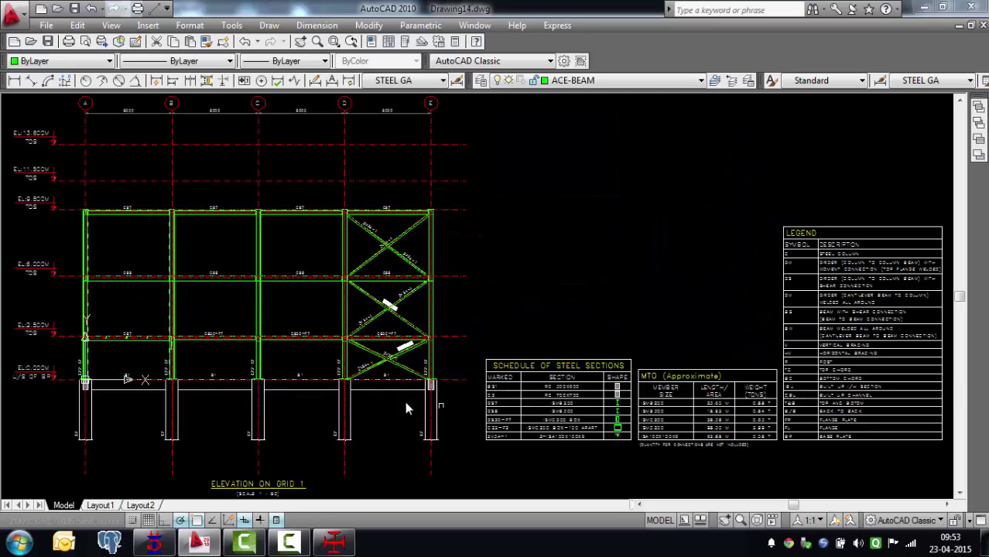
scroll(386, 393, up, 3)
scroll(387, 353, up, 4)
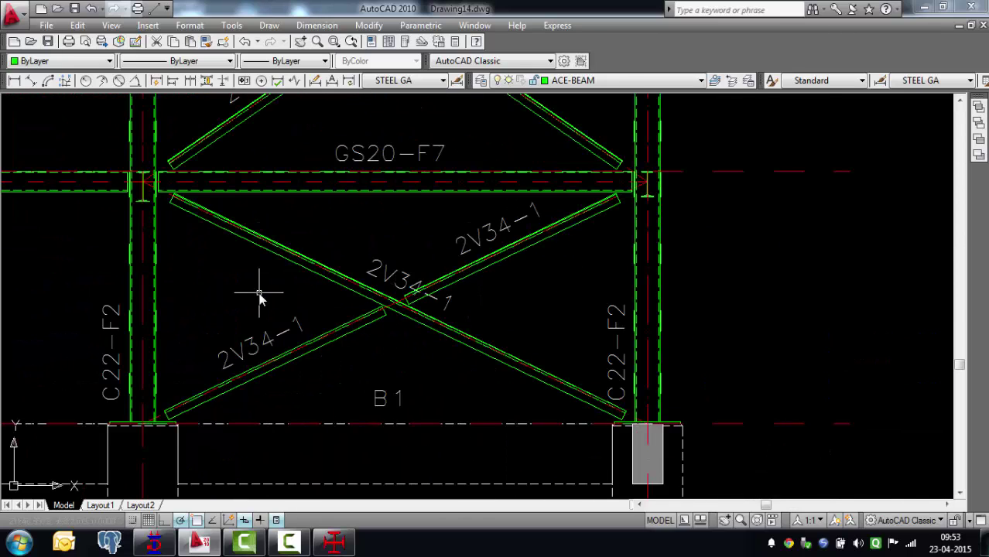
scroll(263, 287, up, 2)
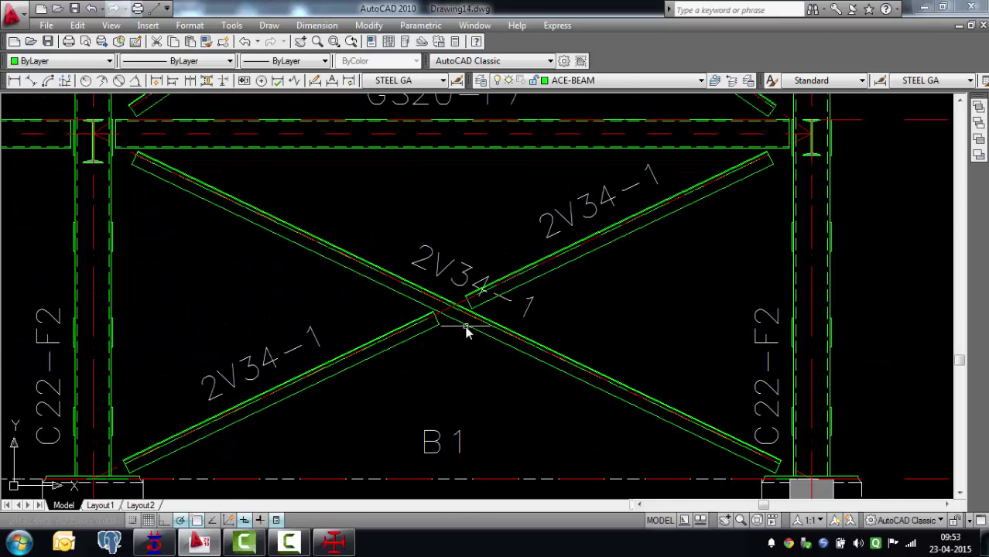
scroll(143, 178, up, 4)
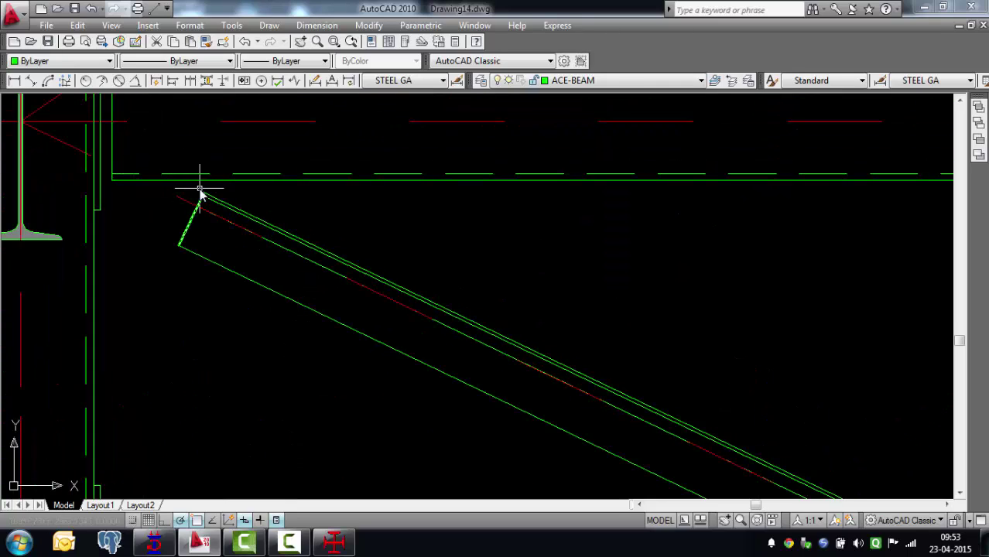
scroll(192, 201, down, 2)
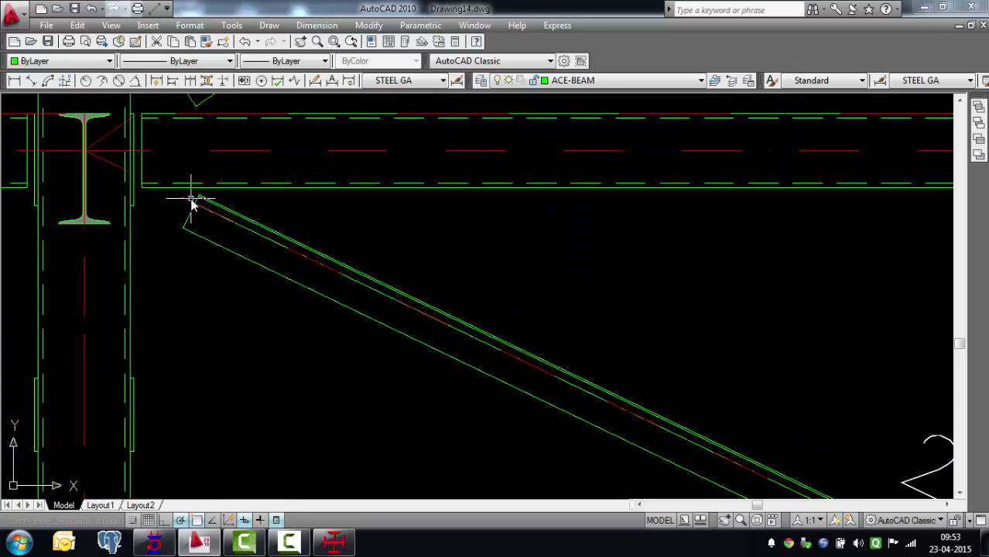
scroll(242, 315, down, 2)
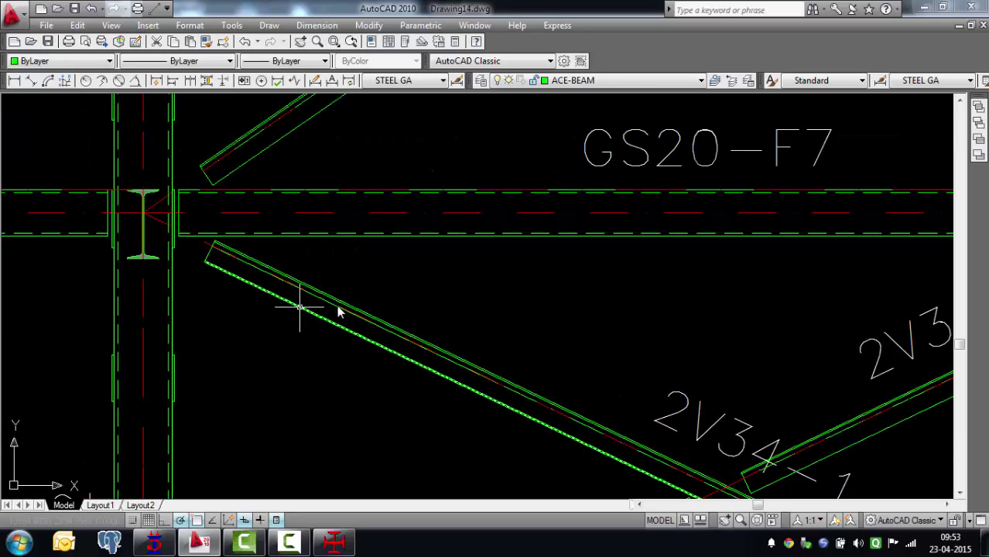
scroll(244, 267, down, 2)
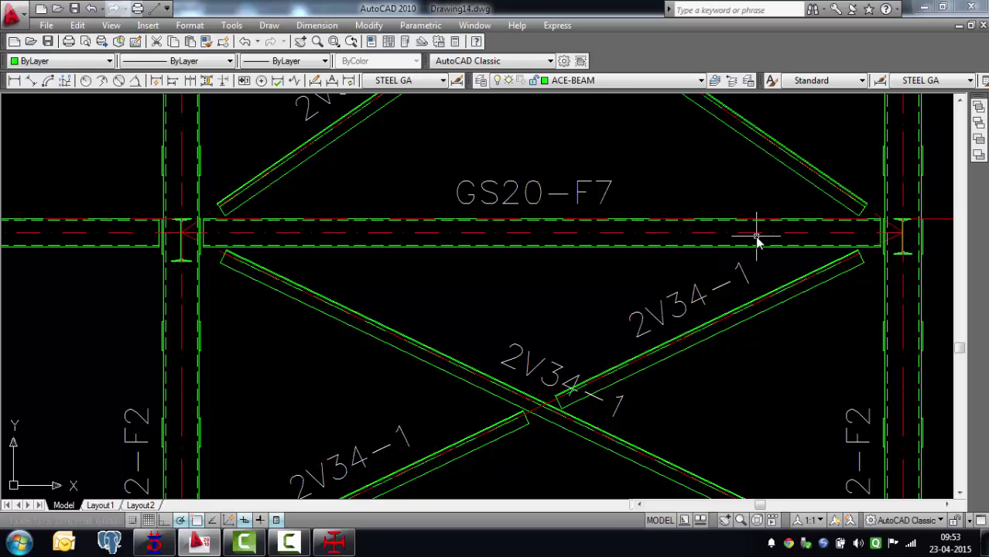
scroll(757, 238, down, 2)
scroll(758, 238, down, 2)
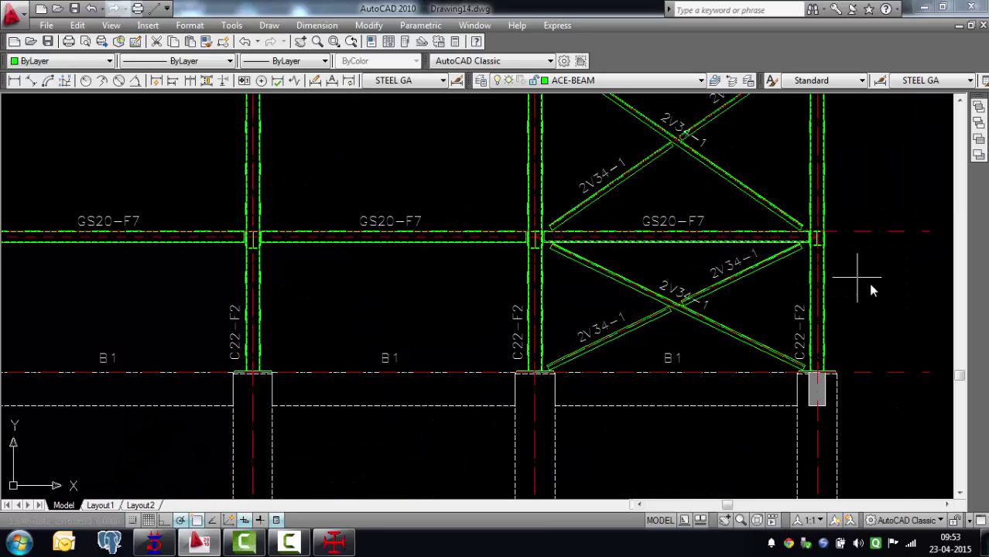
scroll(851, 282, down, 2)
scroll(320, 280, up, 5)
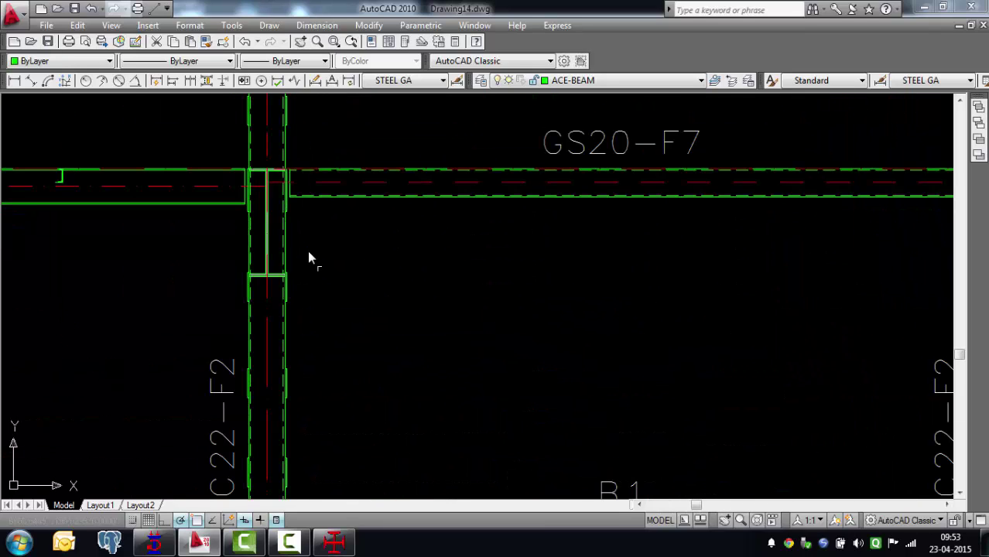
scroll(208, 168, up, 3)
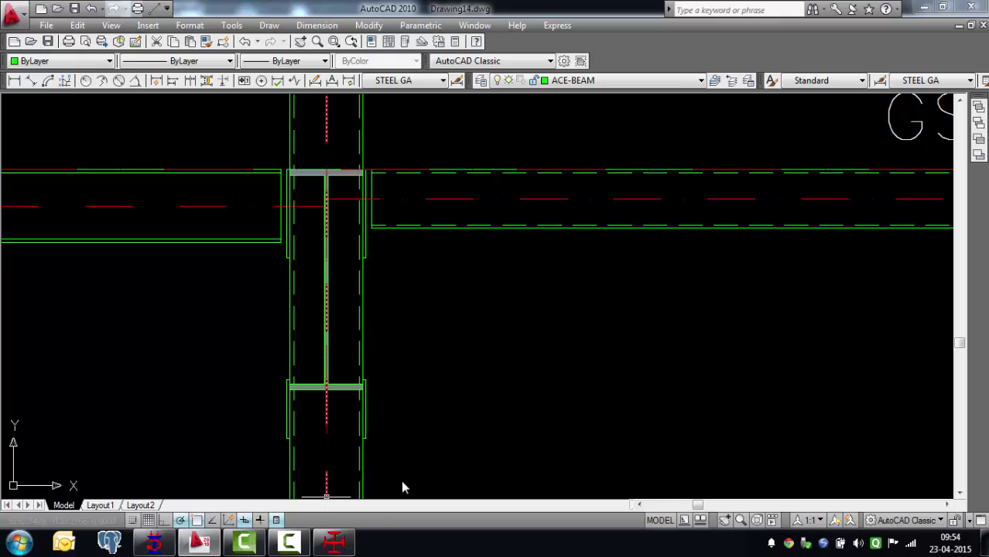
scroll(430, 417, down, 8)
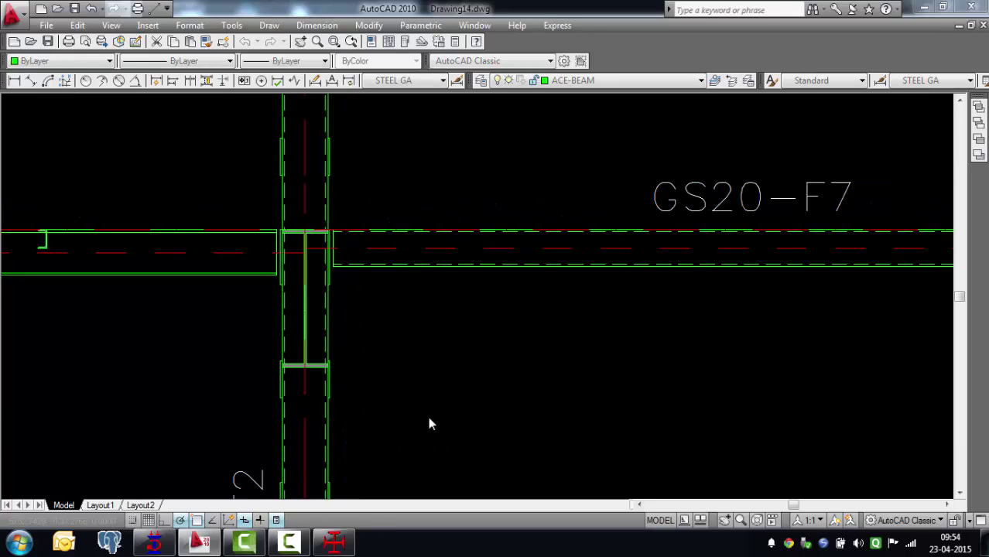
Acknowledge the section-drawn message and exit the drawing options
click(334, 541)
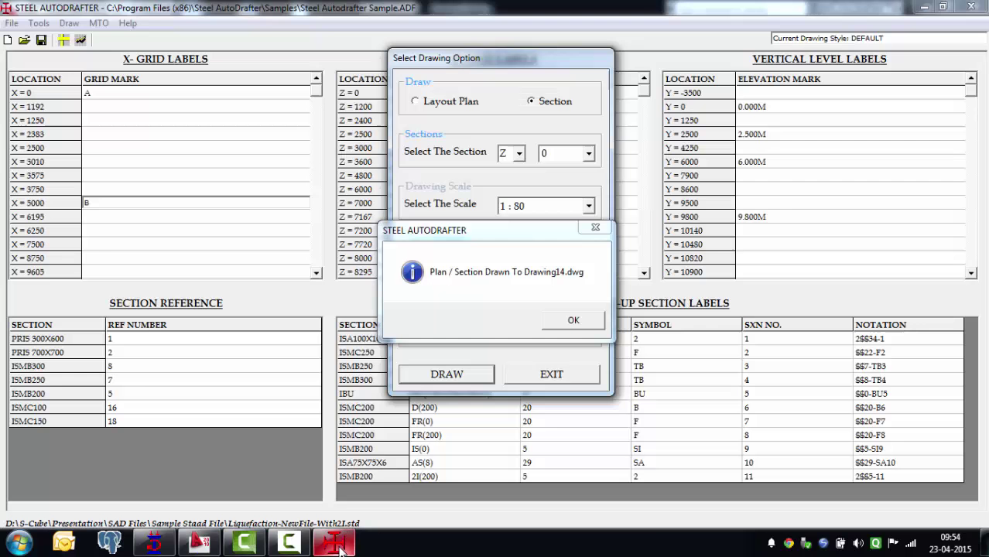
click(576, 321)
click(570, 373)
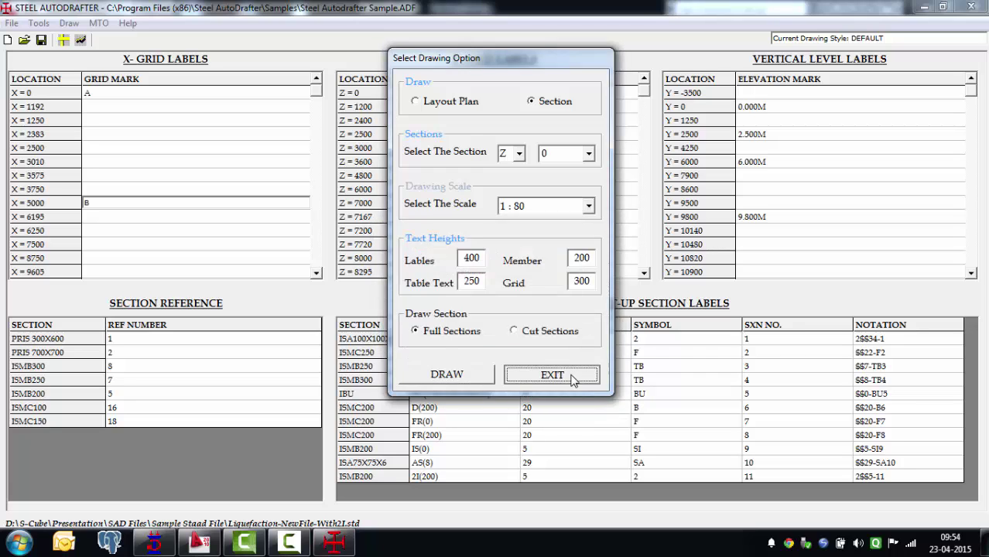
Open Truss.ADF from the Samples folder without saving the current sample
click(24, 42)
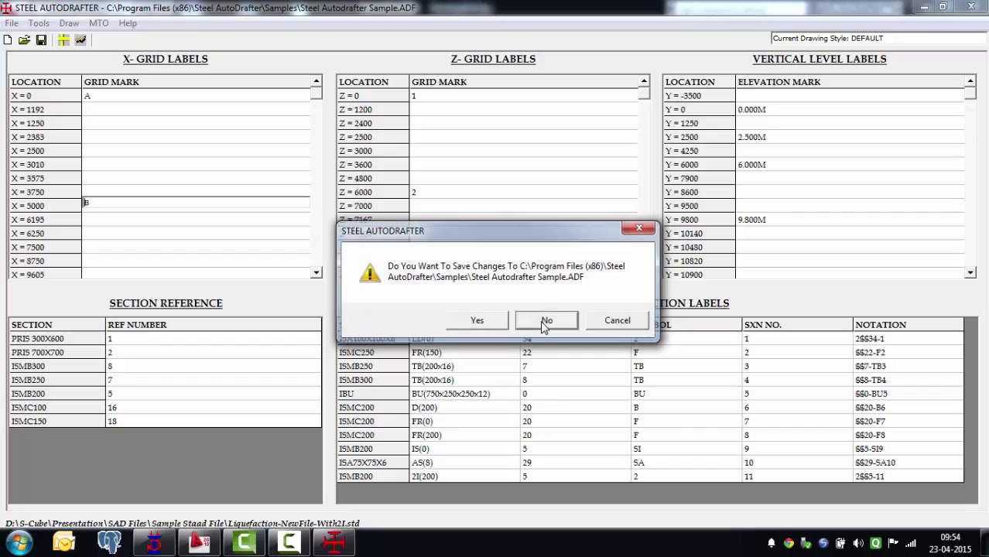
click(544, 320)
click(249, 124)
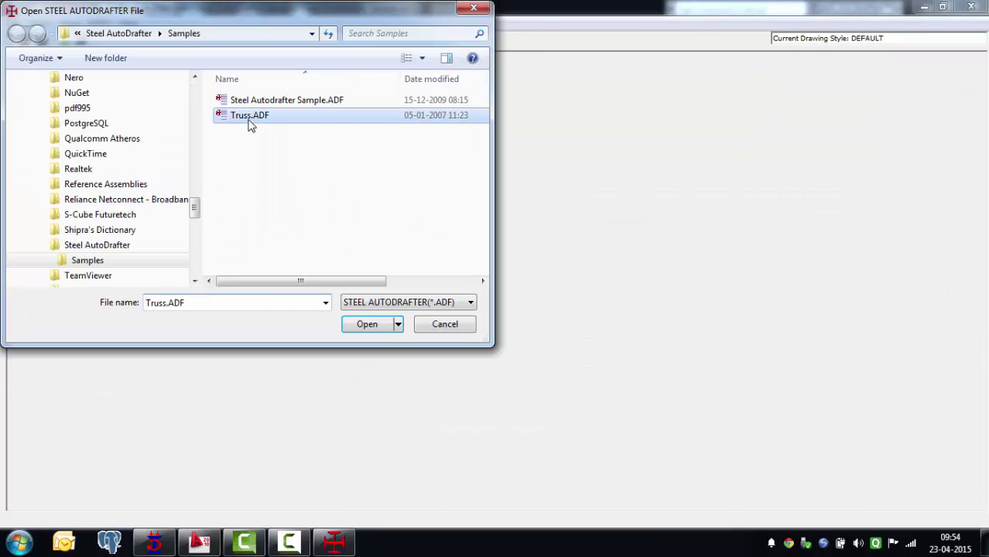
double_click(249, 122)
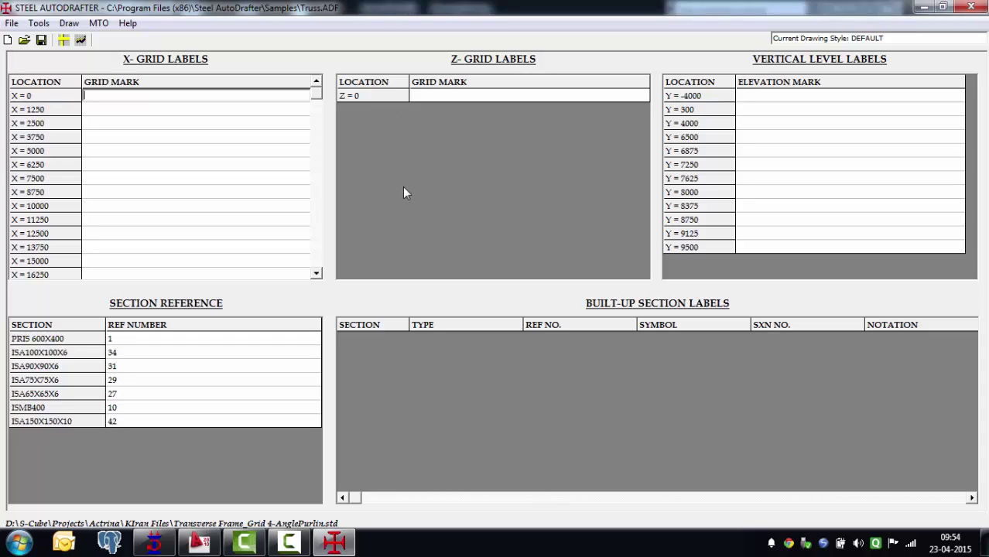
Use Generate Plan & Sections to draw the truss section Z at 0 at scale 1:50
click(69, 23)
click(108, 39)
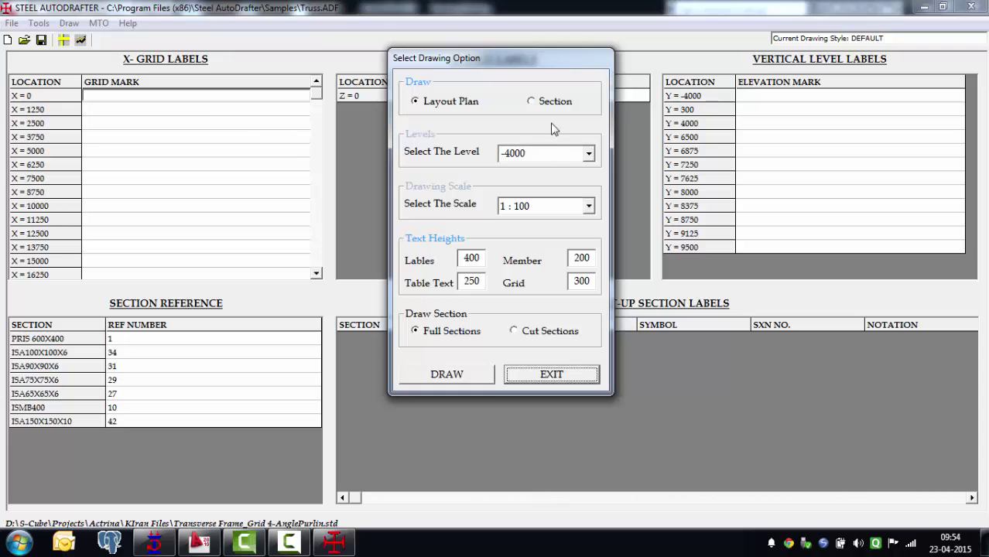
click(543, 102)
click(519, 153)
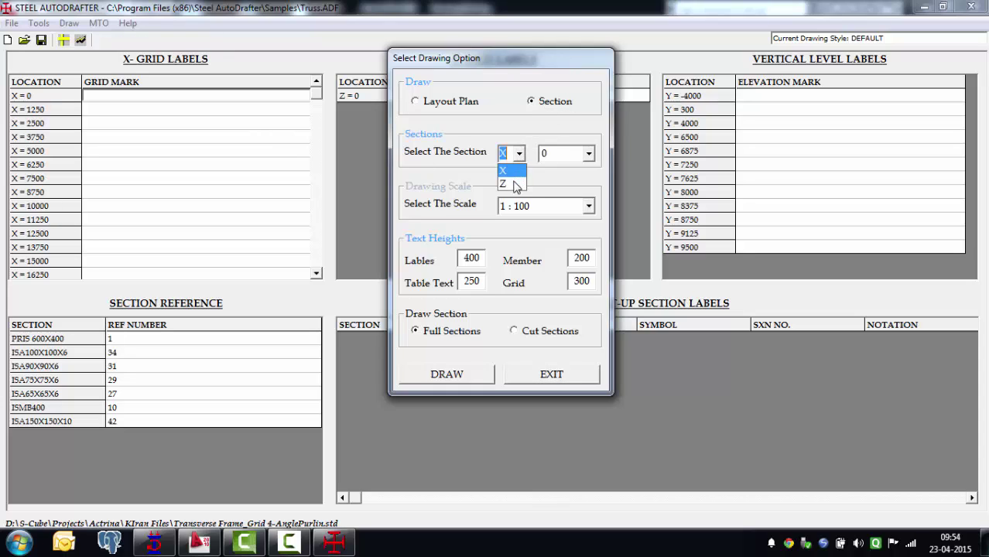
click(516, 184)
click(589, 154)
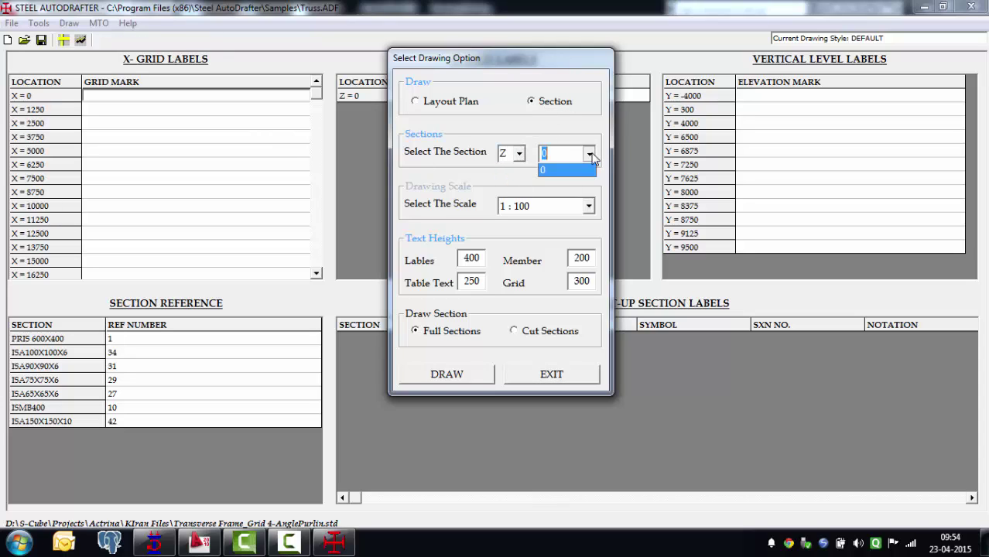
click(590, 167)
click(586, 209)
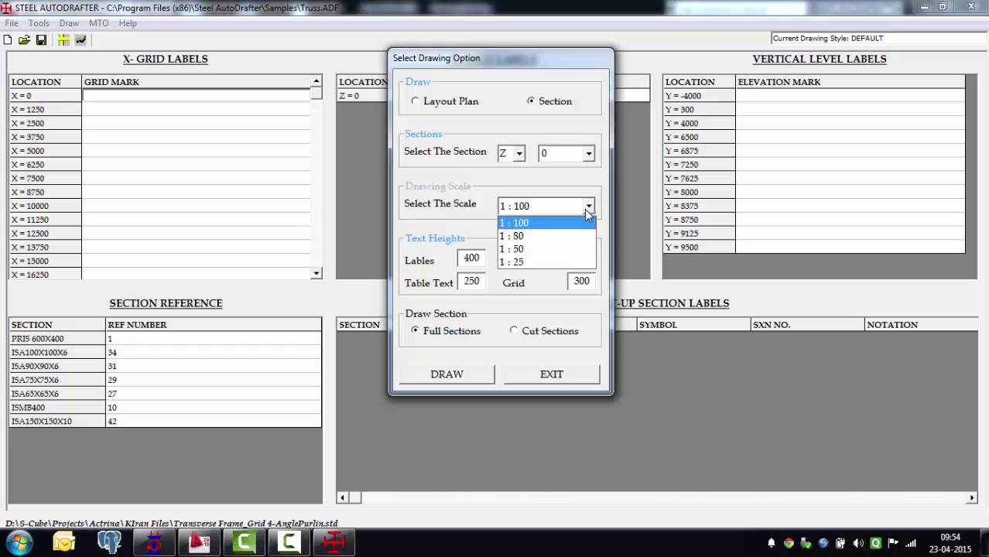
click(558, 249)
click(456, 374)
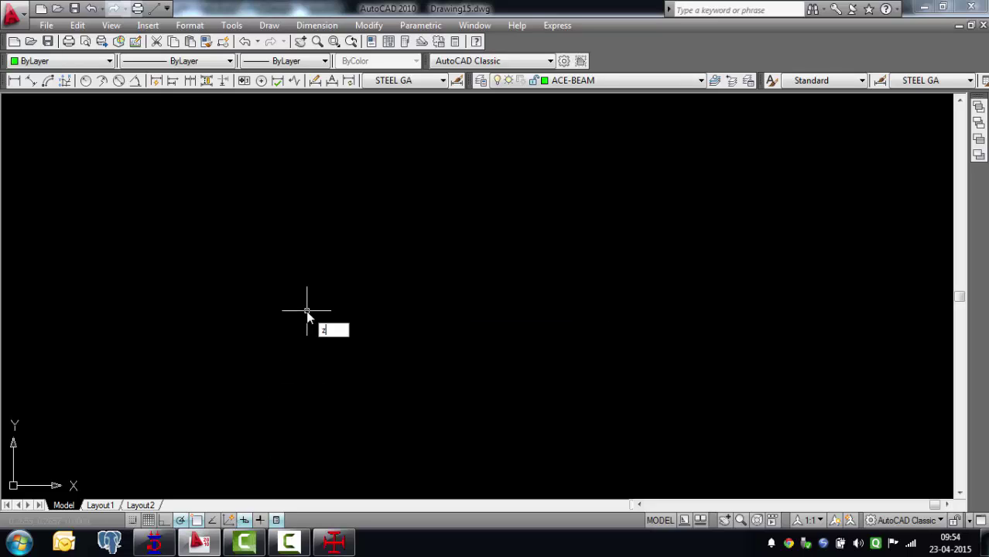
Zoom in on the truss elevation's member marks and dimensions
scroll(269, 349, down, 2)
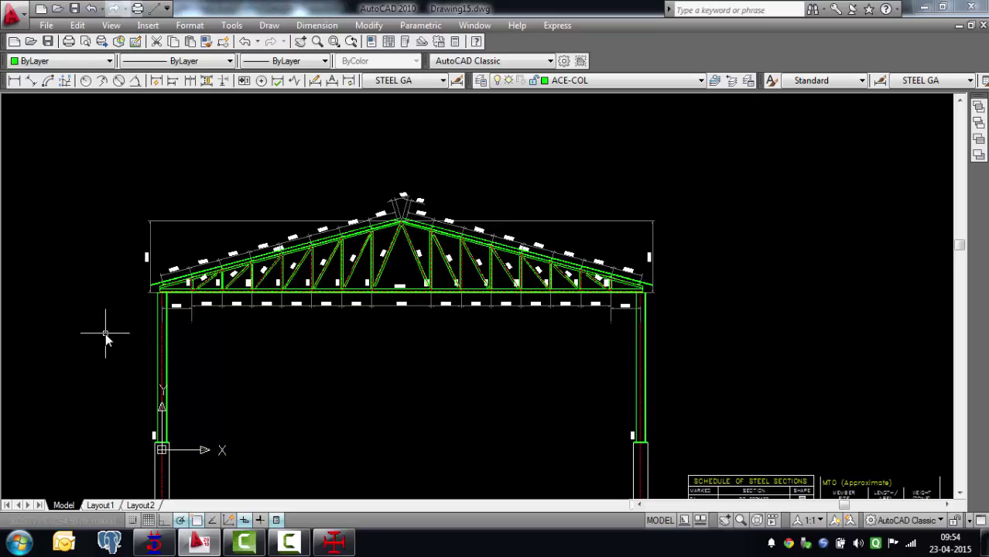
scroll(76, 267, down, 3)
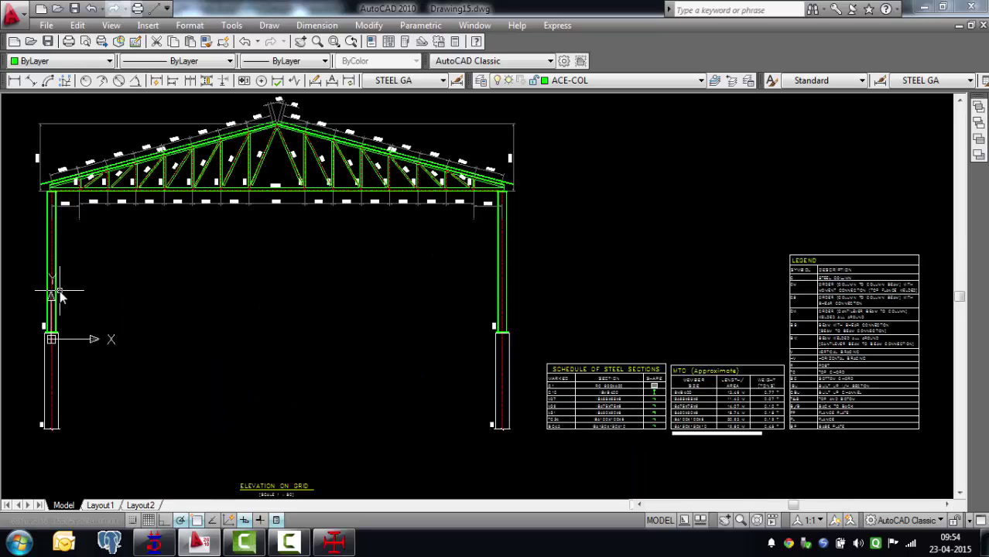
scroll(10, 166, up, 4)
scroll(183, 277, up, 1)
scroll(183, 277, up, 5)
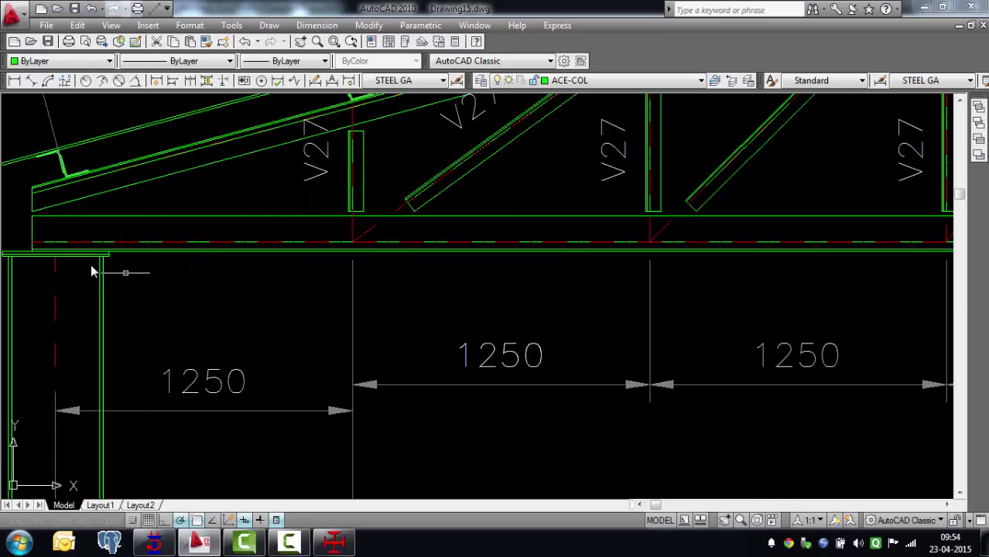
scroll(302, 345, down, 2)
scroll(159, 292, up, 3)
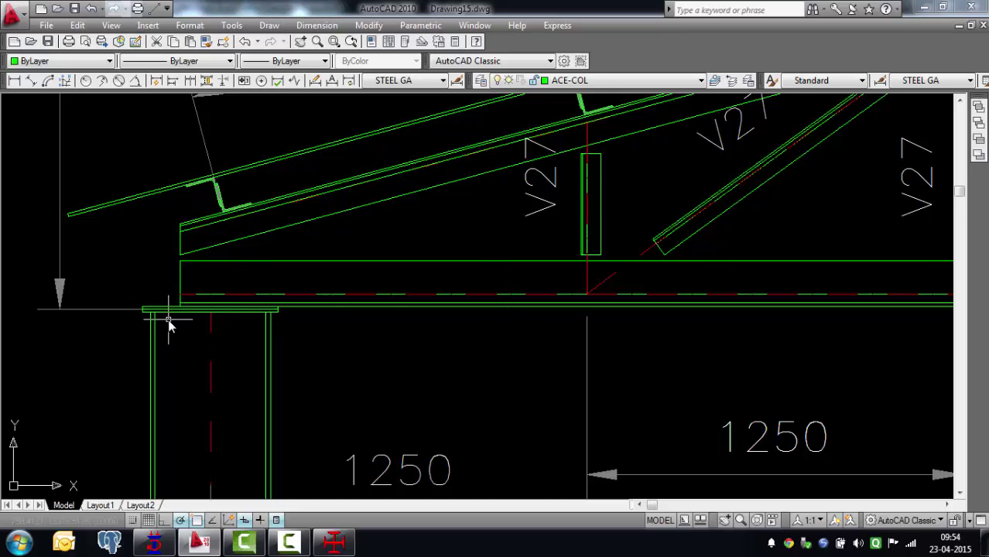
scroll(168, 320, down, 2)
scroll(186, 267, up, 2)
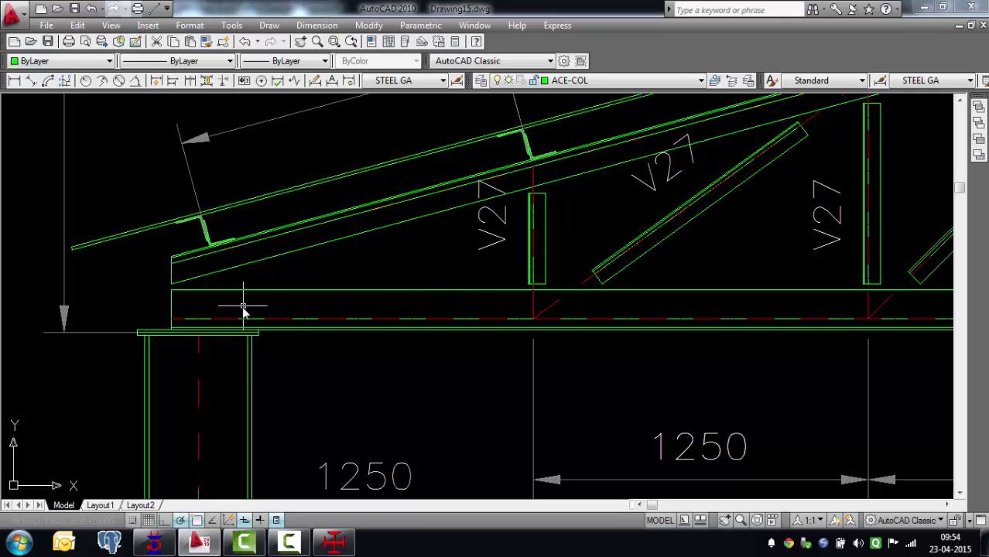
scroll(294, 434, down, 2)
scroll(294, 433, down, 5)
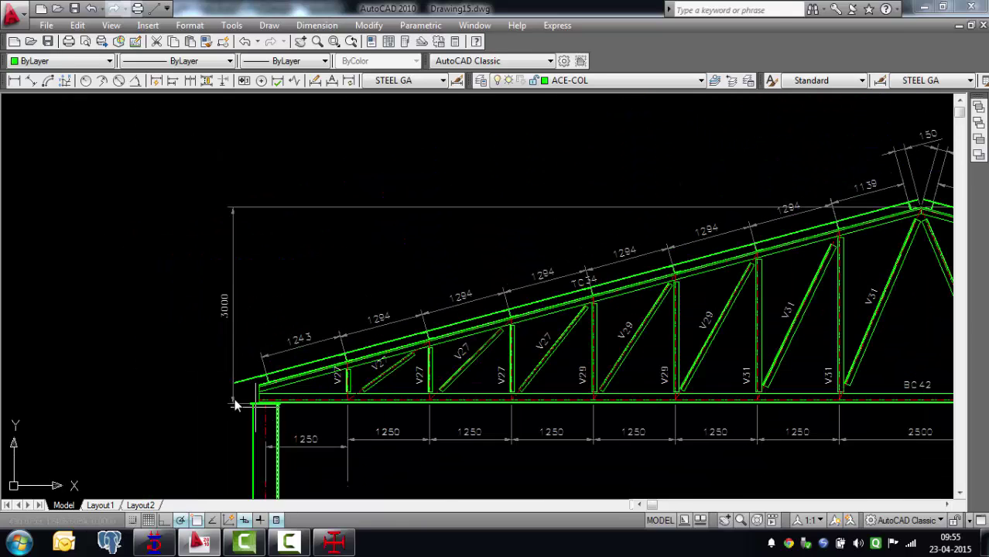
scroll(309, 307, up, 4)
scroll(309, 307, up, 2)
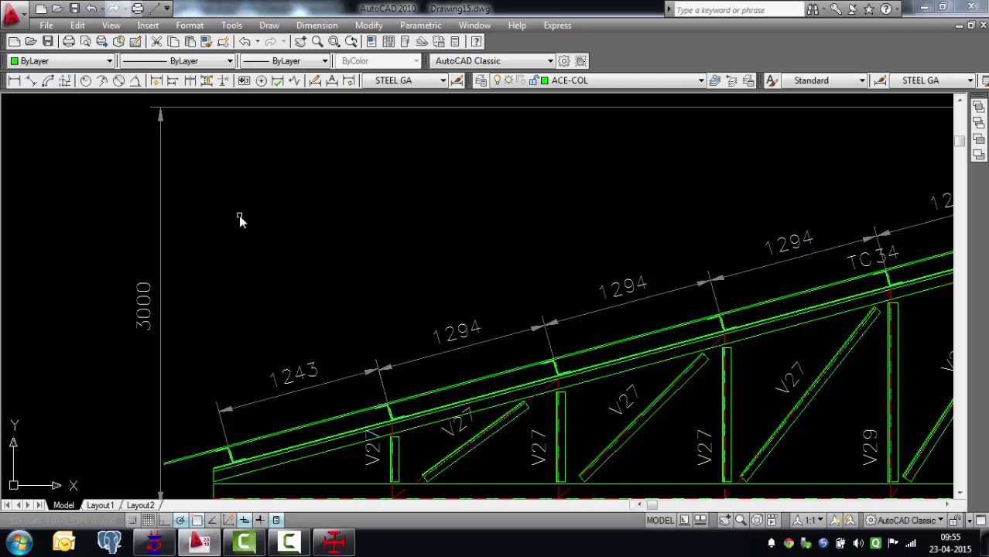
scroll(1, 240, down, 3)
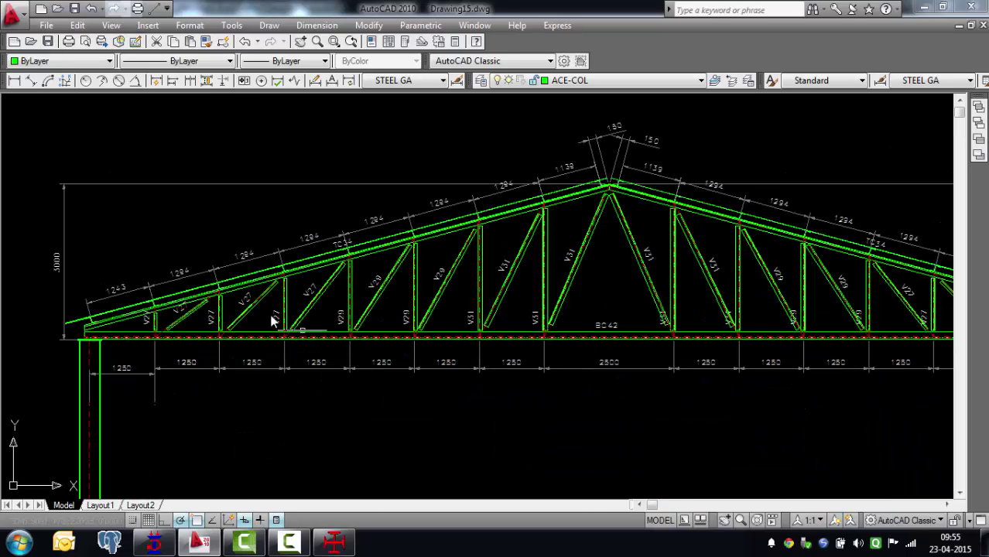
scroll(270, 318, down, 2)
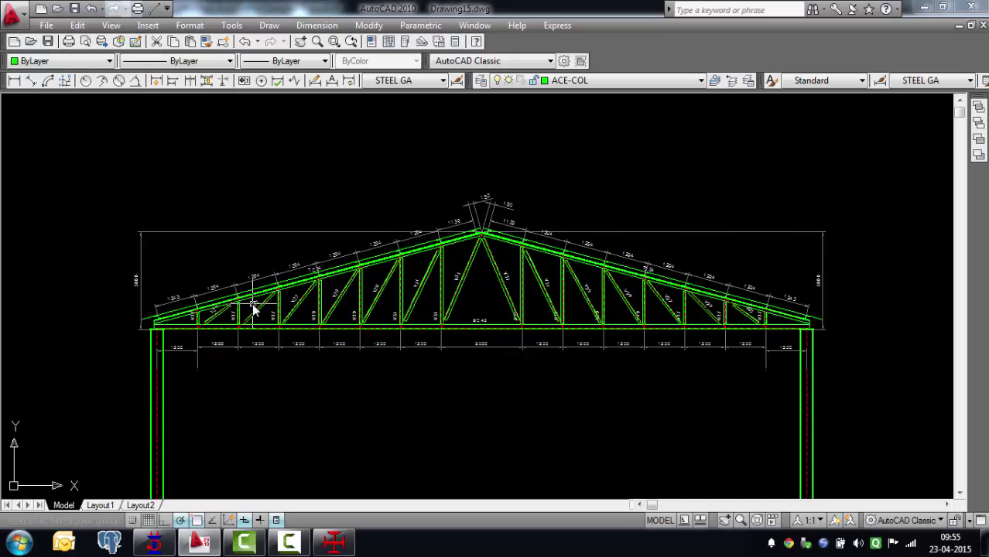
scroll(176, 291, up, 6)
scroll(176, 271, up, 5)
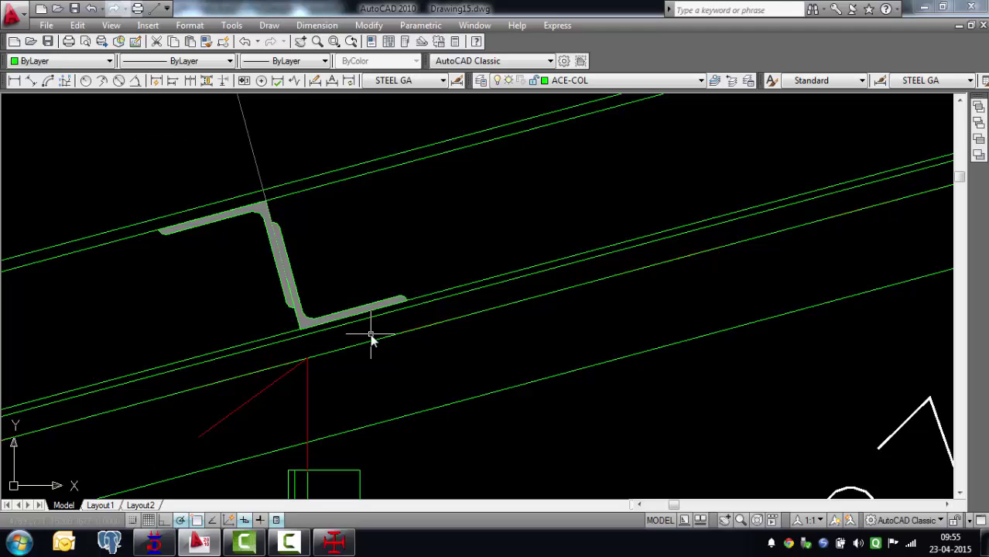
scroll(184, 296, down, 4)
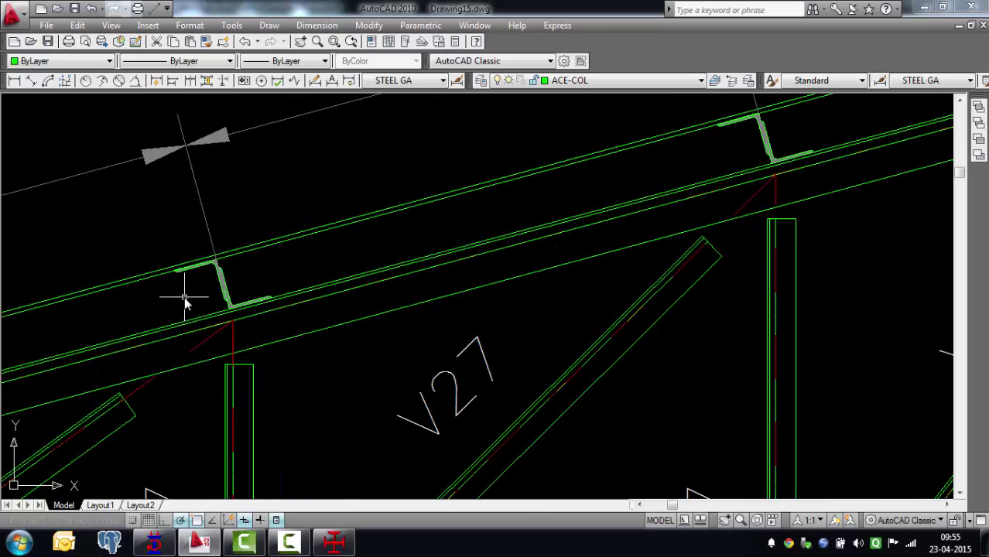
scroll(184, 296, down, 3)
Zoom Extents on the whole truss drawing, then bring back the STAAD.Pro model
text(z)
key(Return)
text(e)
key(Return)
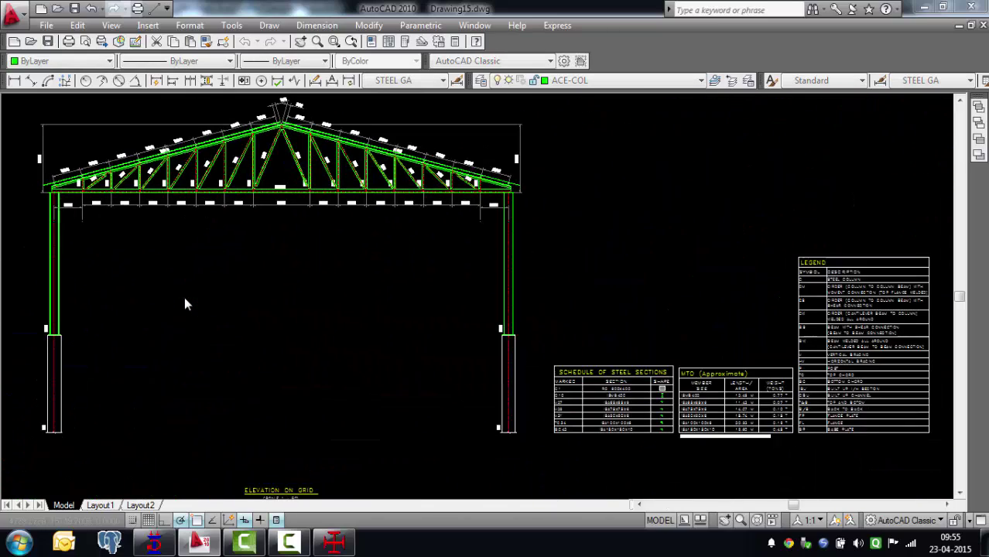
click(156, 543)
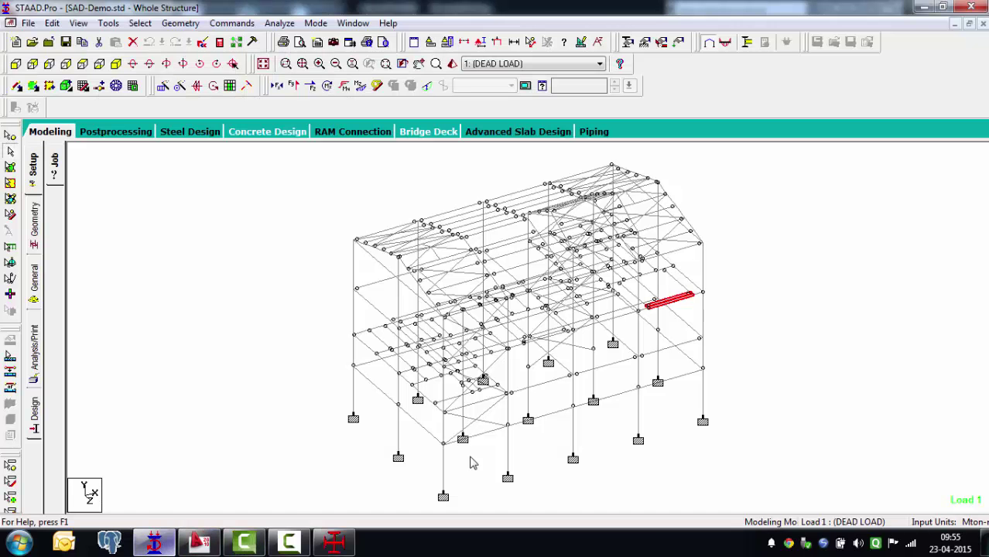
Reopen ProjectedView.STD from recent files and maximize its model view
click(27, 24)
mouse_move(157, 417)
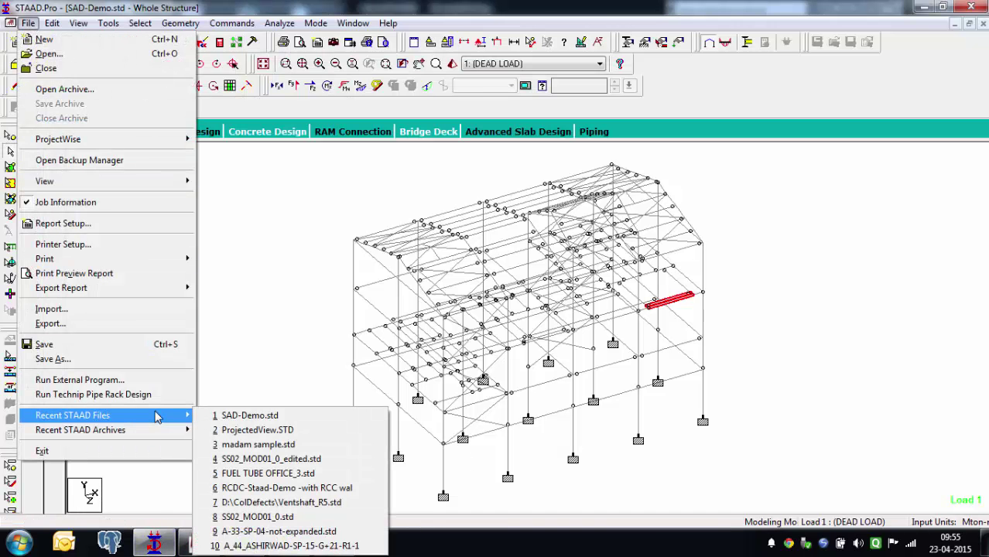
click(221, 430)
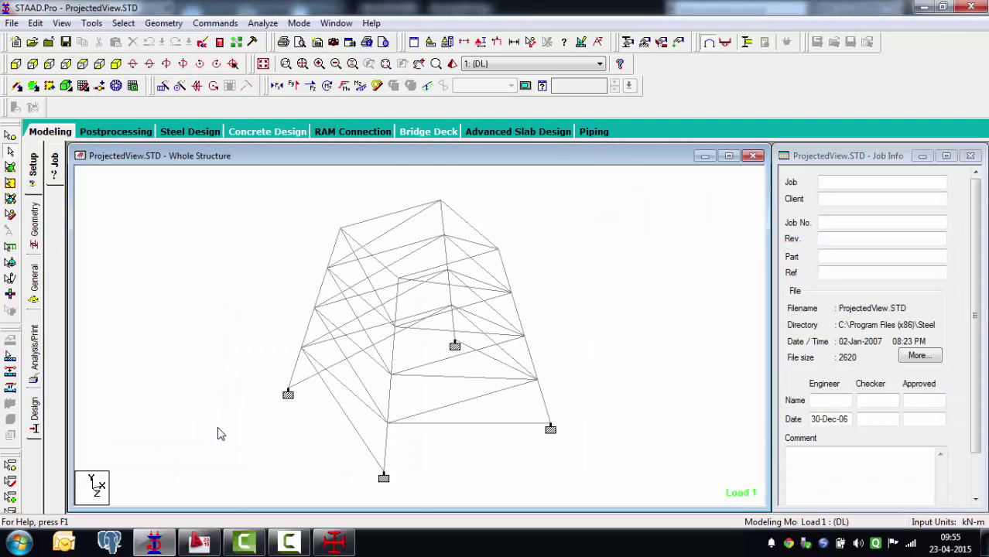
click(728, 155)
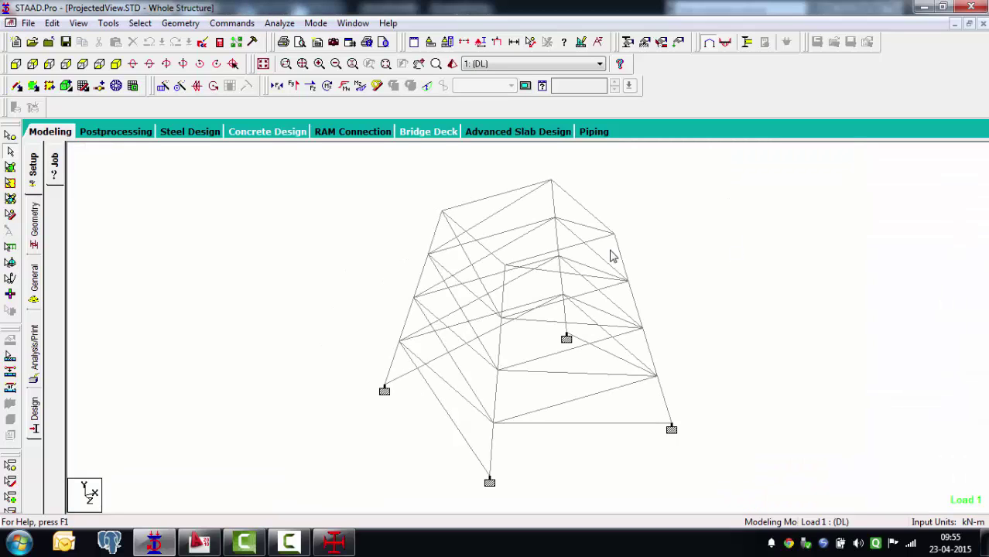
Check the front and isometric views, then turn on node number labels
click(14, 65)
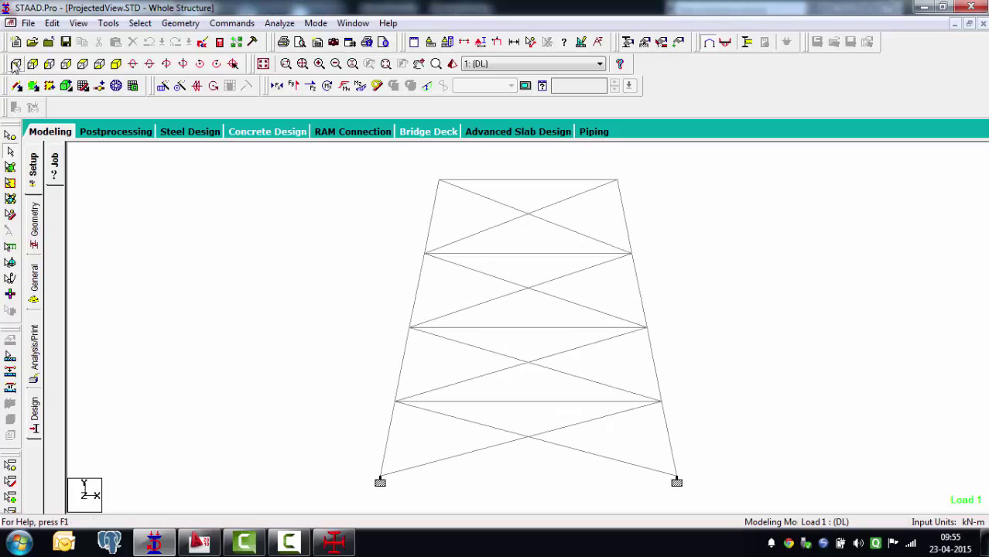
click(115, 64)
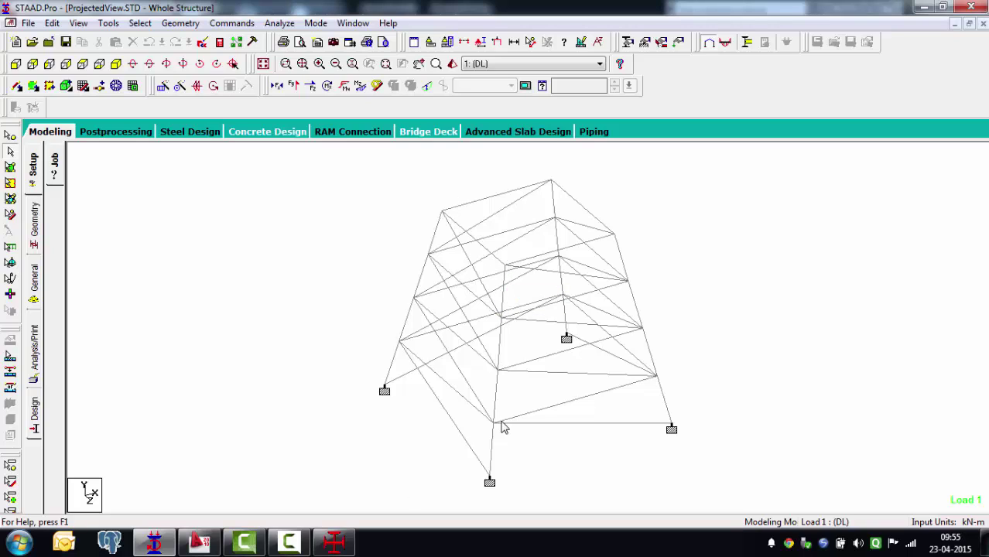
right_click(223, 352)
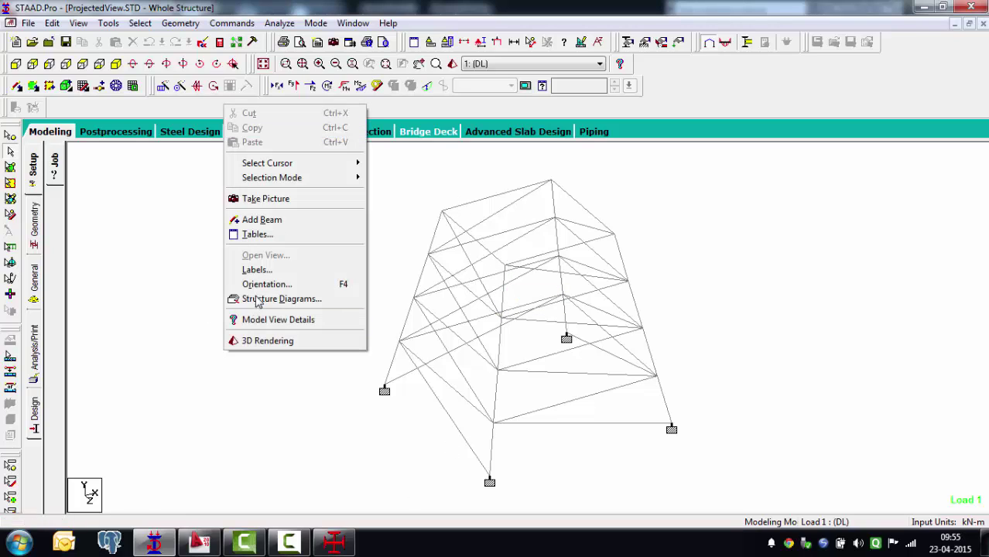
click(257, 270)
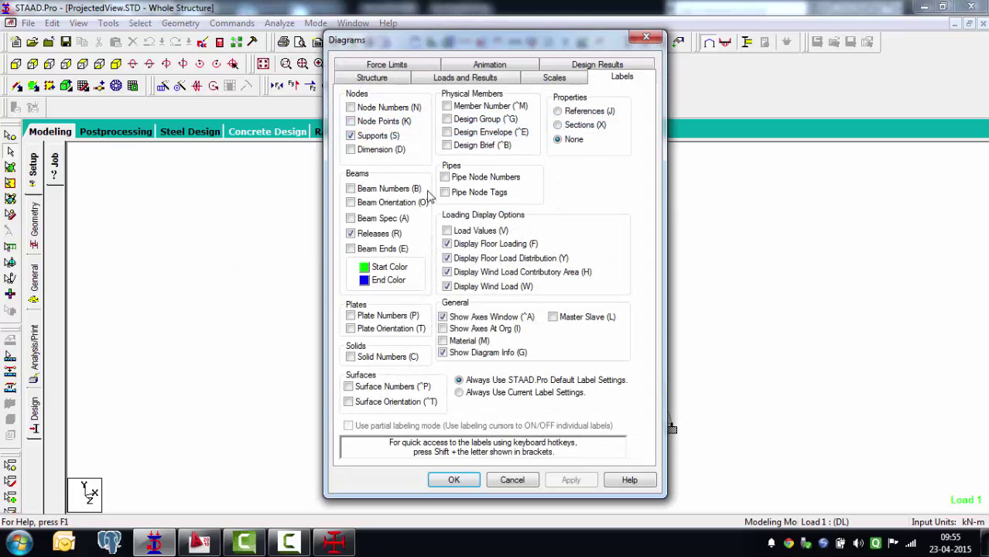
click(351, 108)
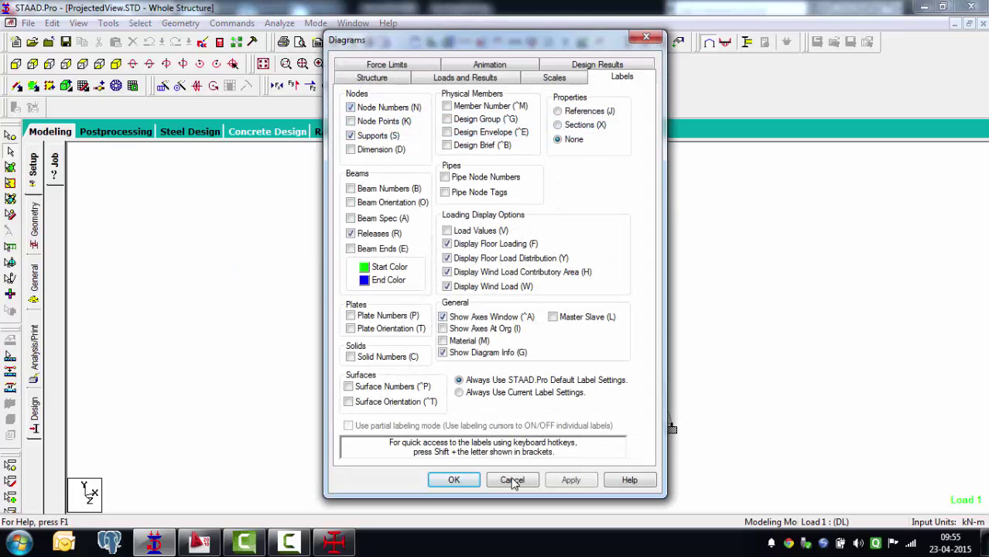
click(459, 480)
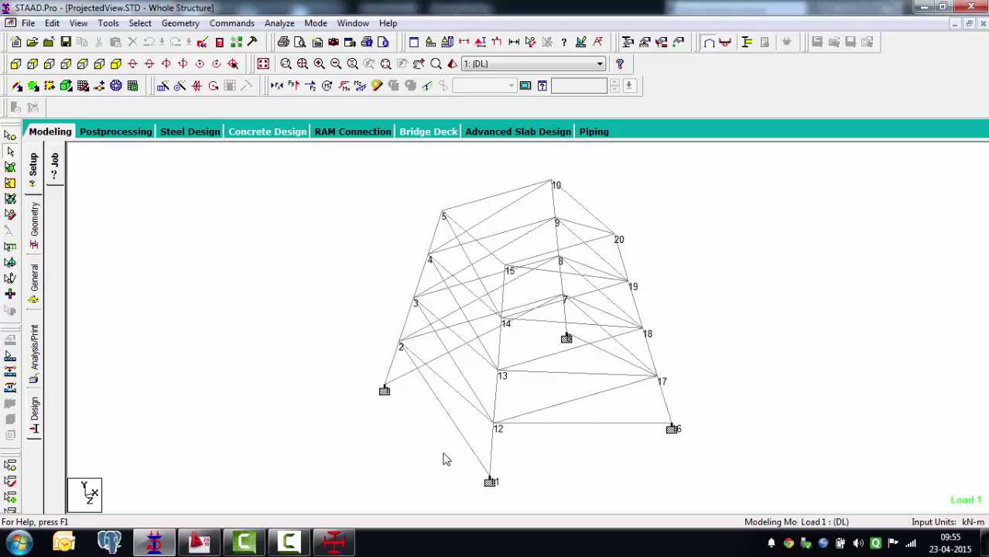
Acknowledge the message and exit the truss drawing options without saving
click(333, 542)
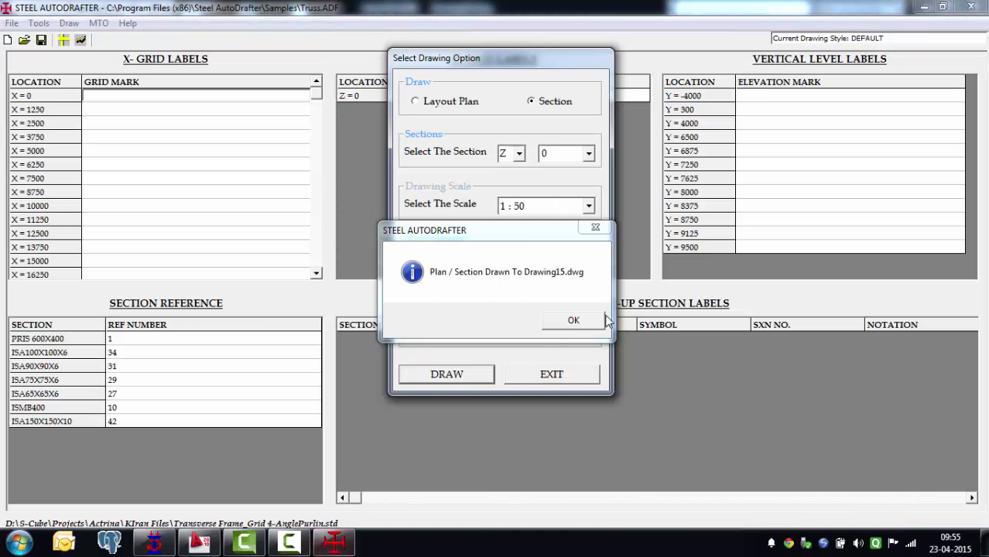
key(Return)
click(551, 373)
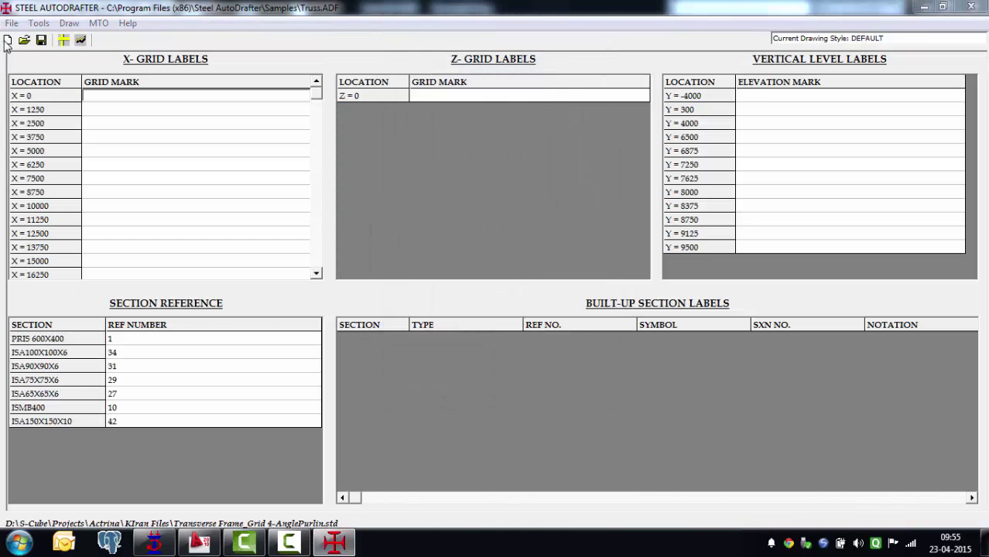
click(543, 320)
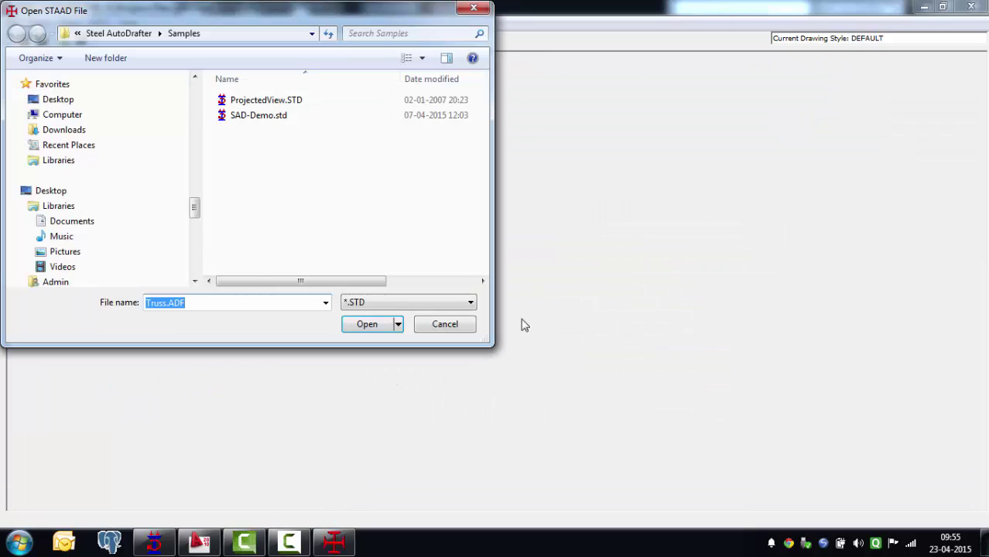
Open ProjectedView.STD and bring up the Draw Projected View dialog
double_click(283, 100)
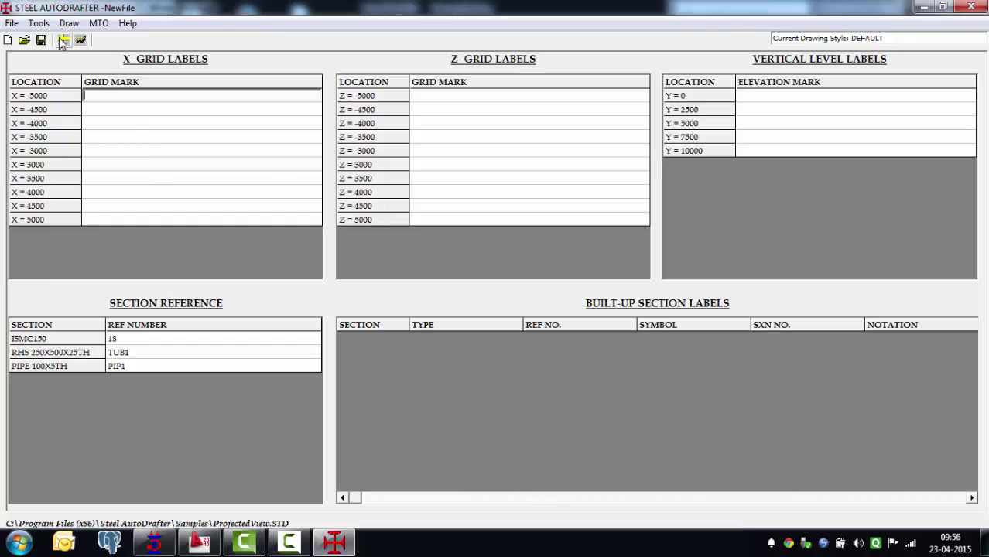
click(69, 24)
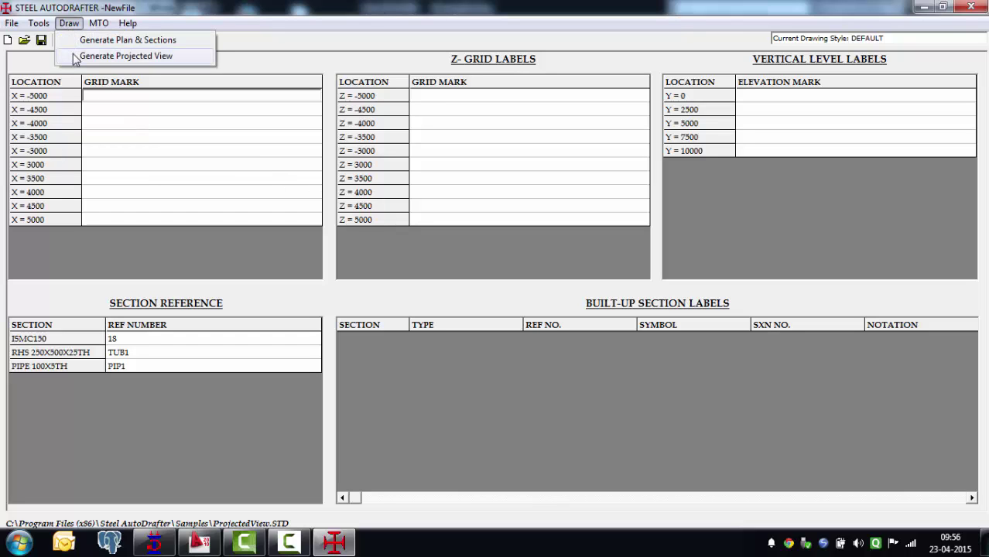
click(75, 57)
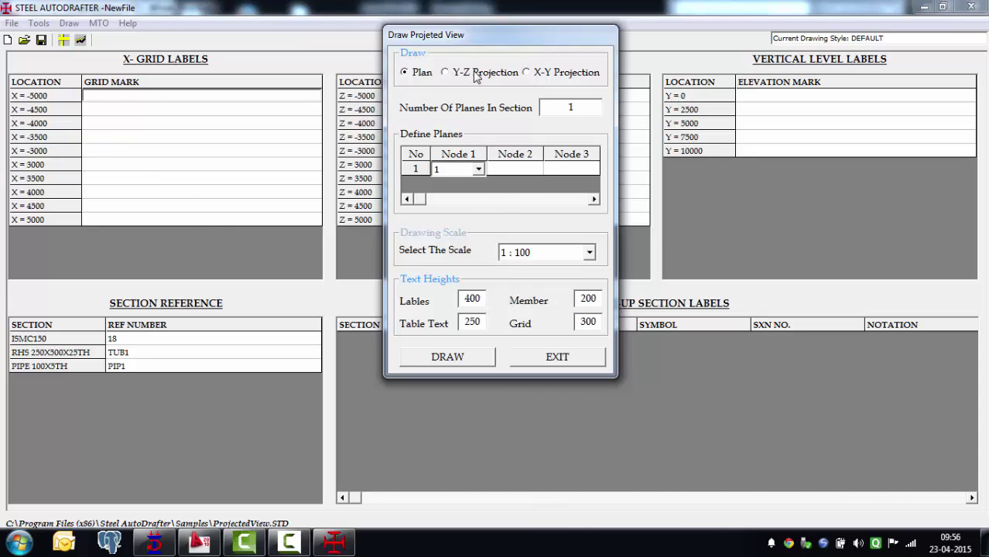
Check the model's nodes, choose Y-Z Projection and set Node 1 to 2
click(154, 543)
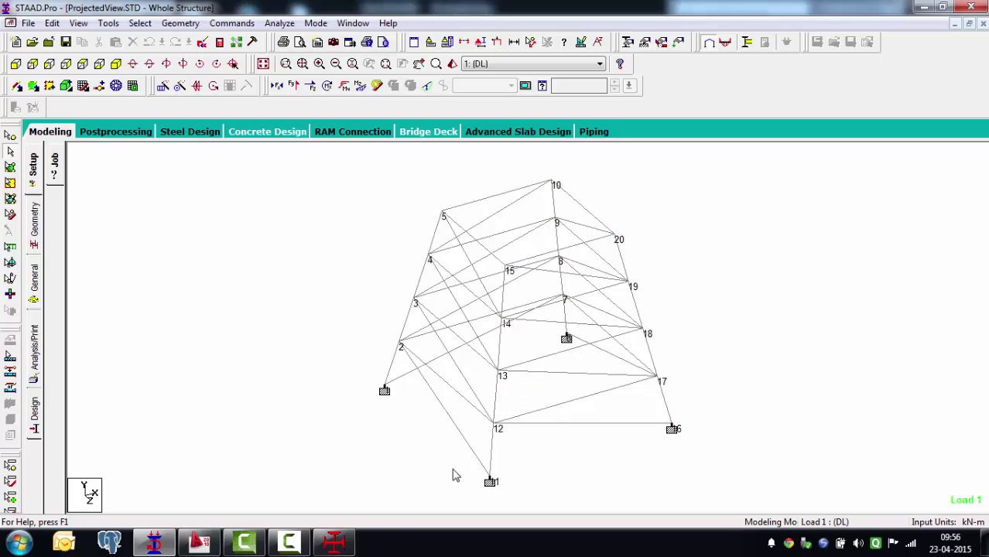
click(334, 541)
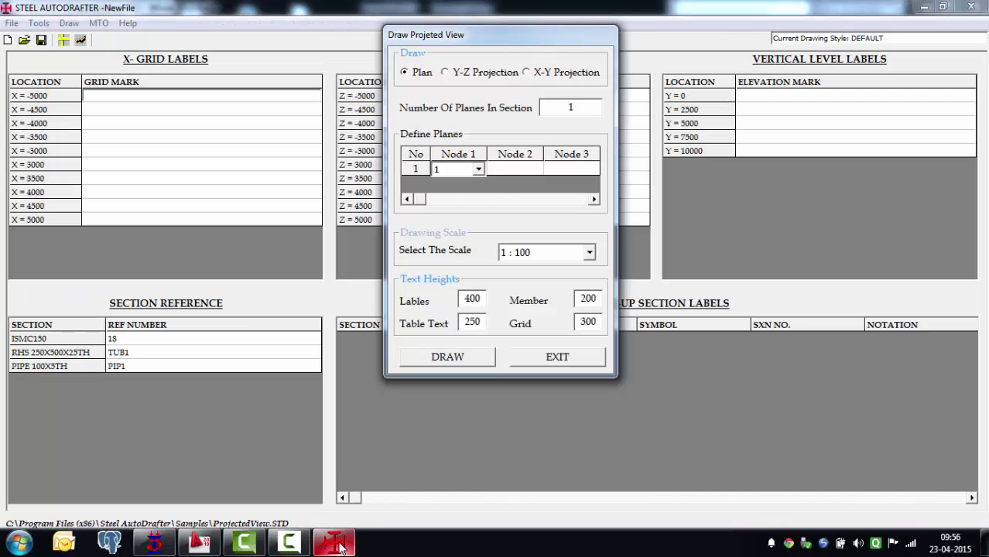
click(446, 73)
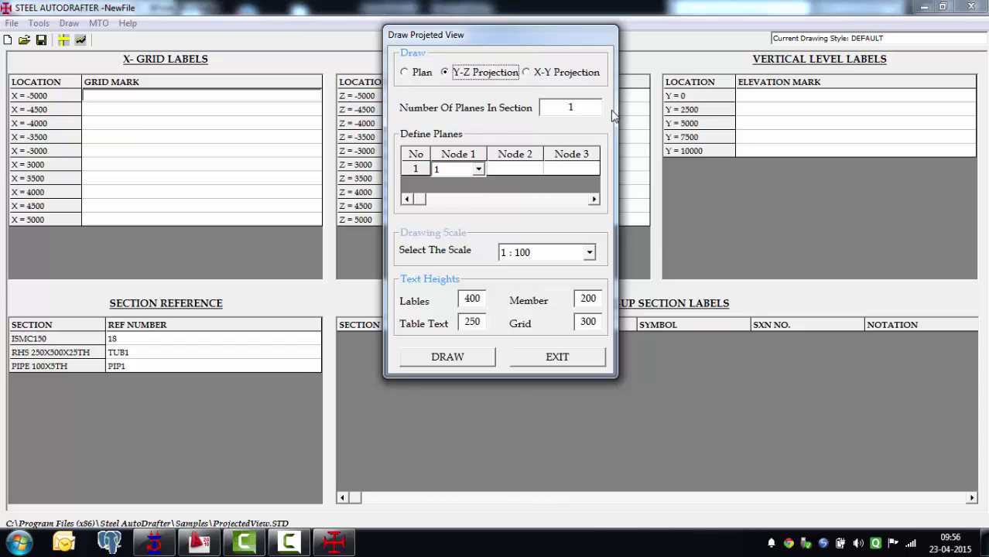
click(478, 170)
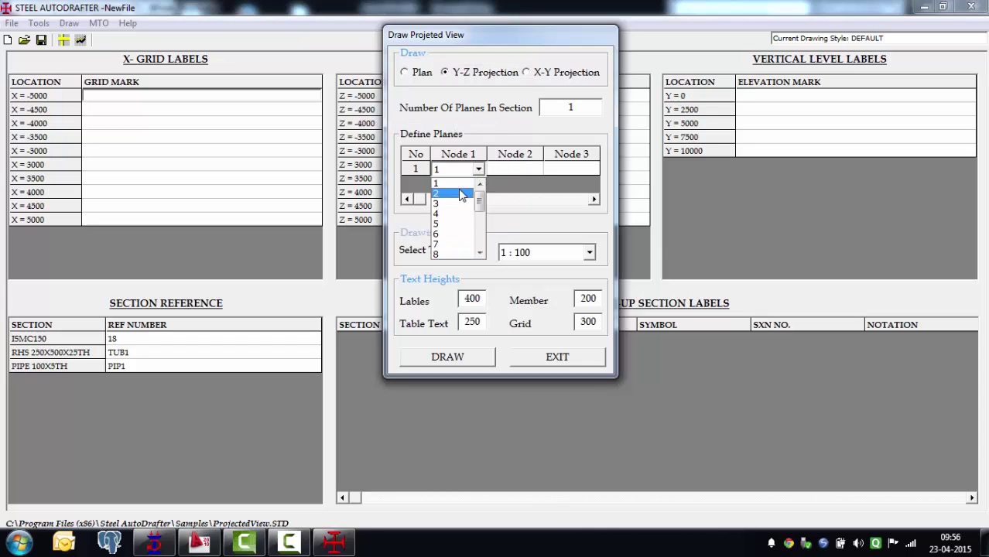
click(458, 192)
click(512, 170)
Set the plane's Node 2 to node 12 and Node 3 to node 13
click(534, 169)
click(535, 228)
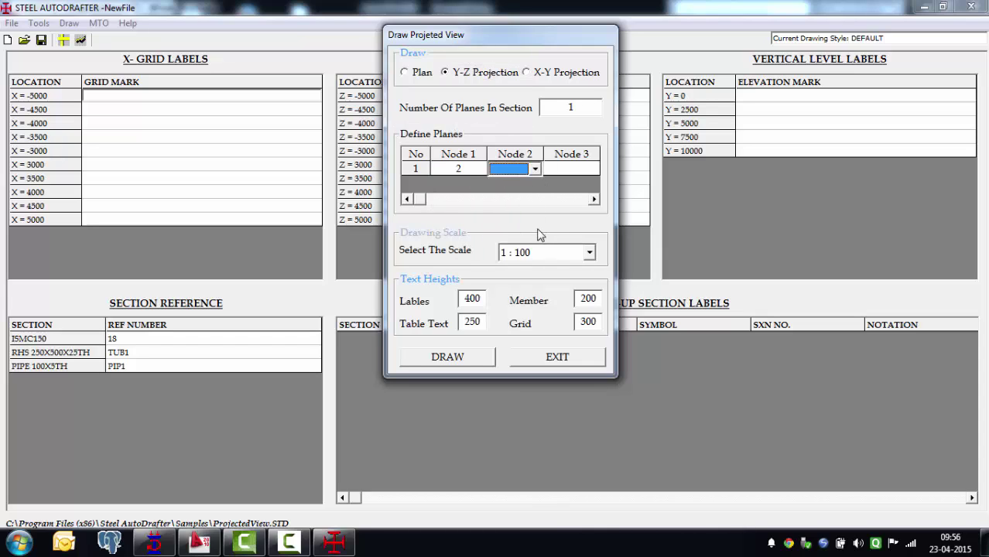
click(534, 169)
drag(541, 211, 519, 227)
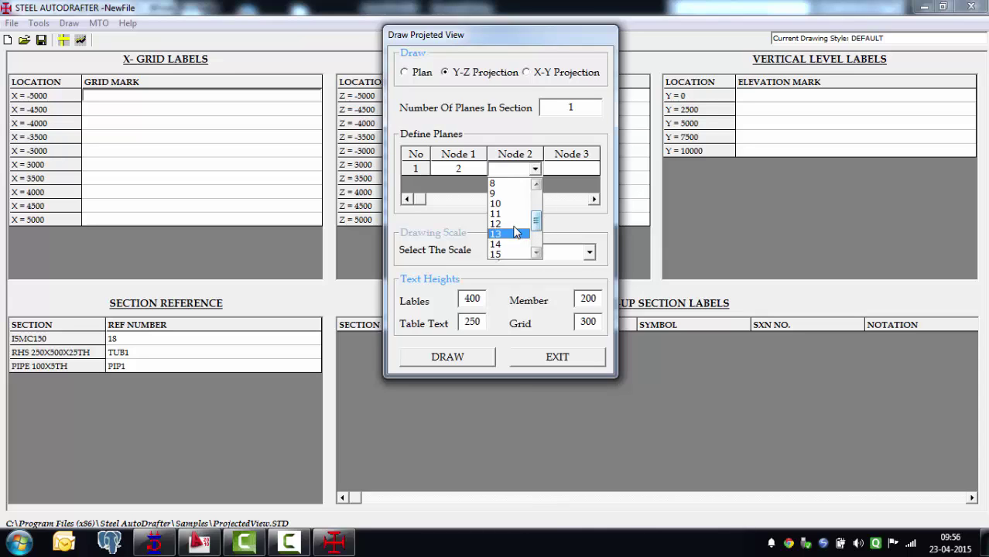
click(515, 227)
click(540, 170)
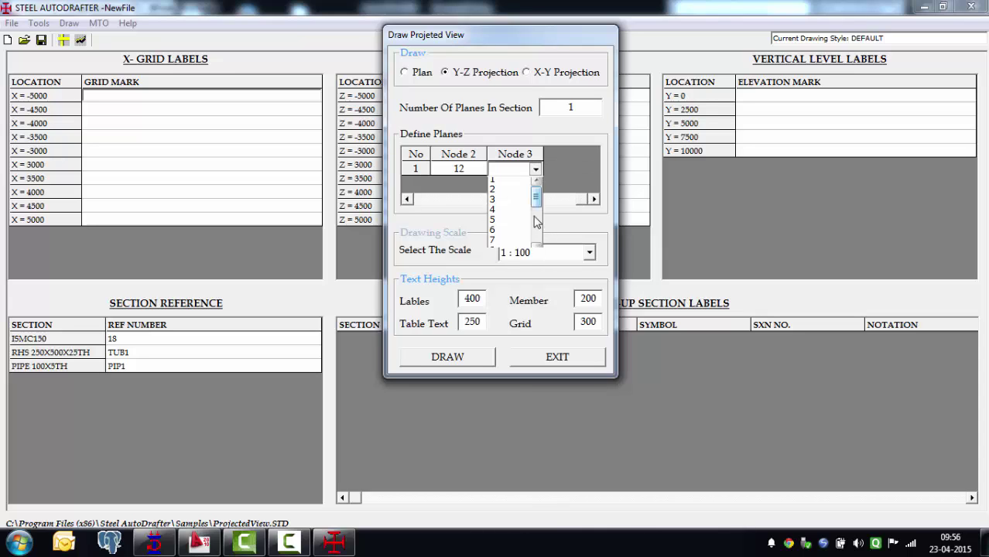
scroll(511, 225, down, 2)
click(506, 235)
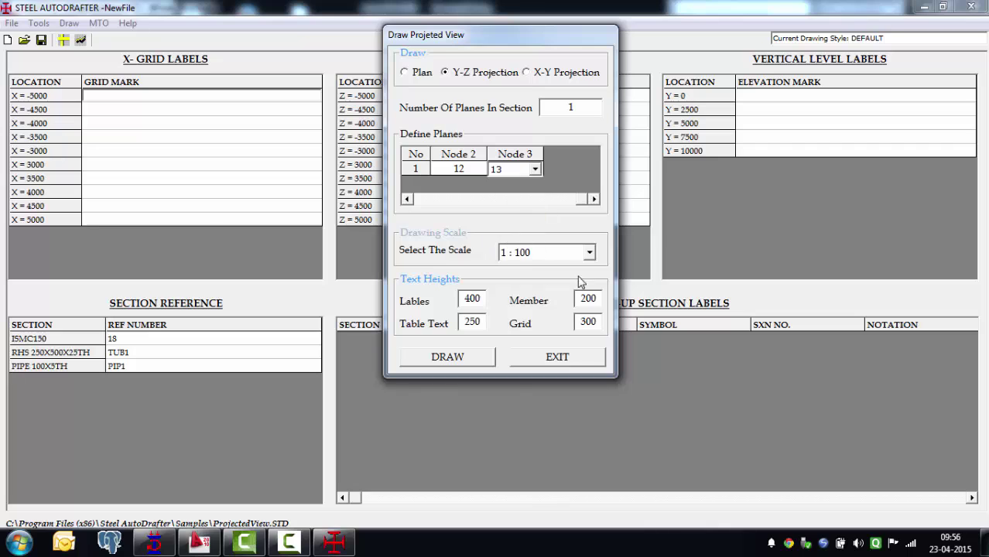
Choose scale 1 : 80 and draw the projected view into AutoCAD
click(588, 252)
click(541, 280)
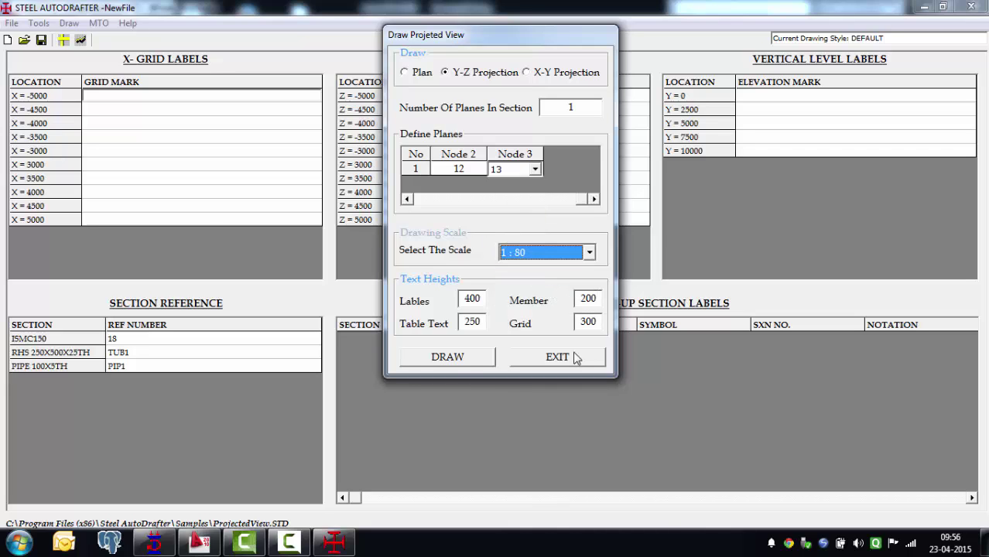
click(448, 363)
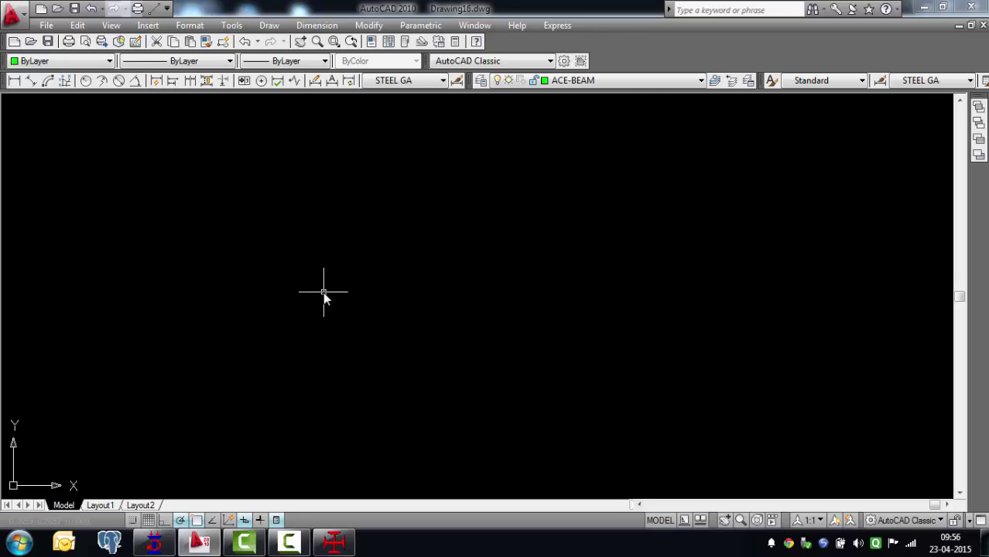
Zoom to extents on the projected YZ elevation and wheel-zoom to inspect its details
text(z)
key(Return)
text(e)
key(Return)
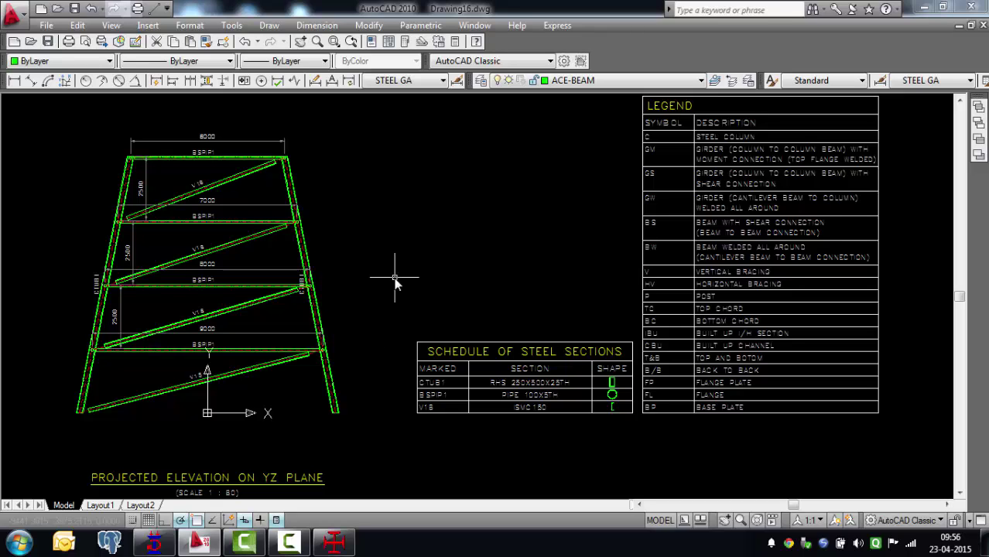
scroll(126, 147, up, 10)
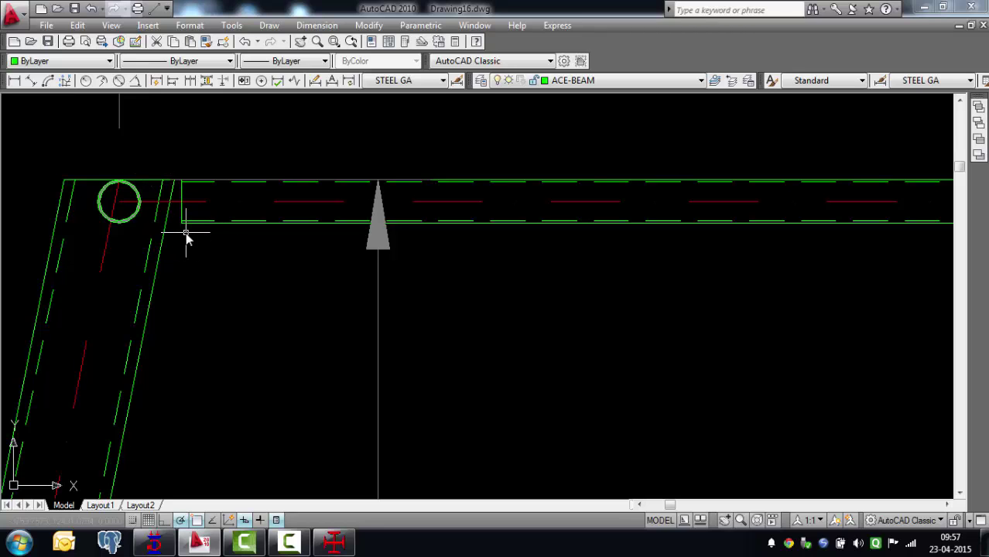
scroll(120, 186, down, 4)
scroll(120, 186, down, 8)
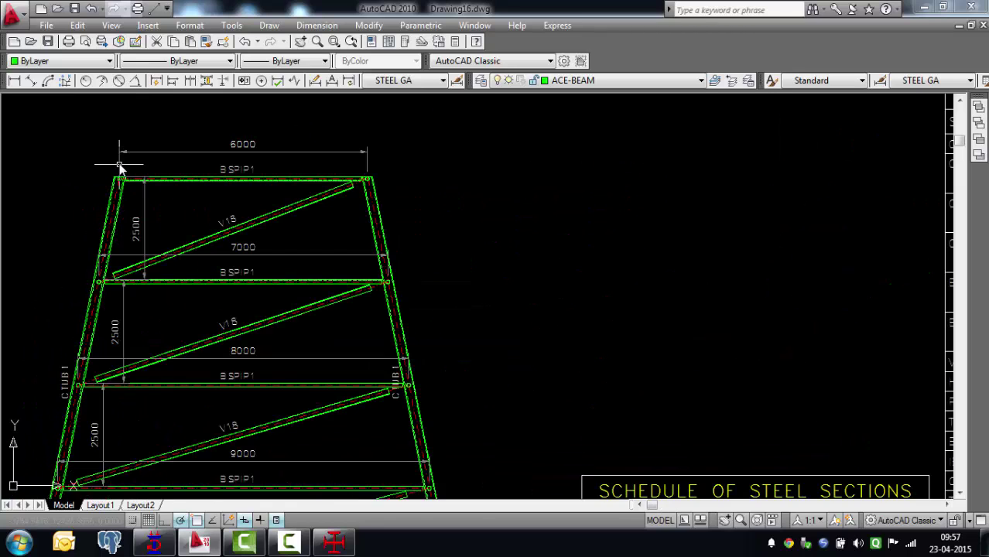
scroll(633, 434, up, 6)
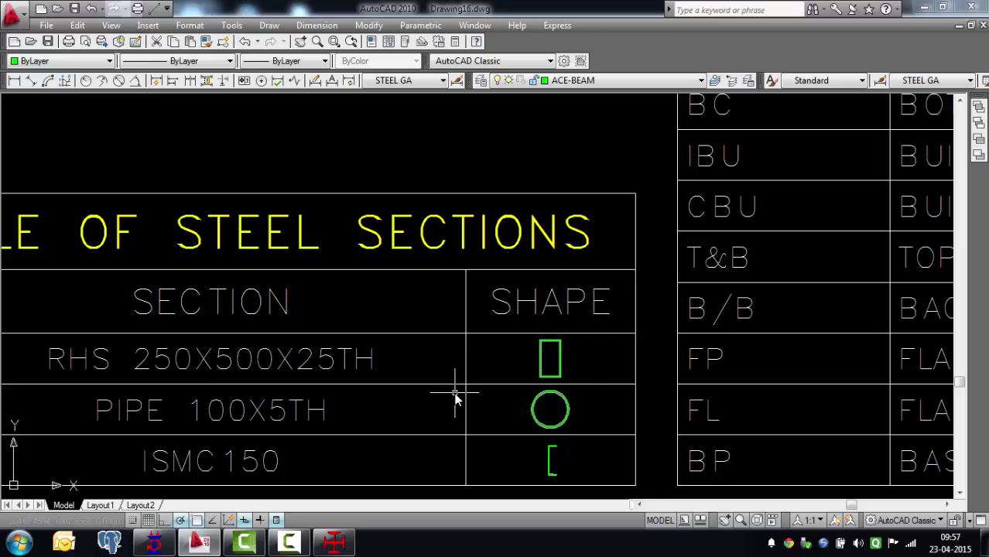
scroll(455, 396, down, 2)
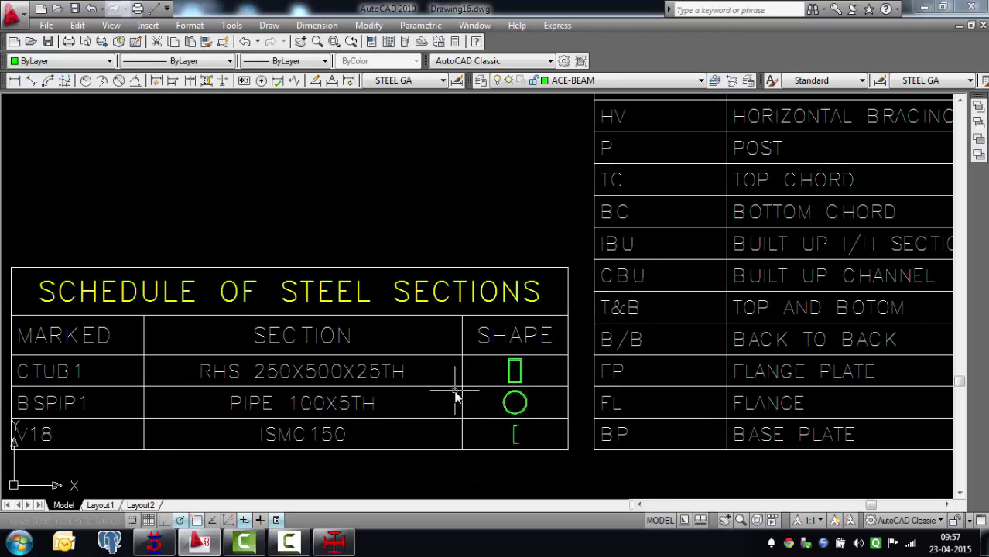
Fit the elevation, schedule and legend in view, then return to Steel AutoDrafter and dismiss the completion message
text(z)
key(Return)
text(e)
key(Return)
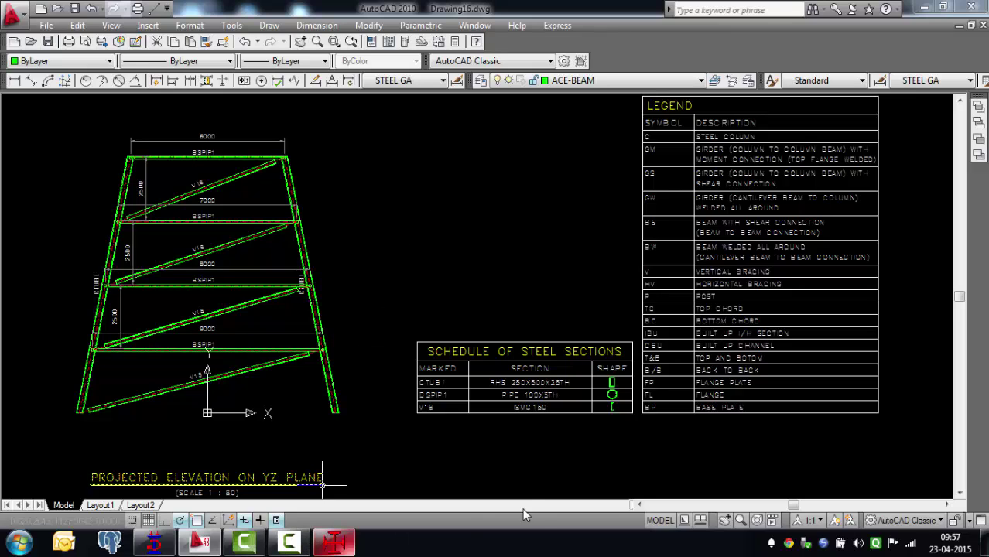
click(334, 544)
click(558, 319)
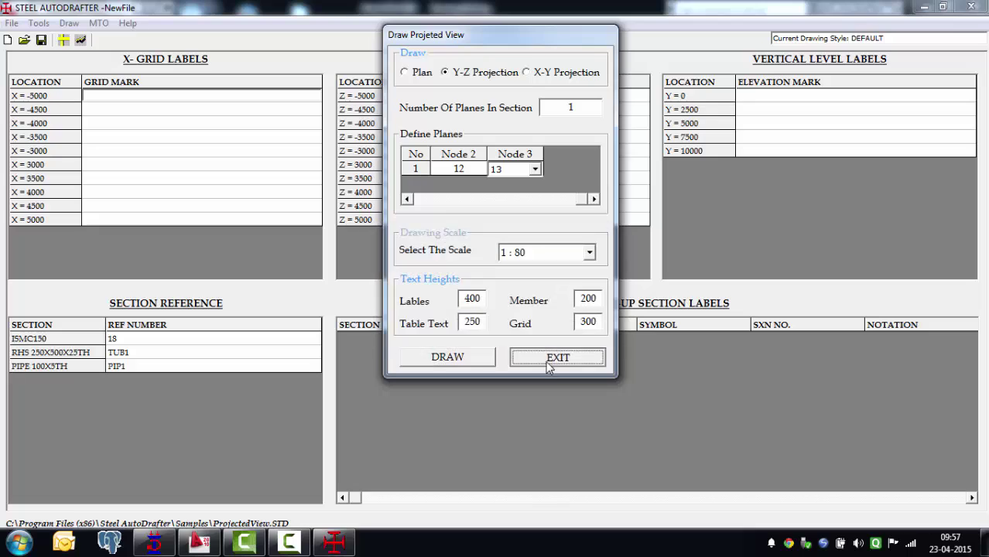
Close the projected view dialog and export the approximate MTO table to a drawing
click(548, 359)
click(98, 23)
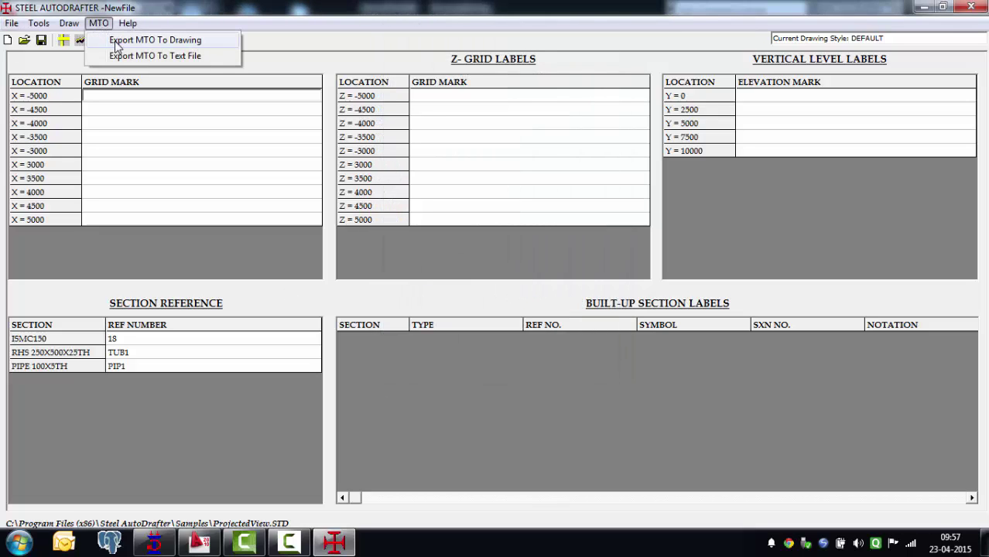
click(115, 46)
Check the MTO table in Drawing17.dwg, then return to Steel AutoDrafter and dismiss the confirmation
click(198, 541)
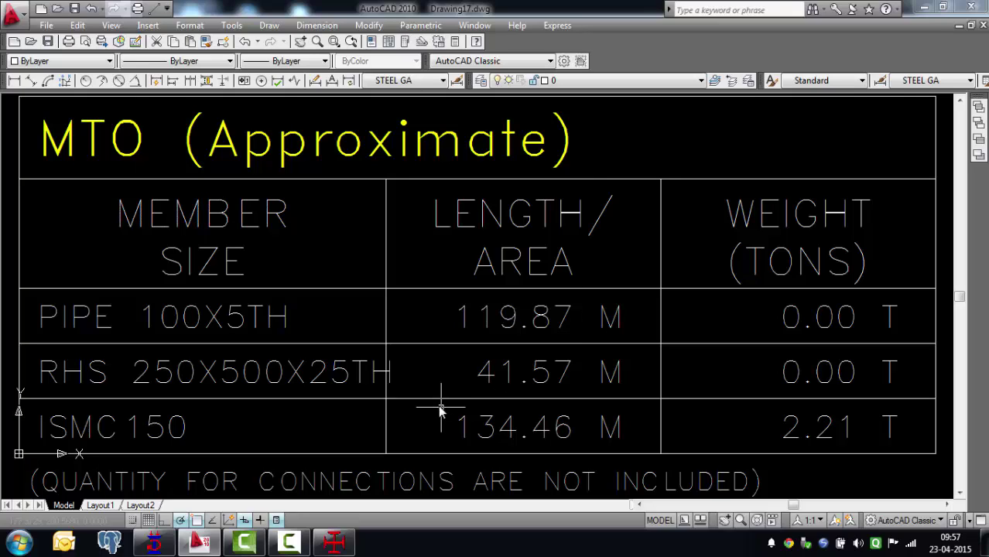
scroll(408, 355, down, 2)
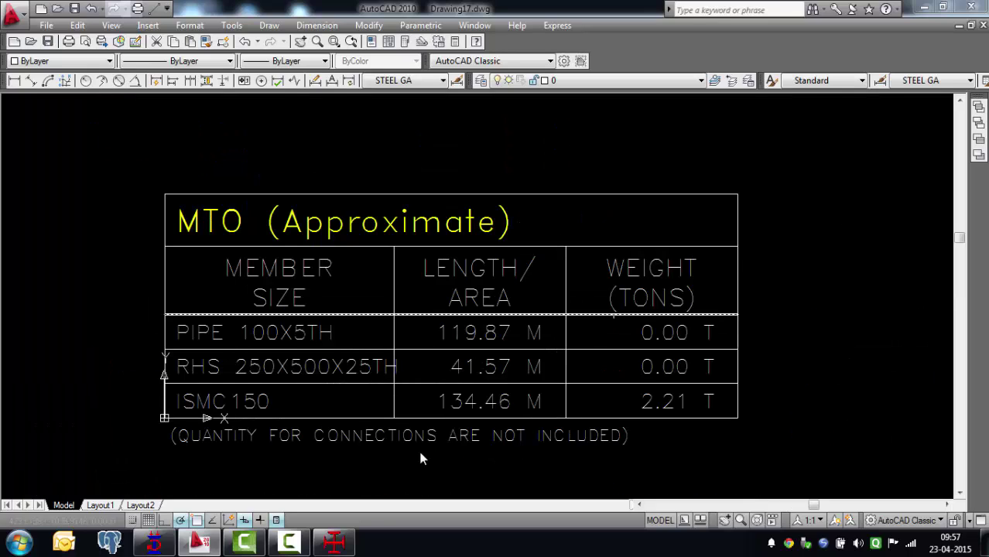
click(333, 542)
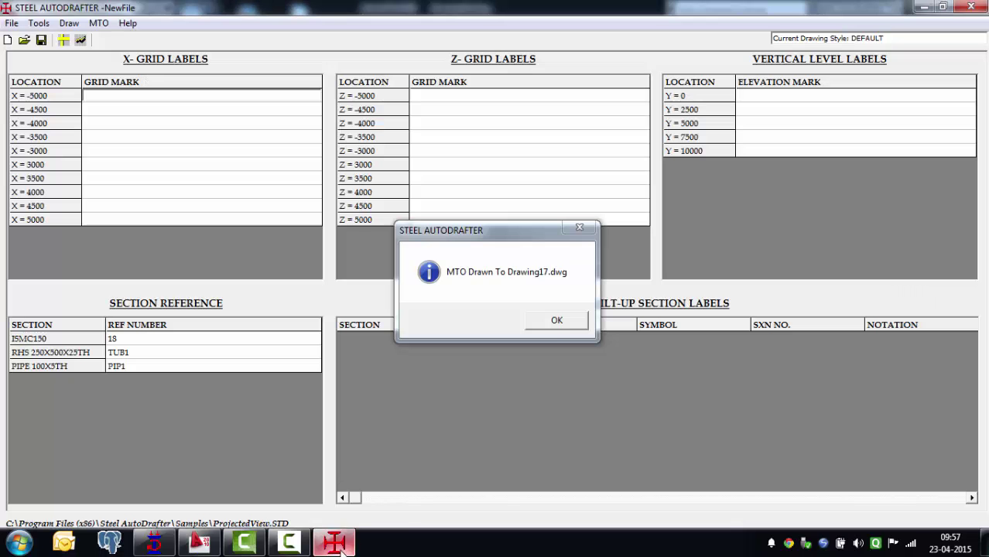
click(557, 322)
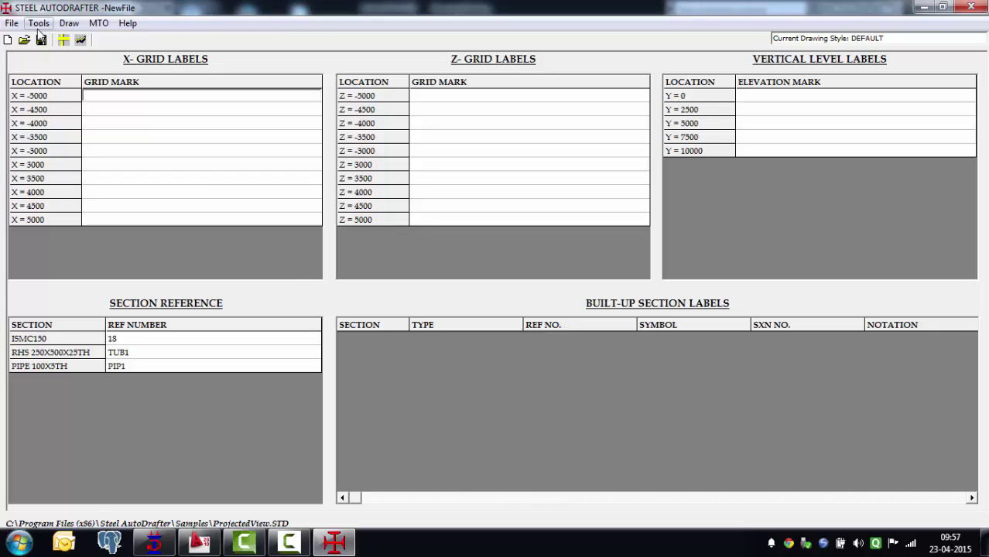
click(39, 23)
click(42, 72)
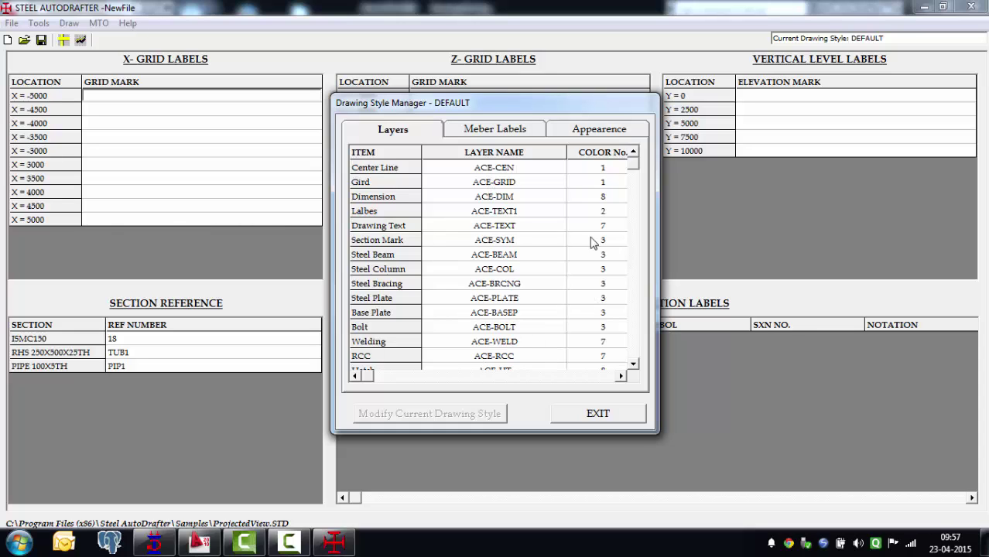
click(483, 135)
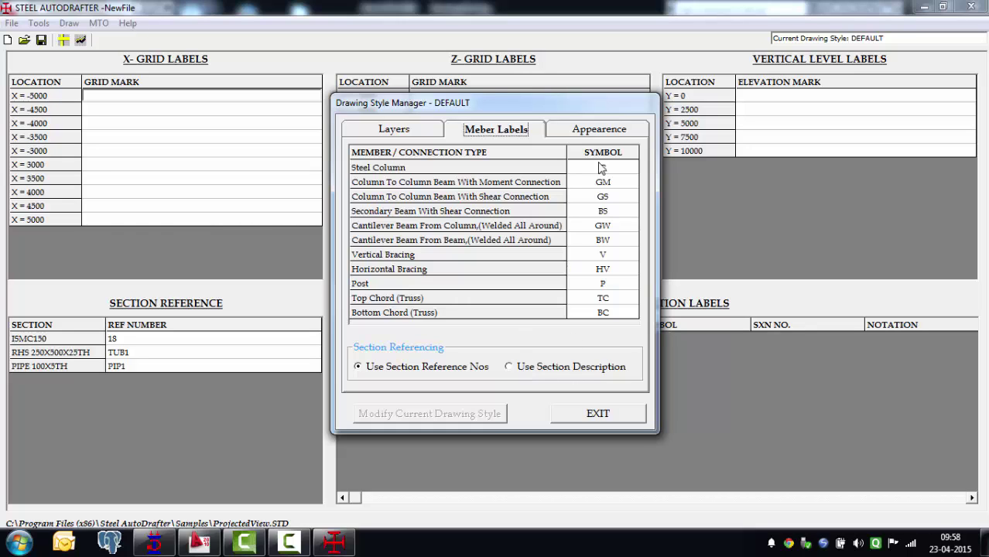
click(614, 130)
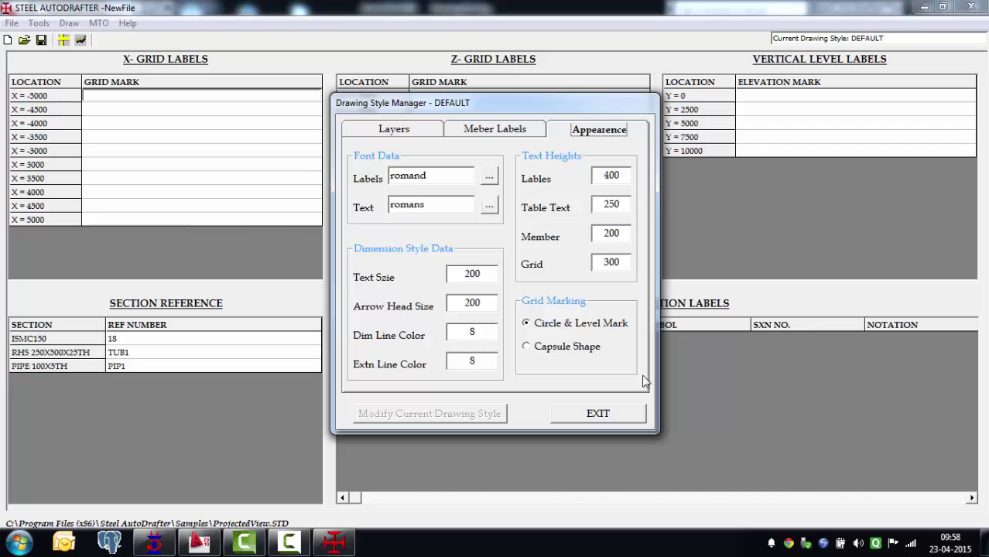
click(618, 415)
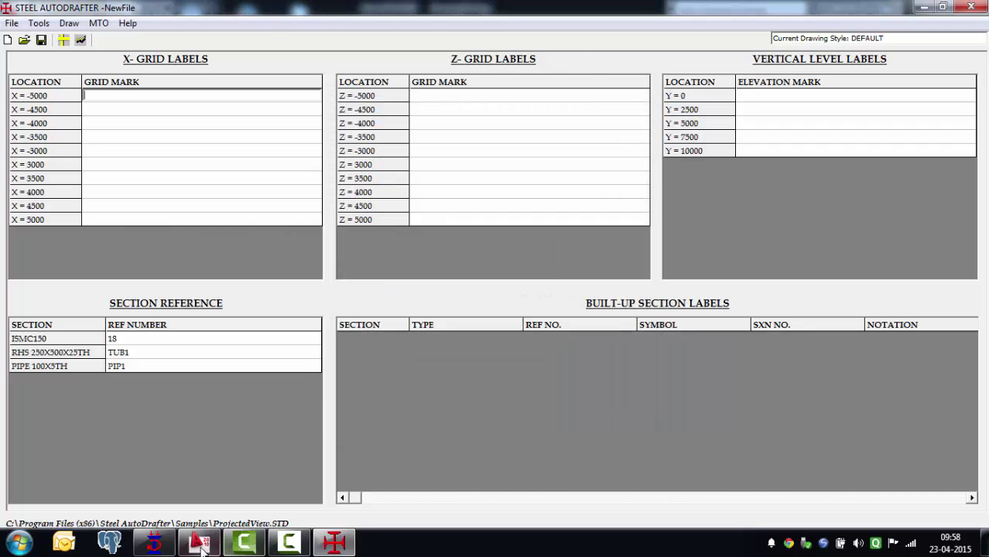
Cycle through the open drawings from Drawing16 to the Drawing10 plan at EL 2.500 m
click(162, 547)
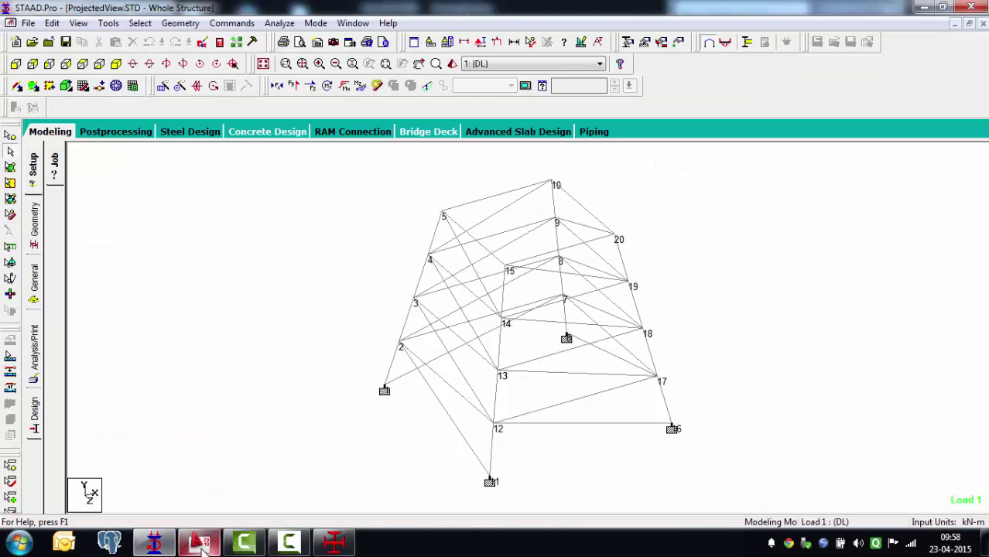
click(199, 544)
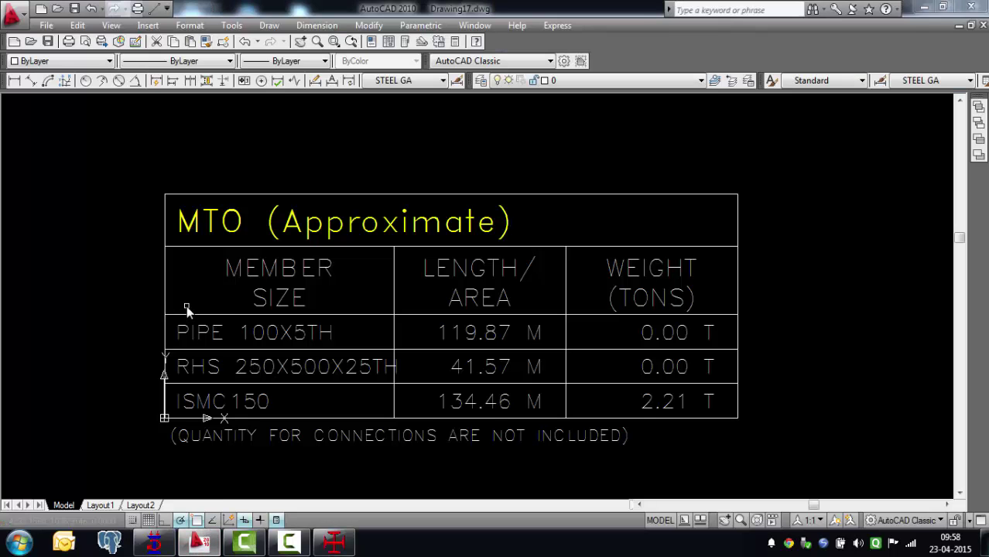
key(ctrl+Tab)
key(ctrl+Tab)
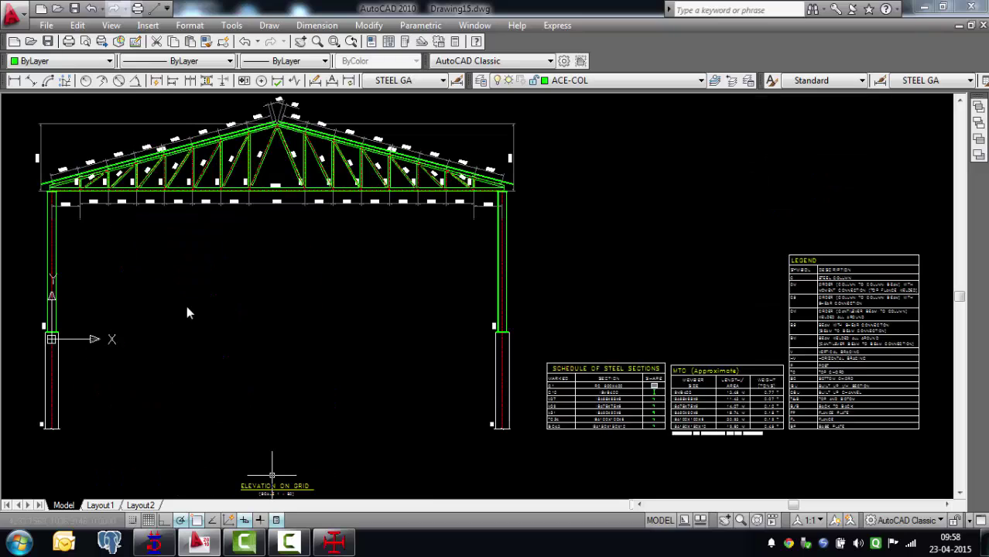
key(ctrl+Tab)
key(ctrl+Tab)
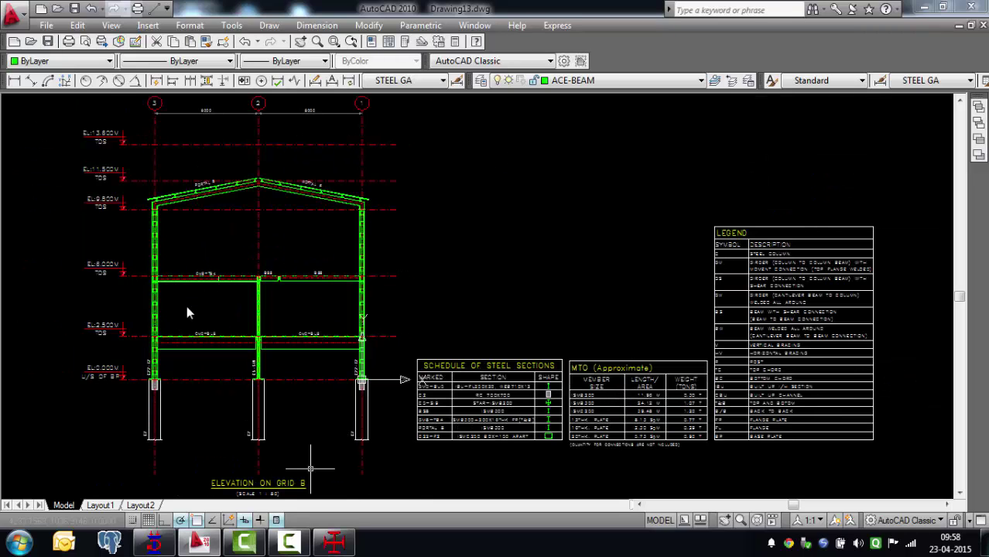
key(ctrl+Tab)
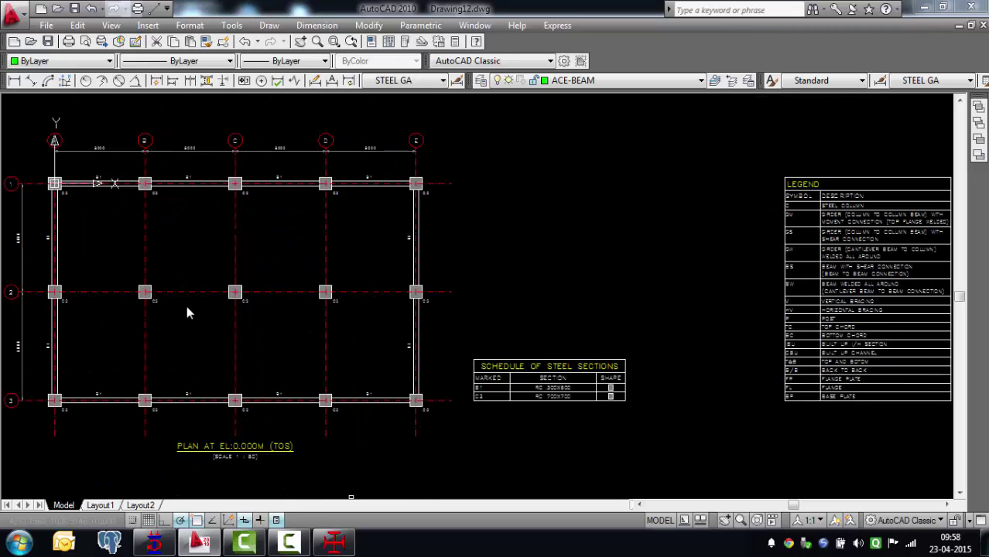
key(ctrl+Tab)
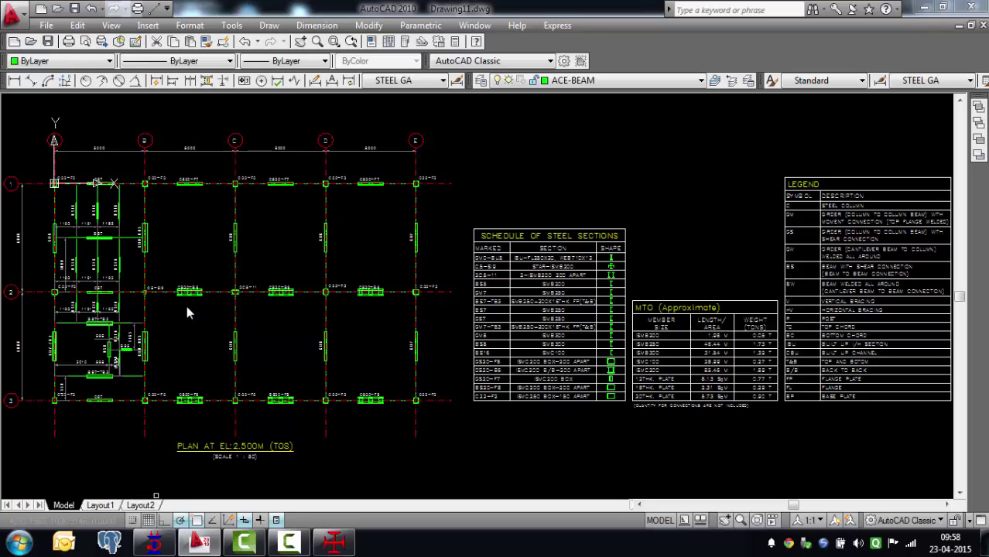
key(ctrl+Tab)
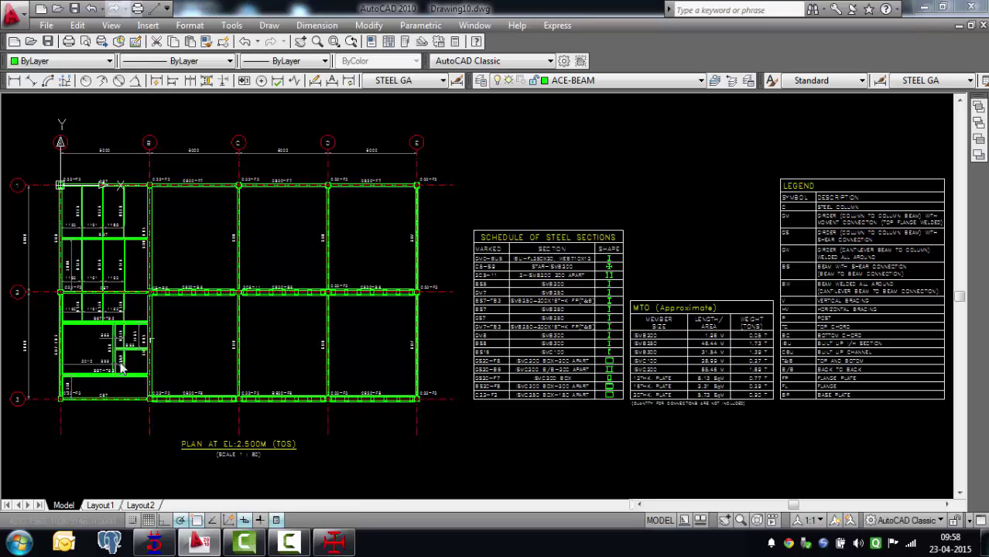
click(286, 546)
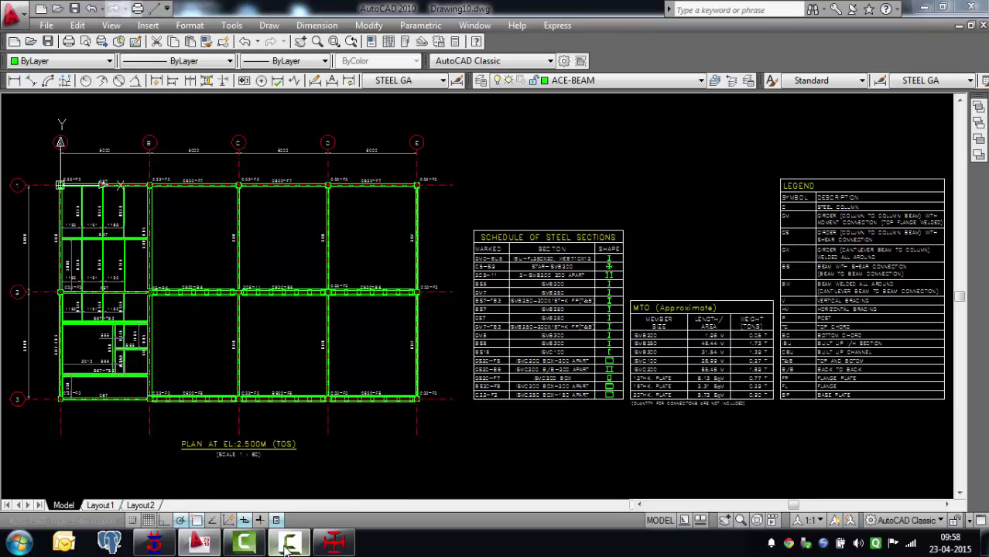